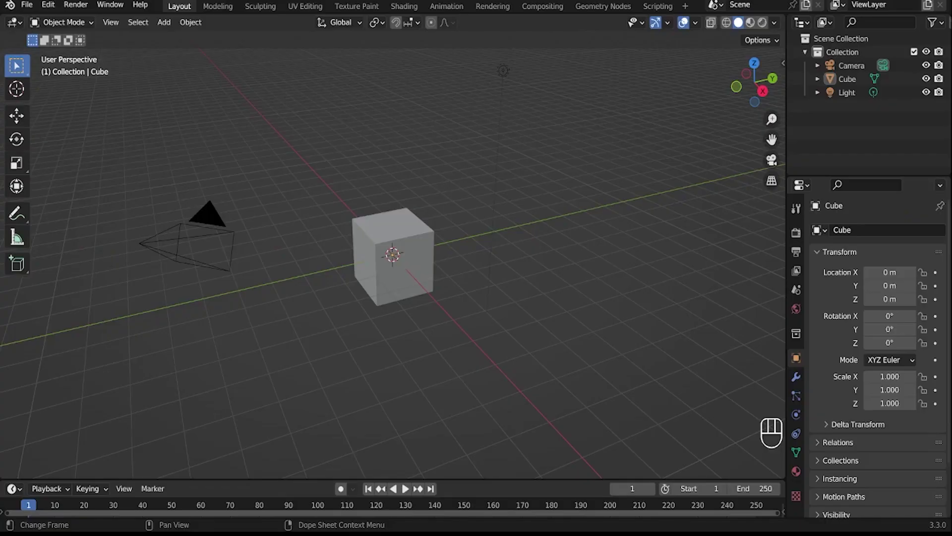
Step: Delete all the default objects from the scene
key(a)
key(x)
click(497, 300)
Step: Add a round cube mesh with radius 1 and 3 arc divisions
key(shift+a)
mouse_move(466, 261)
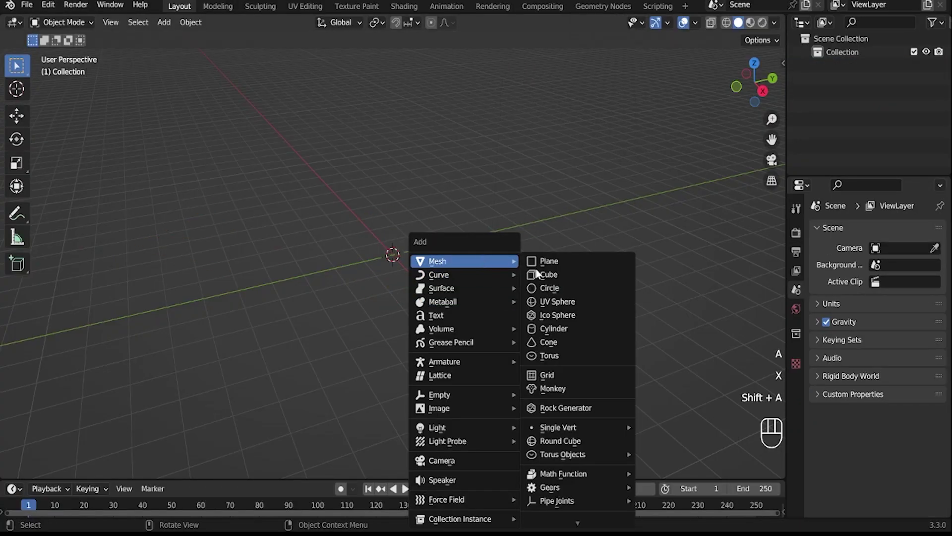
click(567, 441)
click(117, 468)
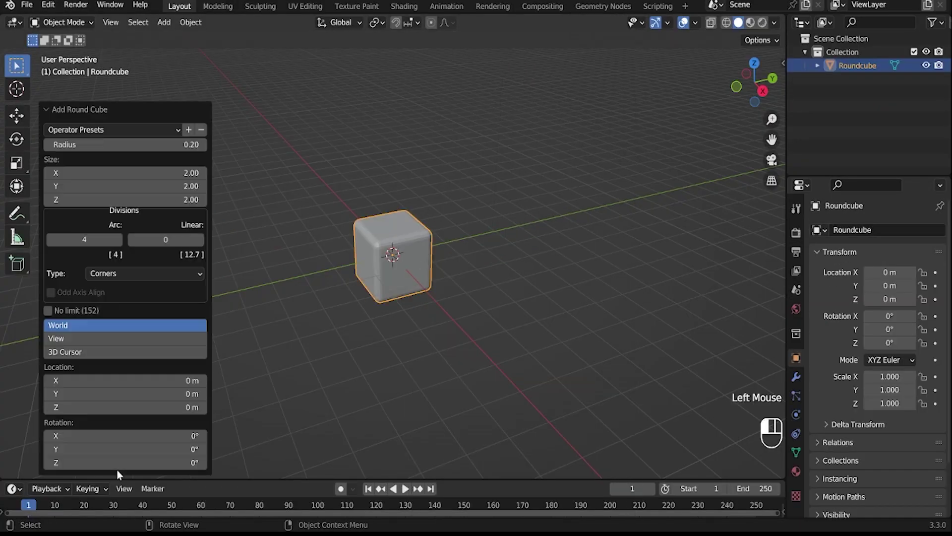
click(176, 144)
text(1)
key(Return)
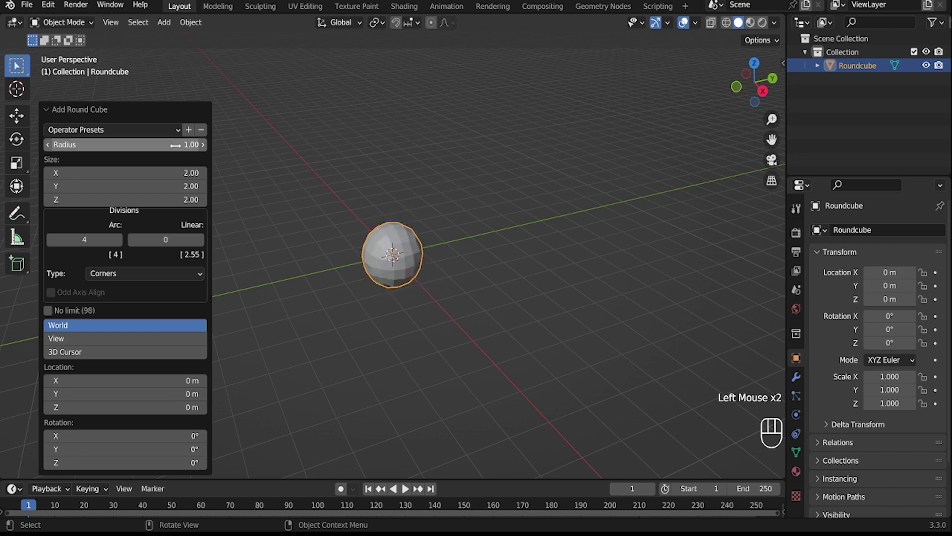
click(49, 240)
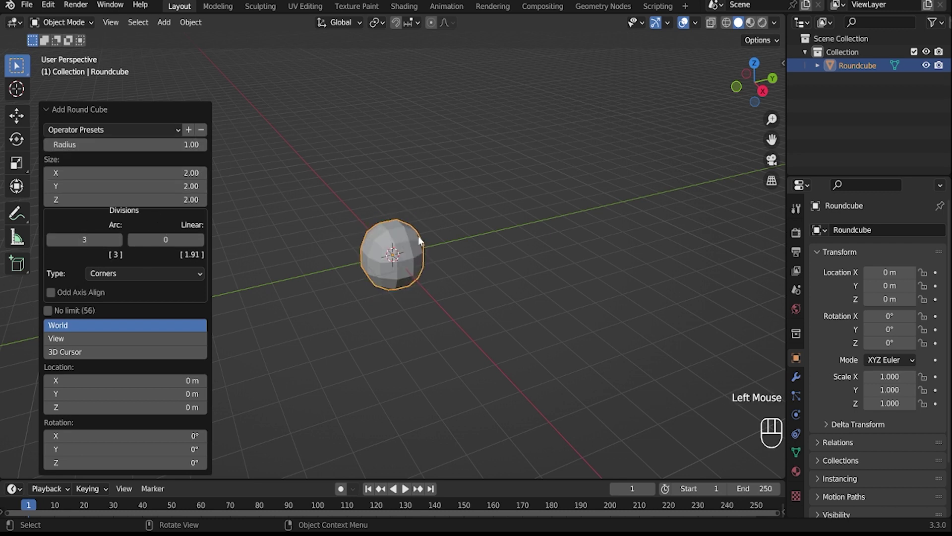
Step: Select the round cube's upper half in edit mode and raise it along Z to stretch the body into a capsule
middle_drag(418, 236, 607, 164)
click(310, 165)
click(754, 89)
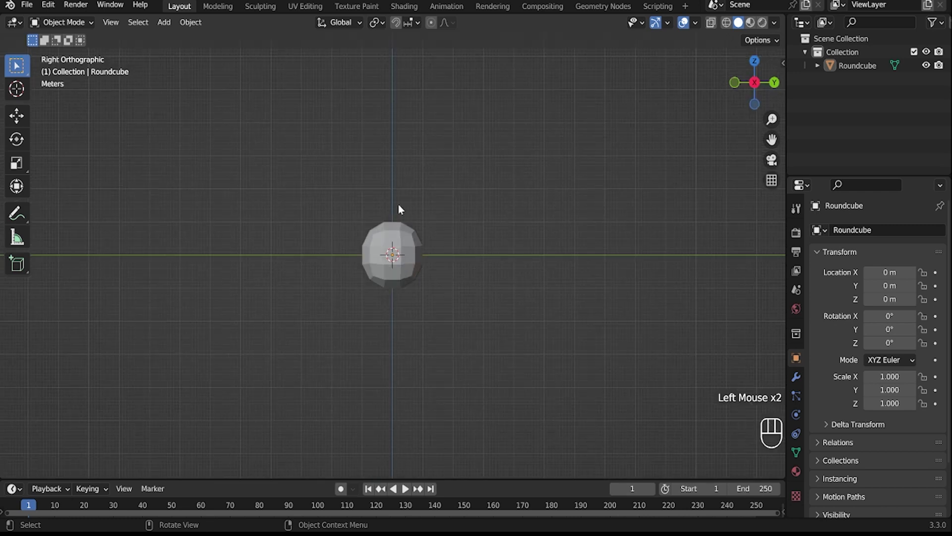
scroll(398, 204, up, 3)
key(Tab)
key(alt+z)
drag(278, 139, 563, 250)
key(g)
key(z)
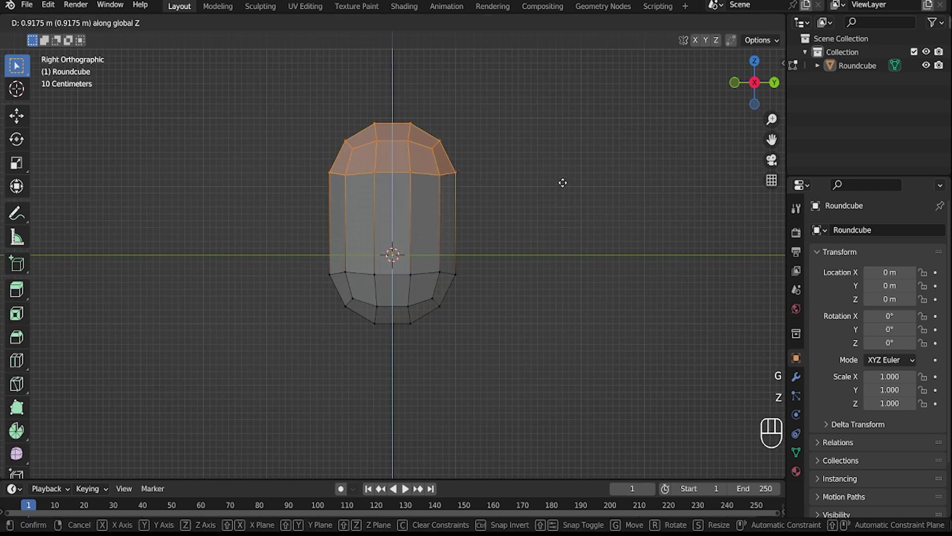
click(563, 179)
Step: Add one loop cut around the middle of the body and scale it to about 0.87 to form a waist
key(ctrl+r)
click(448, 206)
click(451, 211)
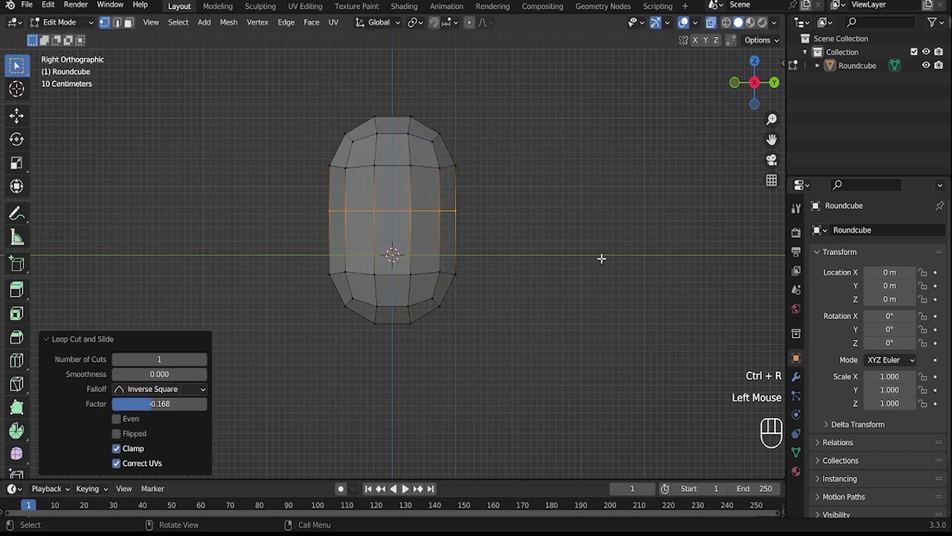
key(s)
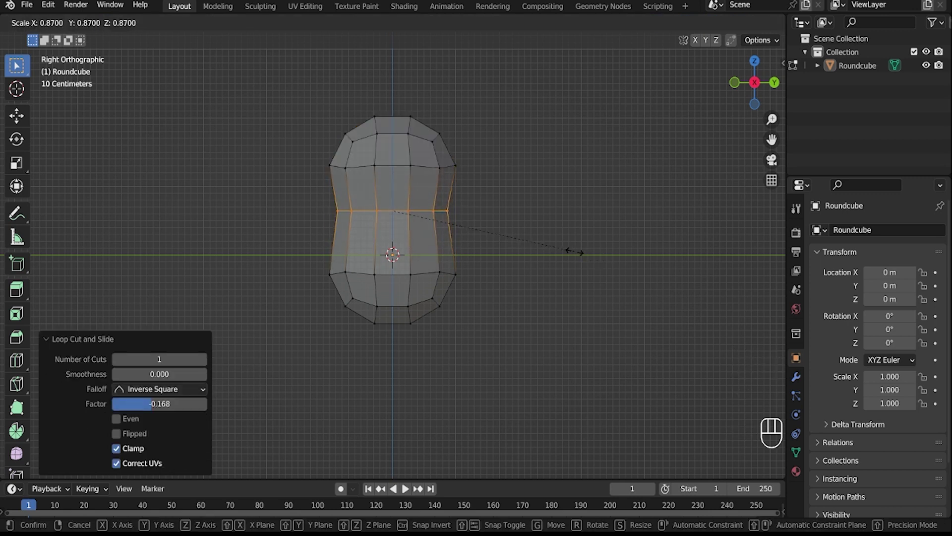
click(575, 251)
Step: Select the body's lower vertices and scale them up to about 1.1, leaving edit mode
key(Tab)
key(Tab)
drag(328, 256, 537, 389)
key(s)
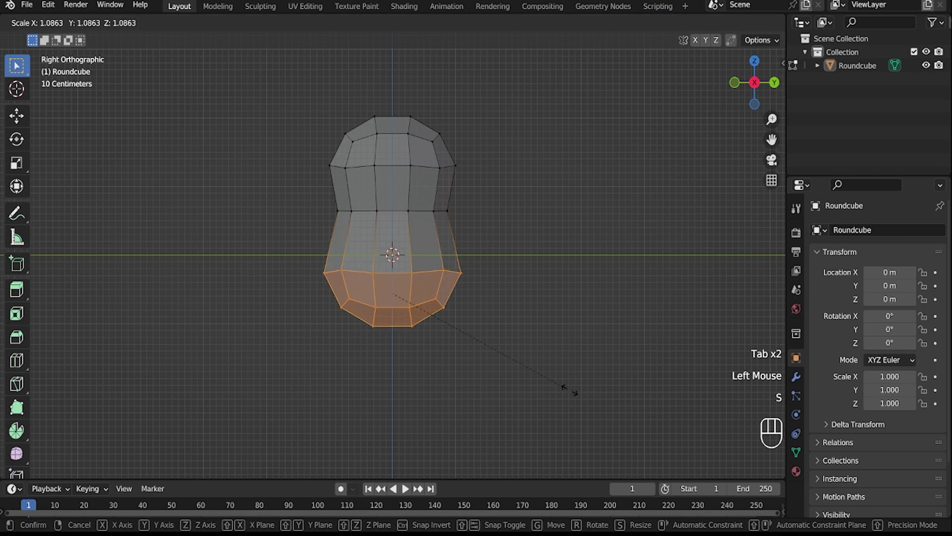
click(566, 362)
key(alt+z)
key(Tab)
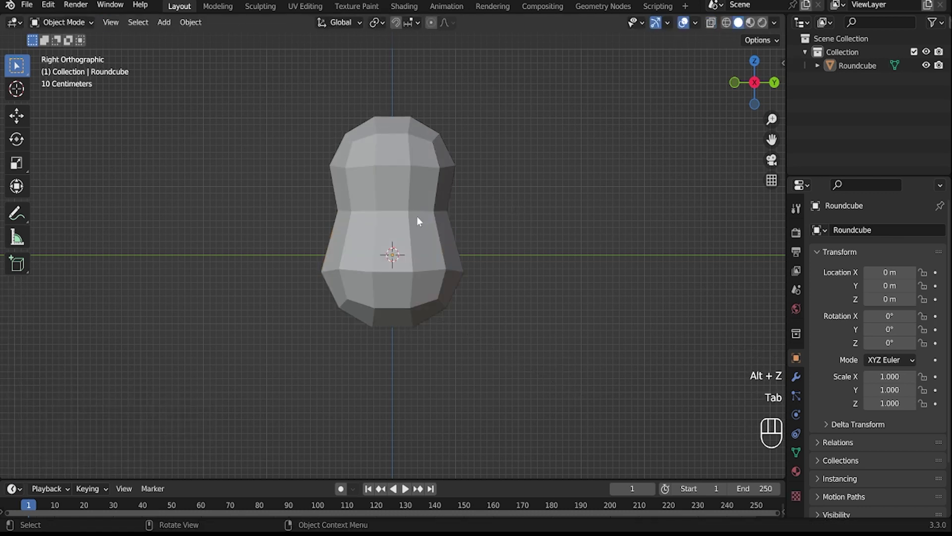
Step: Add a Subdivision Surface modifier to the body with 2 viewport levels
click(797, 376)
click(832, 231)
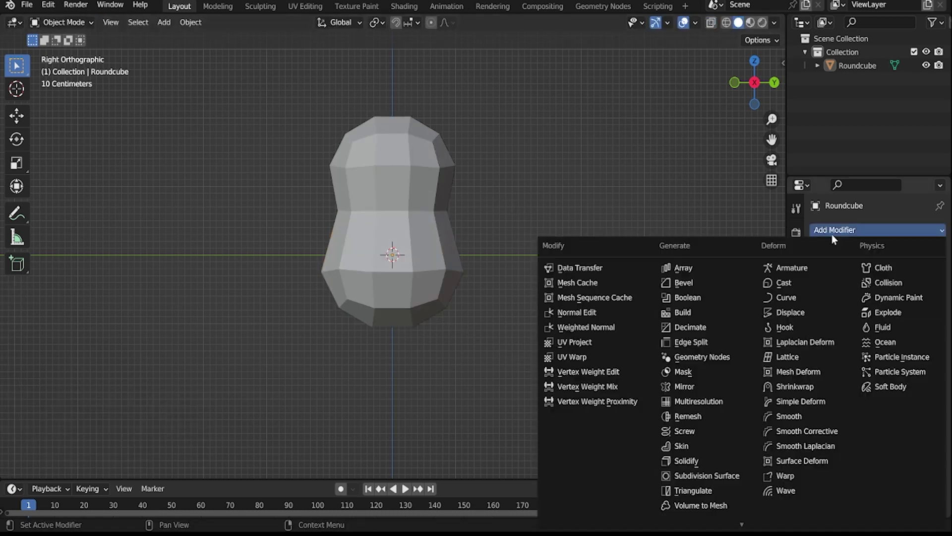
click(694, 477)
click(926, 289)
Step: Apply smooth shading to the body
right_click(449, 244)
click(368, 201)
right_click(377, 206)
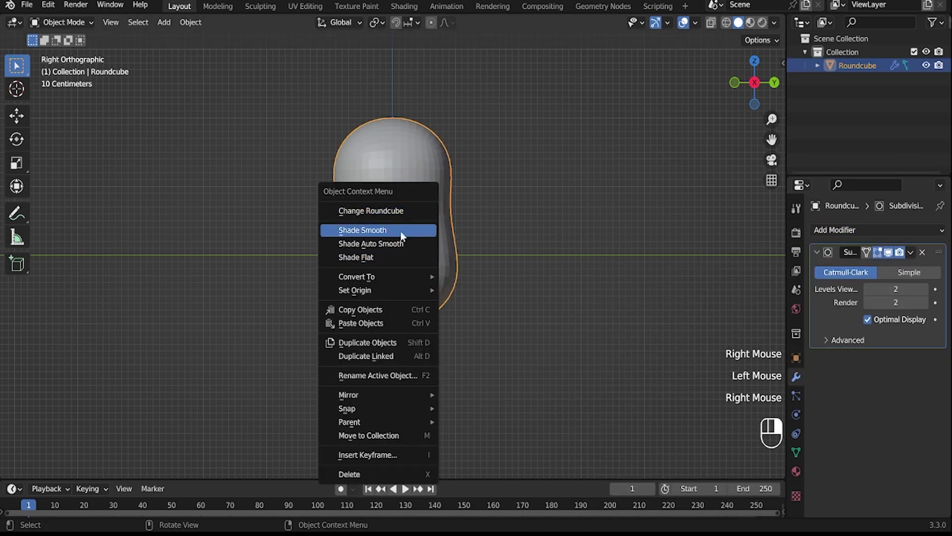
click(400, 231)
Step: Add a cube and, in the right view, move it about 0.95 m along Y and 1.95 m along Z beside the head
middle_drag(469, 195, 527, 190)
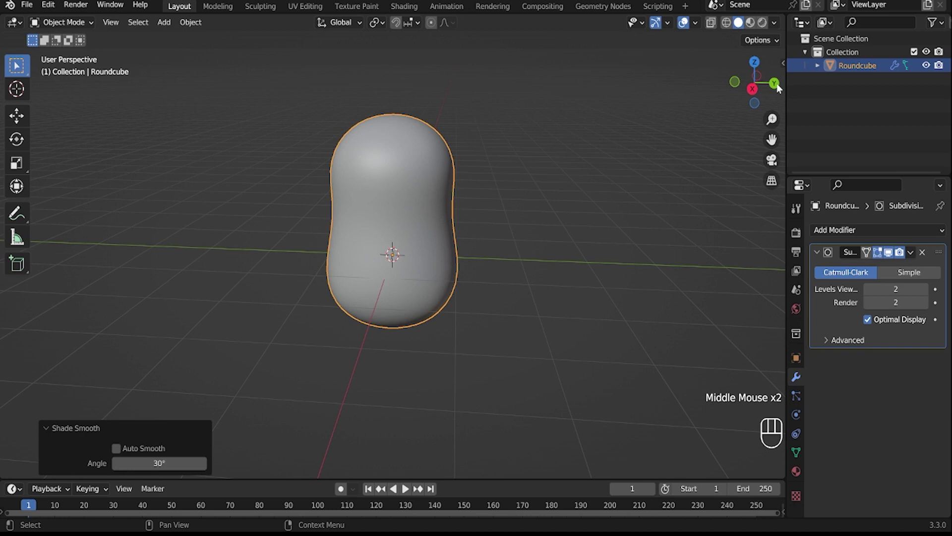
click(755, 86)
key(shift+a)
mouse_move(502, 232)
click(552, 245)
key(g)
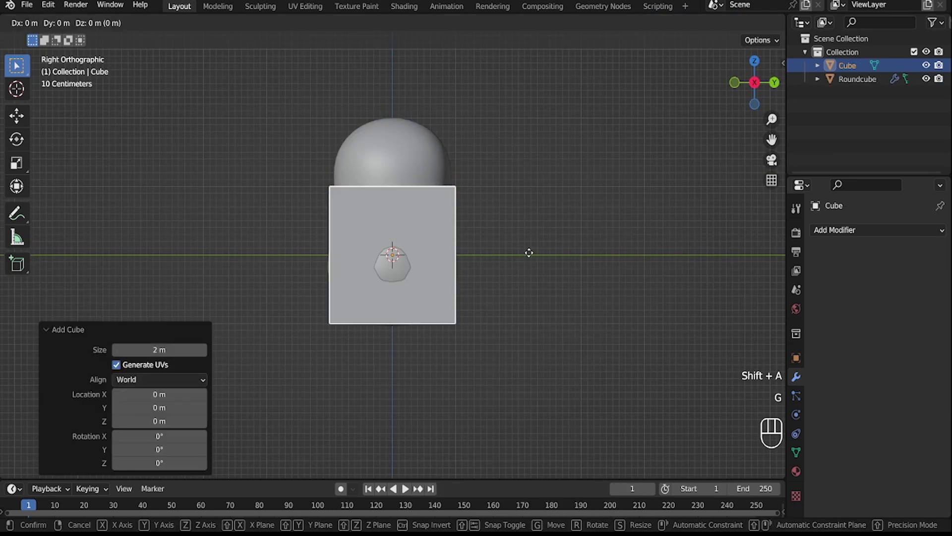
click(572, 165)
Step: Scale the cube down along X into a thin slab for the ear
middle_drag(572, 162, 538, 177)
scroll(551, 188, down, 2)
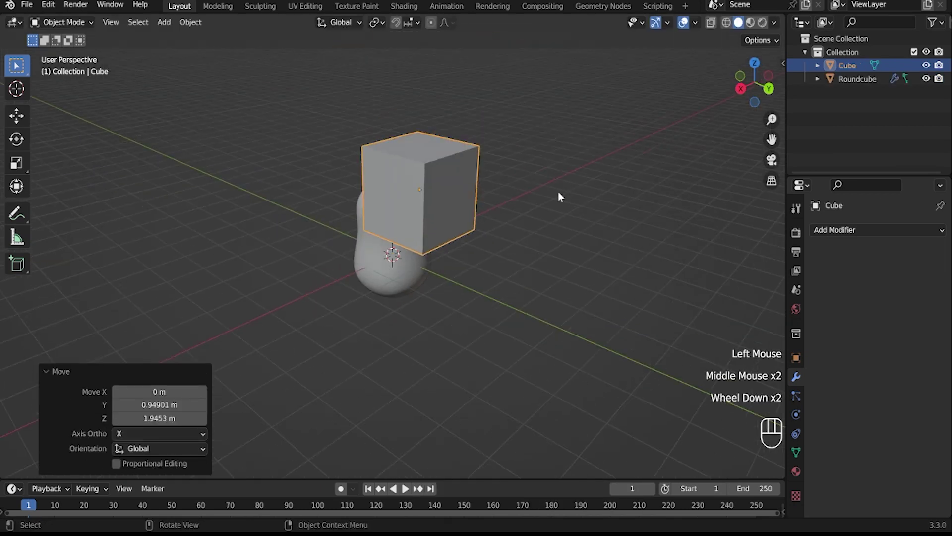
key(s)
key(x)
click(455, 204)
key(s)
key(x)
click(496, 204)
Step: Add two centred loop cuts to the ear slab, one vertical and one horizontal
scroll(492, 204, up, 3)
shift+middle_drag(492, 203, 466, 276)
key(Tab)
key(ctrl+r)
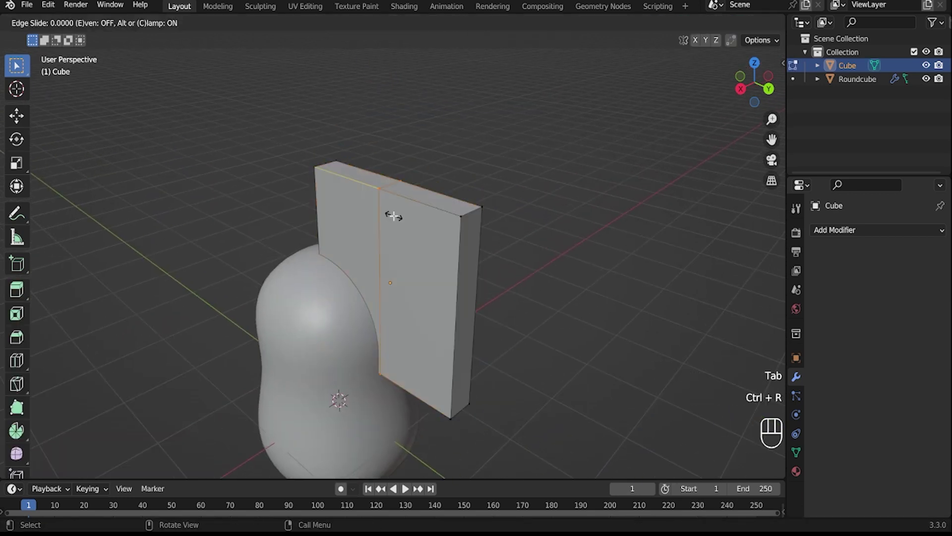
right_click(388, 213)
key(ctrl+r)
right_click(453, 325)
click(814, 232)
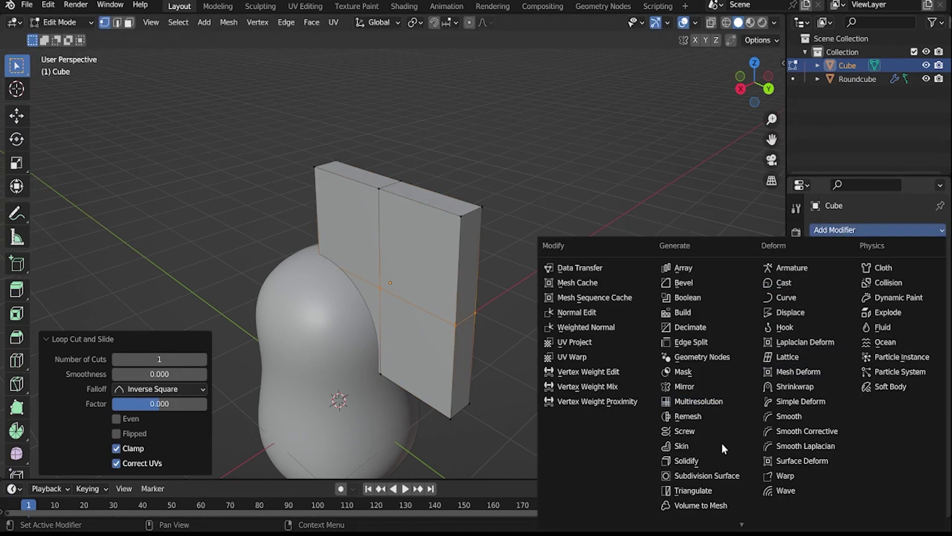
click(719, 460)
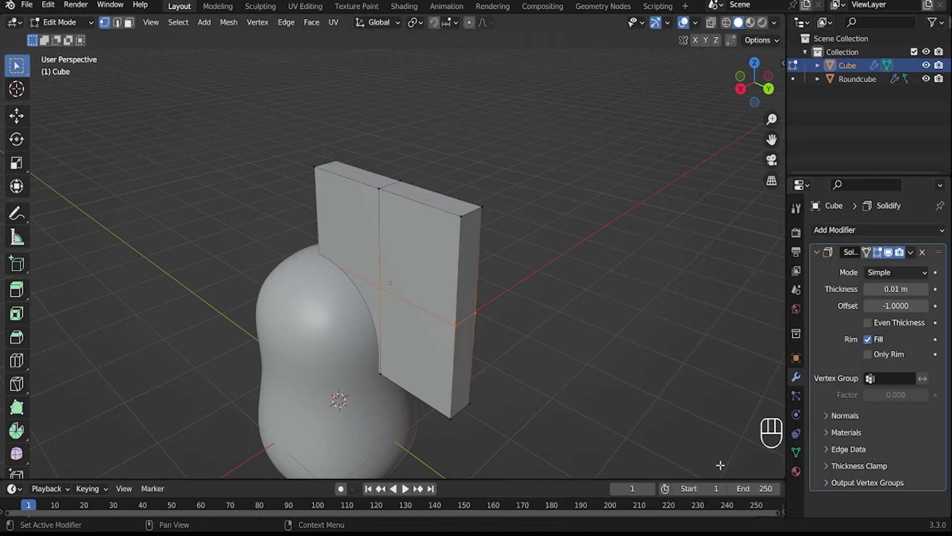
click(924, 253)
Step: Add a Subdivision Surface modifier to the ear slab with 2 viewport levels
click(843, 230)
click(675, 475)
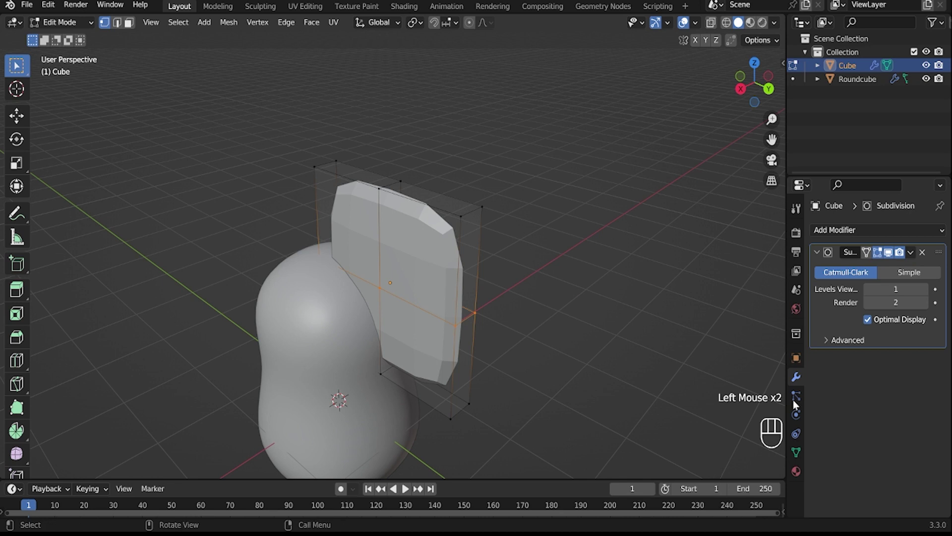
click(925, 290)
Step: Move the centre vertices of the ear's large faces in the negative X direction to cup the ear
middle_drag(388, 300, 373, 268)
shift+click(304, 270)
key(g)
key(x)
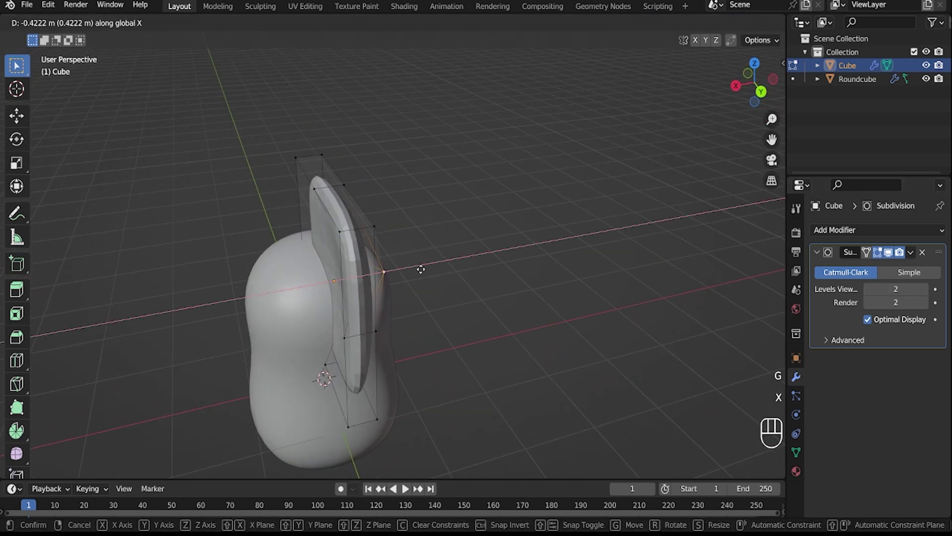
click(438, 268)
Step: Move the ear's upper outer corner vertices by about 0.59 m in X, -0.21 m in Y and -0.33 m in Z
click(350, 233)
shift+click(375, 232)
middle_drag(375, 232, 450, 258)
key(g)
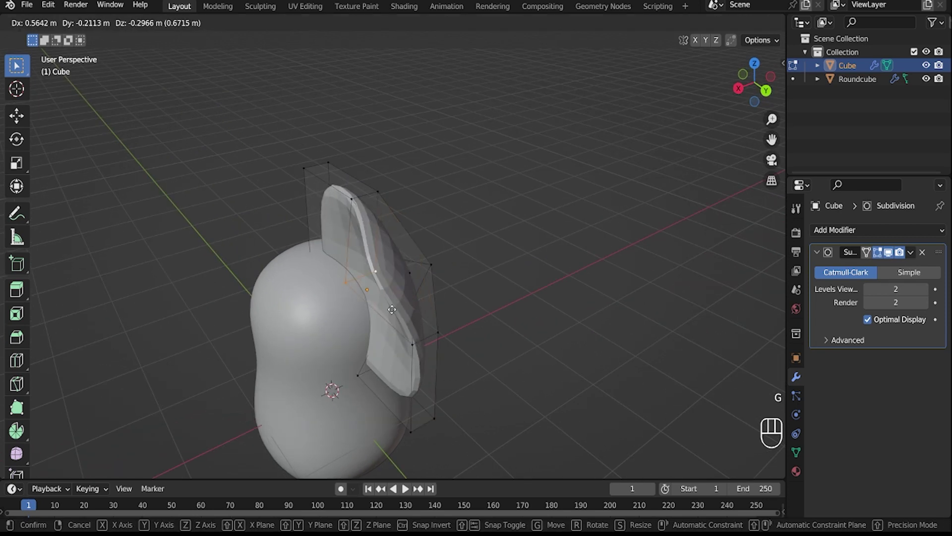
click(427, 287)
Step: Leave edit mode in the right view and apply smooth shading to the ear
middle_drag(427, 287, 526, 257)
click(756, 92)
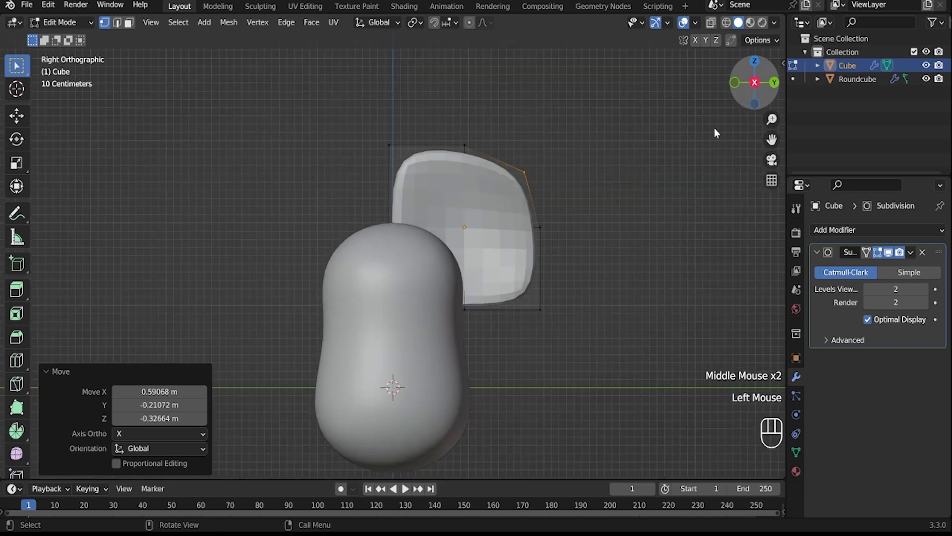
key(Tab)
right_click(517, 238)
click(516, 240)
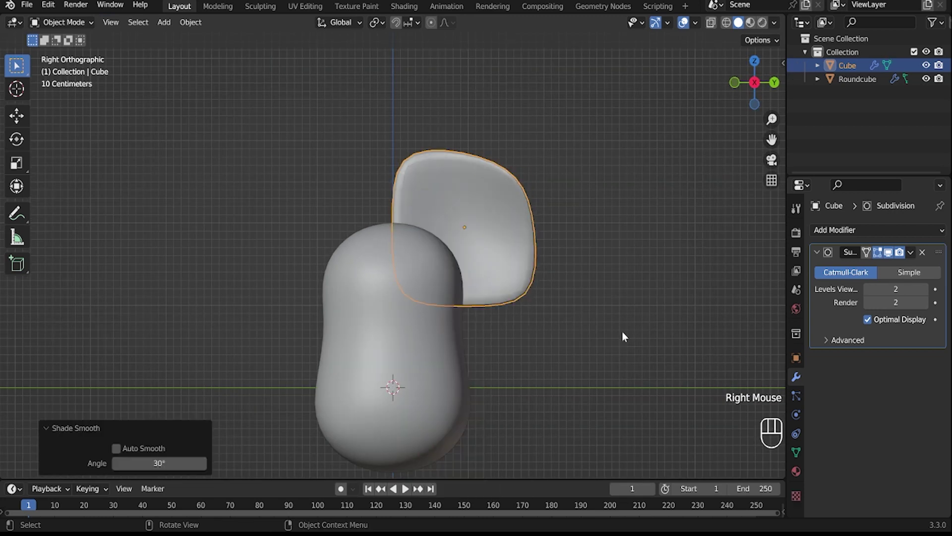
Step: Scale the ear to about 0.48 and position it against the upper side of the head
key(s)
click(526, 303)
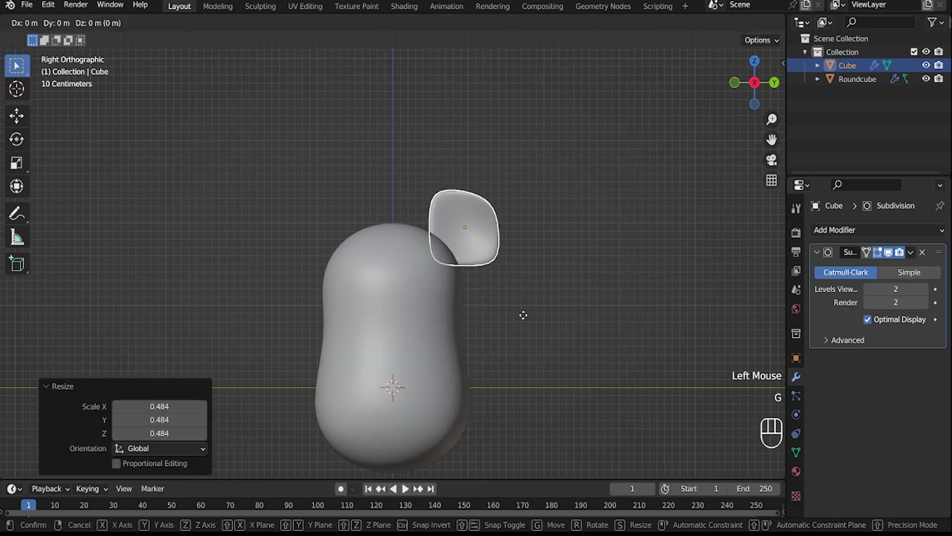
key(g)
click(580, 293)
click(581, 293)
Step: Add a Mirror modifier to the ear, mirroring on Y only with the round cube body as mirror object
mouse_move(580, 293)
middle_down()
mouse_move(530, 318)
mouse_move(463, 327)
mouse_move(525, 272)
mouse_move(444, 304)
mouse_move(436, 321)
mouse_move(580, 306)
middle_up()
middle_drag(438, 309, 406, 315)
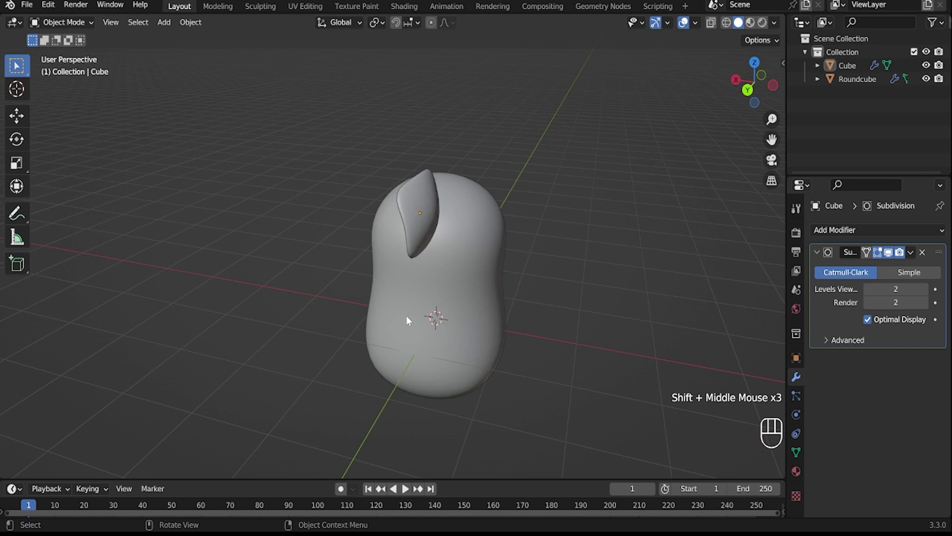
scroll(406, 316, down, 2)
middle_drag(469, 336, 479, 318)
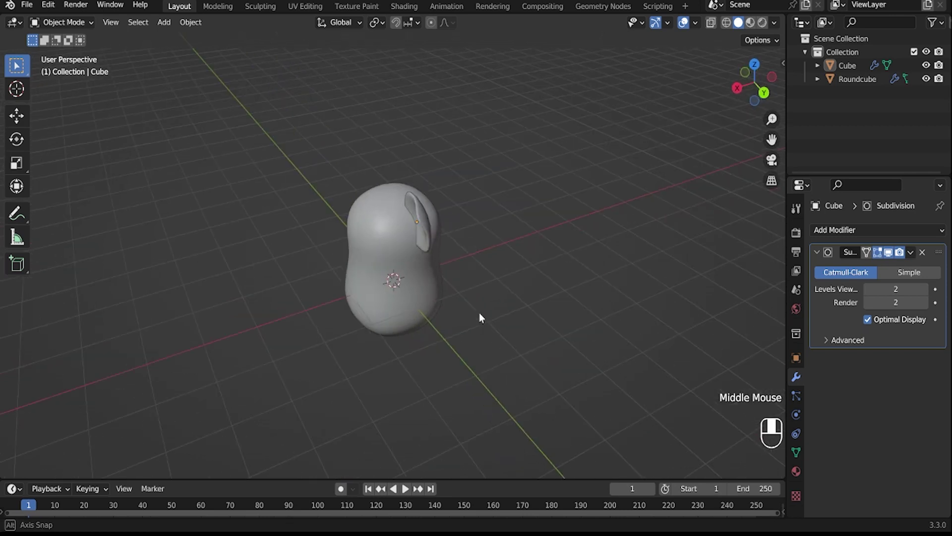
click(911, 229)
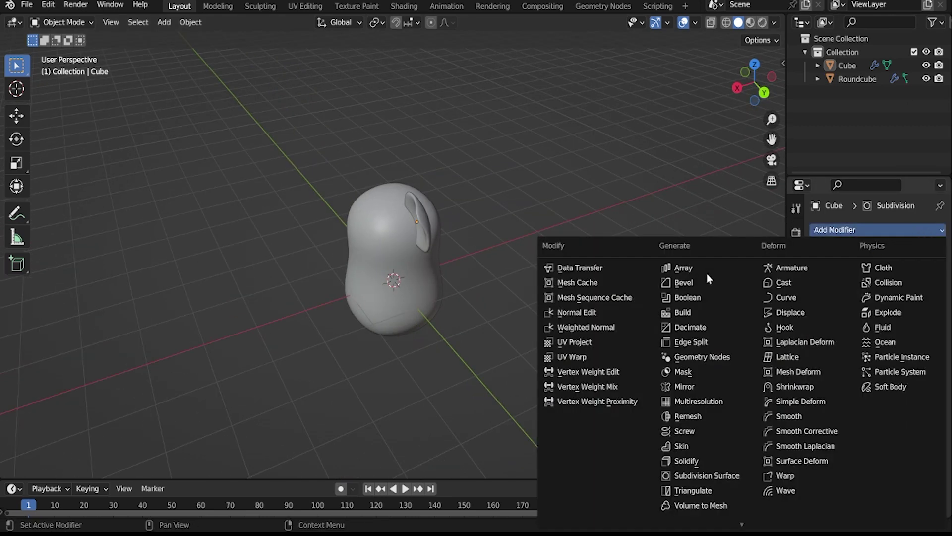
click(687, 387)
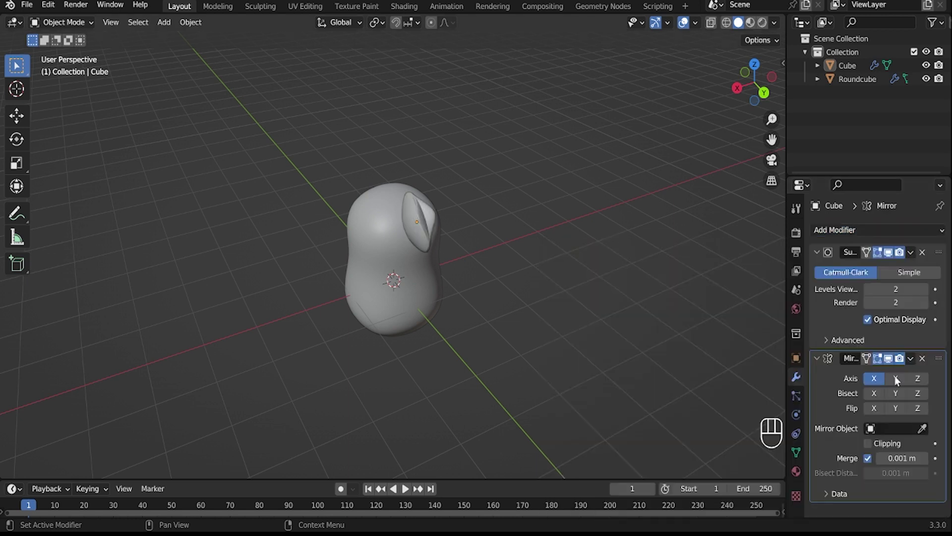
click(896, 379)
click(874, 378)
click(924, 428)
click(402, 301)
middle_drag(533, 271, 580, 256)
click(768, 89)
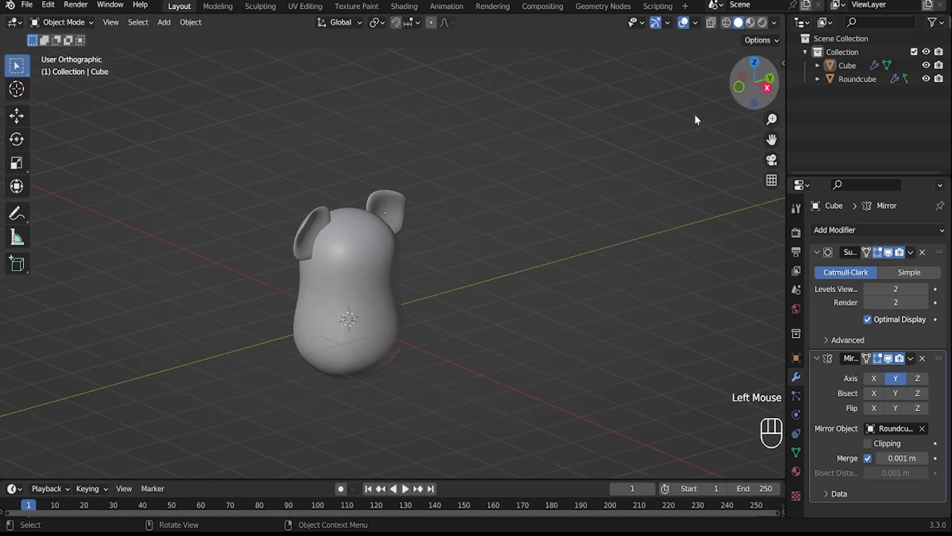
key(Tab)
key(Tab)
Step: Extrude two opposite faces on the body's underside by about 0.79 m to form the legs
click(376, 334)
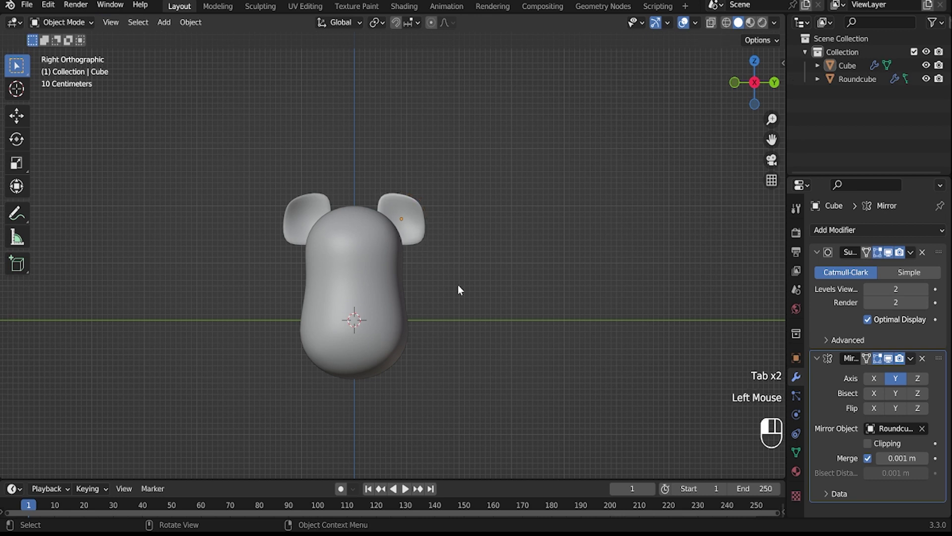
shift+middle_drag(519, 248, 528, 312)
middle_drag(520, 254, 488, 196)
key(Tab)
key(3)
click(497, 237)
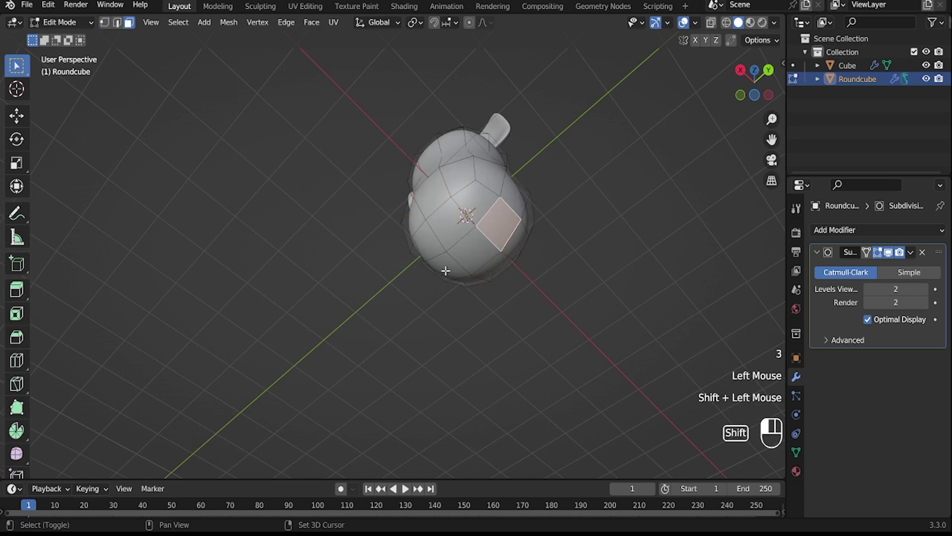
shift+click(445, 270)
click(741, 72)
click(736, 83)
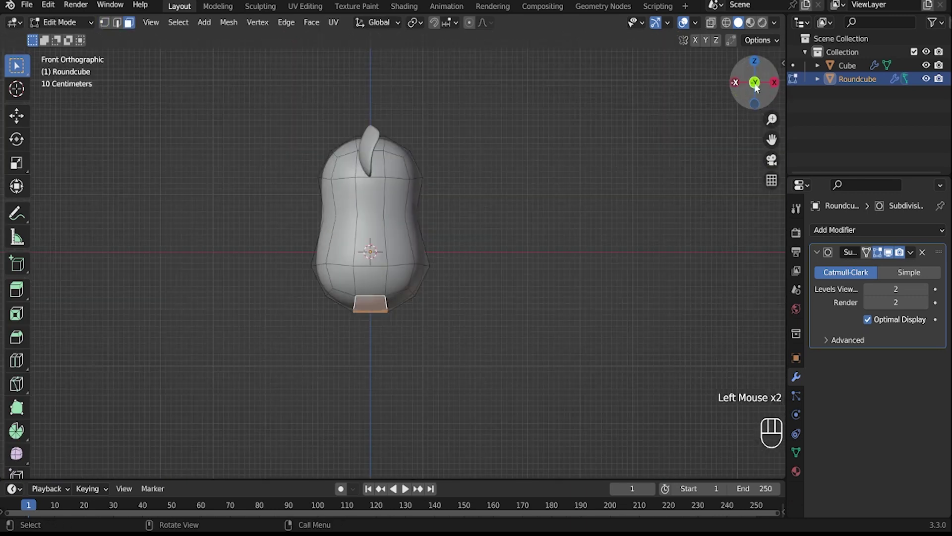
double_click(774, 85)
key(e)
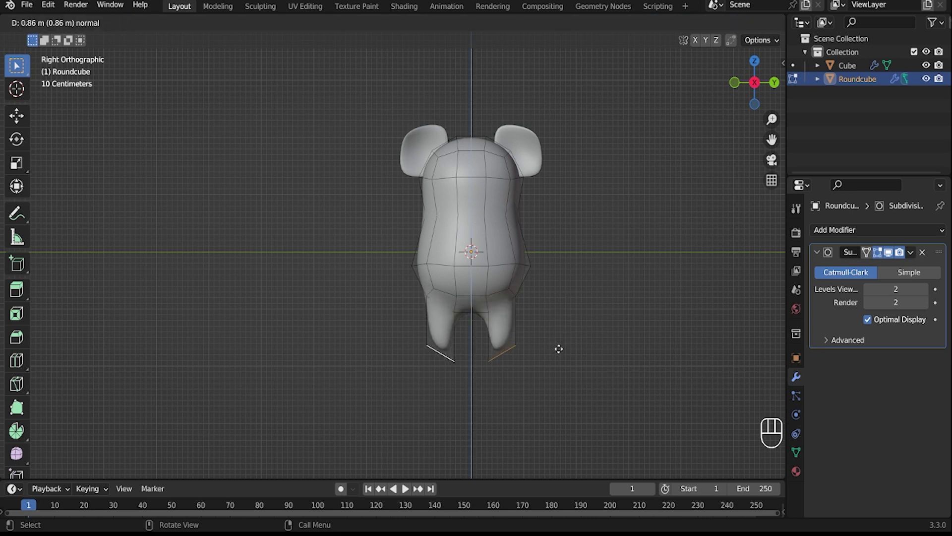
click(559, 345)
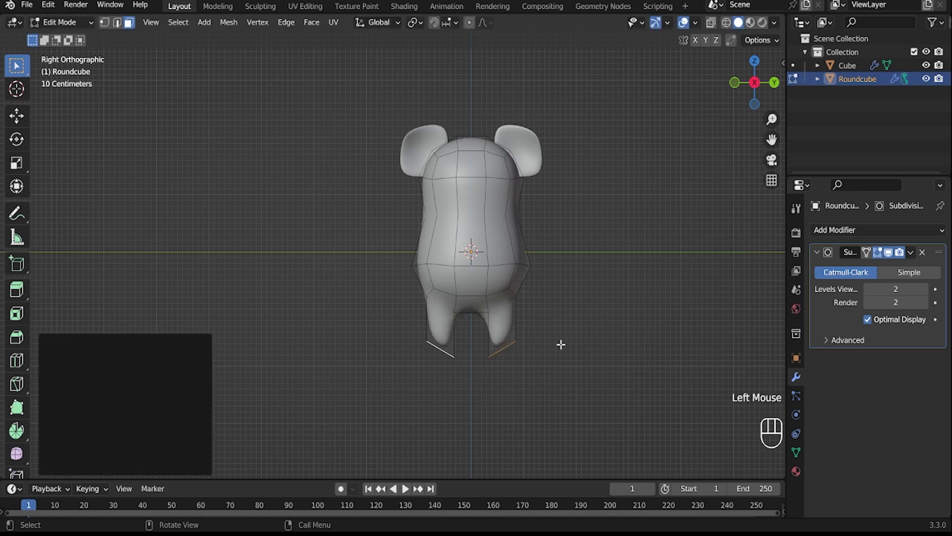
Step: Flatten the end faces of both legs by scaling them to 0 on Z, and return to object mode
key(r)
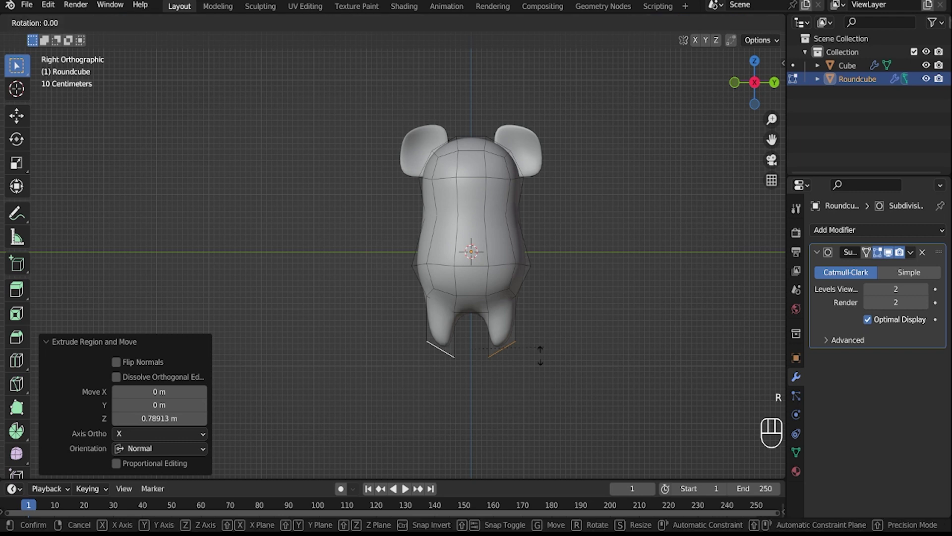
right_click(512, 415)
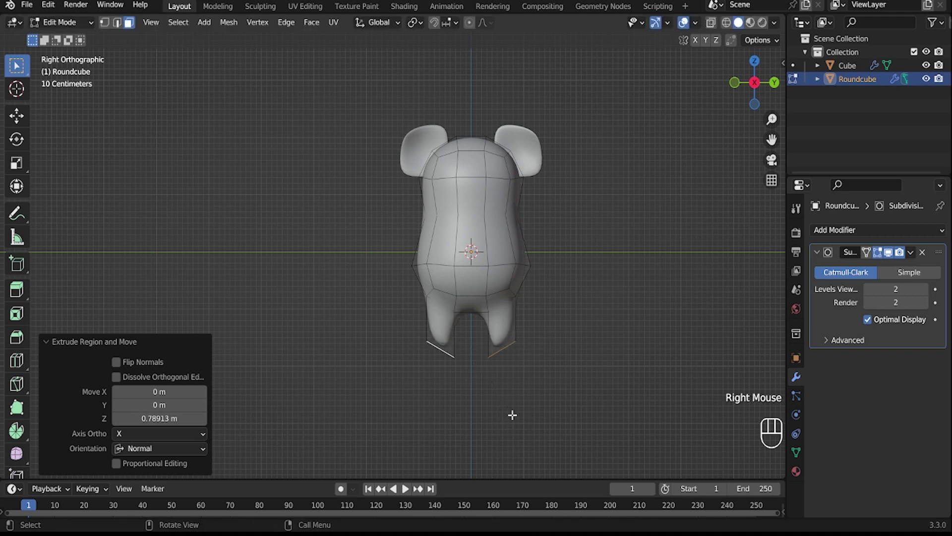
key(s)
key(z)
key(0)
click(541, 383)
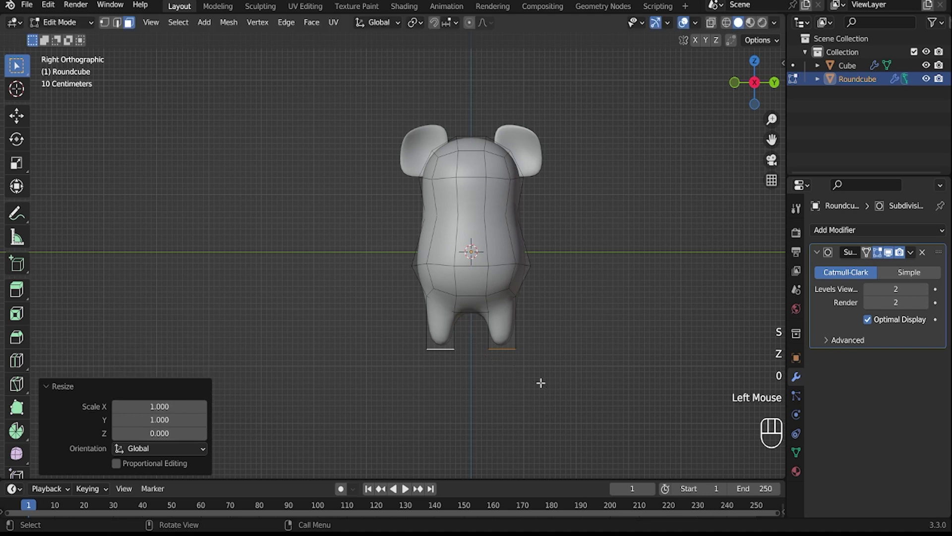
scroll(532, 252, down, 2)
middle_drag(477, 287, 461, 308)
key(Tab)
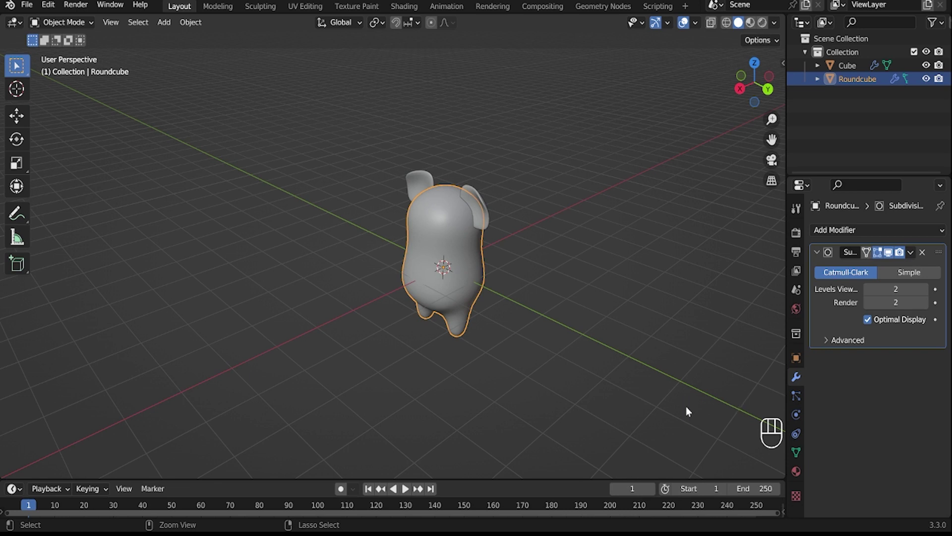
middle_drag(438, 325, 483, 223)
scroll(483, 222, up, 2)
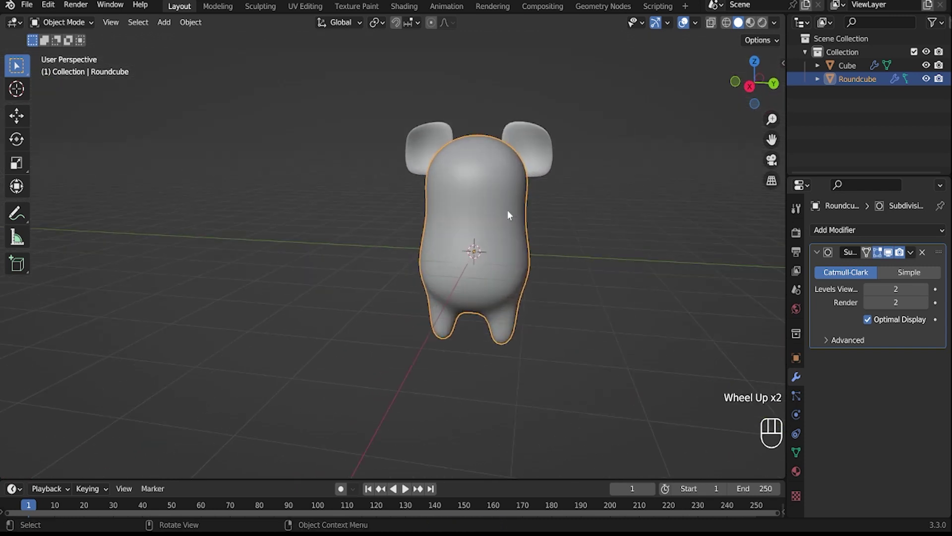
Step: Snap the 3D cursor to the middle horizontal edge on the front of the body
key(Tab)
key(2)
click(470, 222)
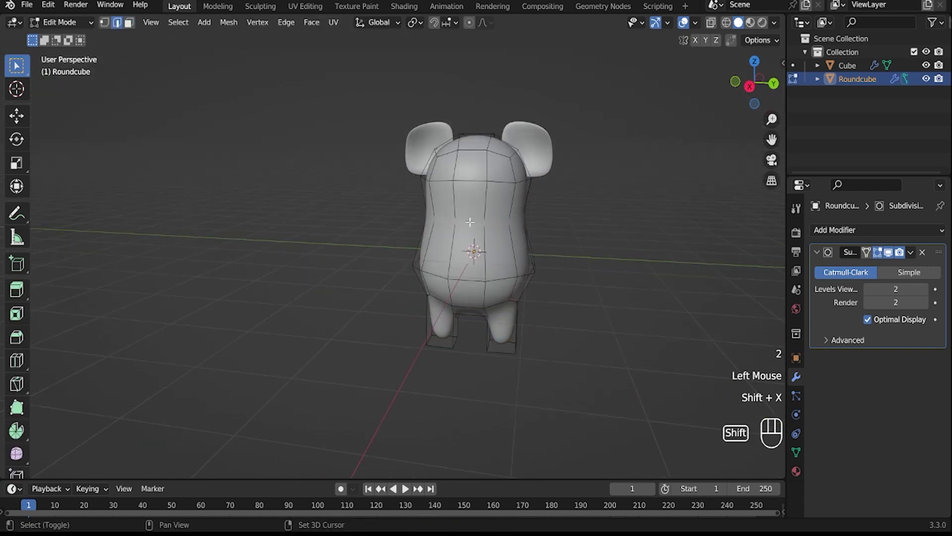
key(shift+s)
scroll(465, 296, up, 1)
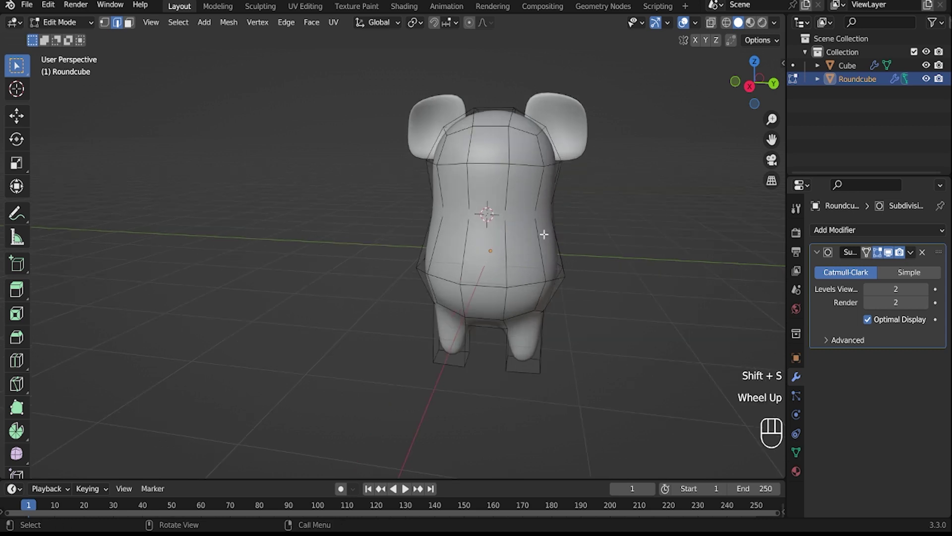
key(Tab)
Step: Add a 2 m cube at the 3D cursor and switch to the right view
middle_drag(464, 296, 456, 252)
key(shift+a)
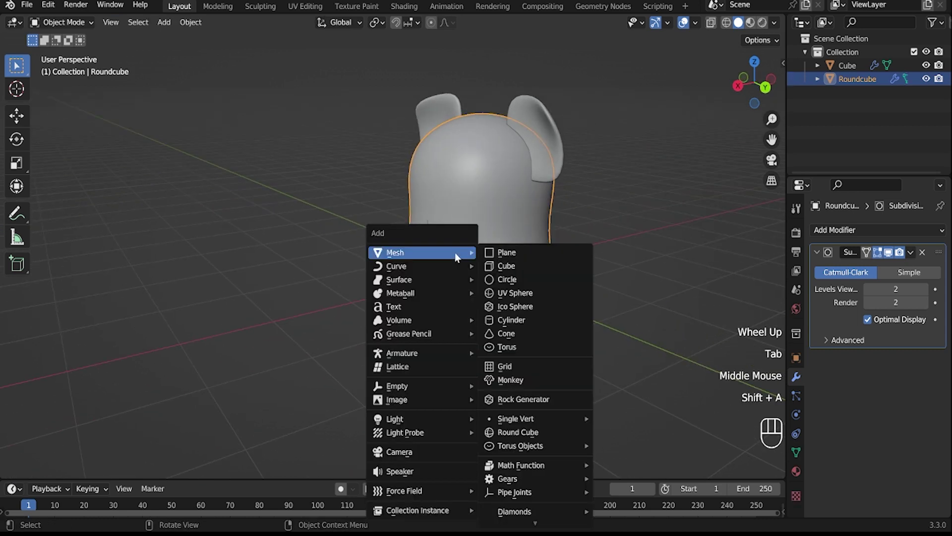
click(526, 266)
click(738, 85)
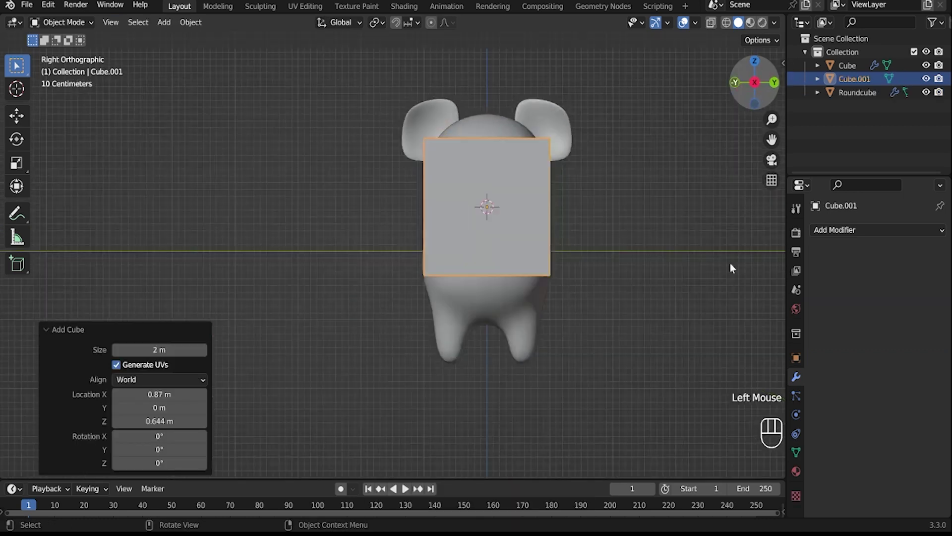
Step: Shrink the cube to facial-feature size, raise it about 0.27 m on Z and stretch it by about 1.3 on Y
key(s)
click(548, 219)
key(g)
key(z)
click(558, 207)
key(s)
key(y)
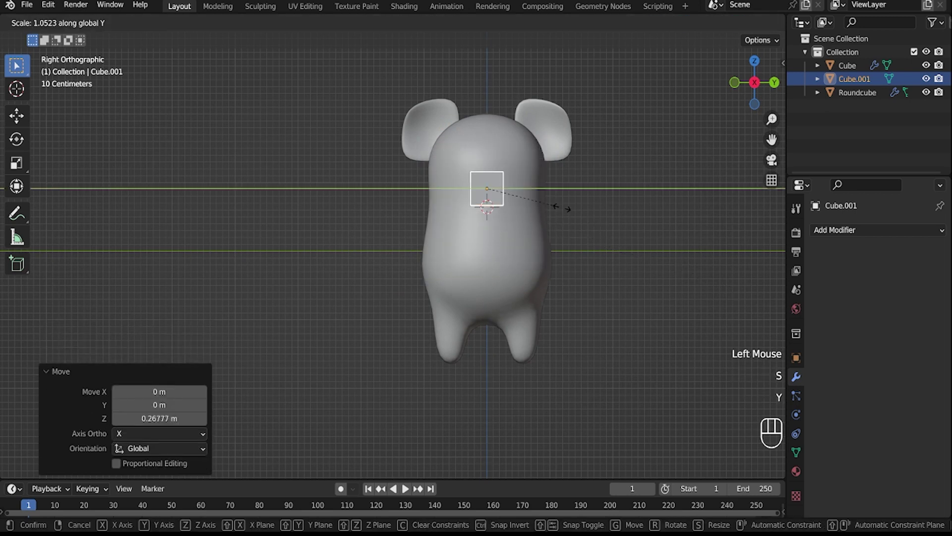
click(568, 213)
Step: Apply the scale of the resized cube on the front of the body
middle_drag(555, 217, 341, 287)
scroll(342, 290, up, 2)
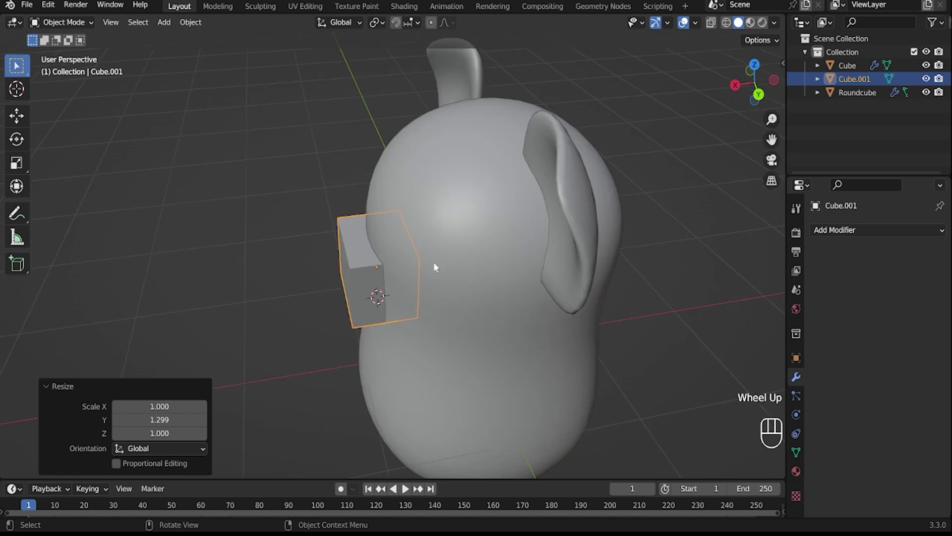
key(Tab)
key(Tab)
key(ctrl+a)
click(367, 295)
Step: Bevel the cube's four front-to-back corner edges by about 0.12 m with 3 segments
key(Tab)
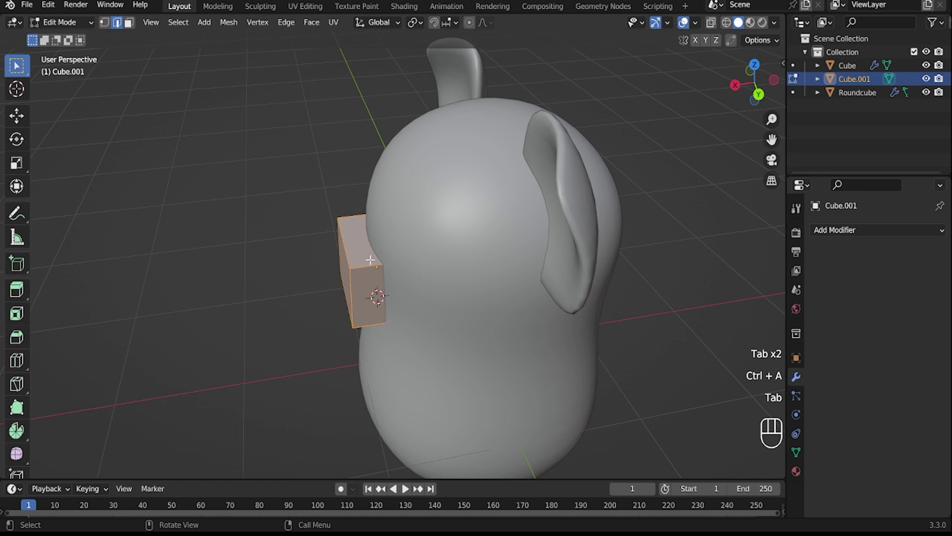
key(alt+z)
click(365, 261)
shift+click(388, 324)
key(Tab)
middle_drag(385, 326, 423, 320)
key(Tab)
key(alt+z)
key(ctrl+b)
scroll(447, 338, up, 1)
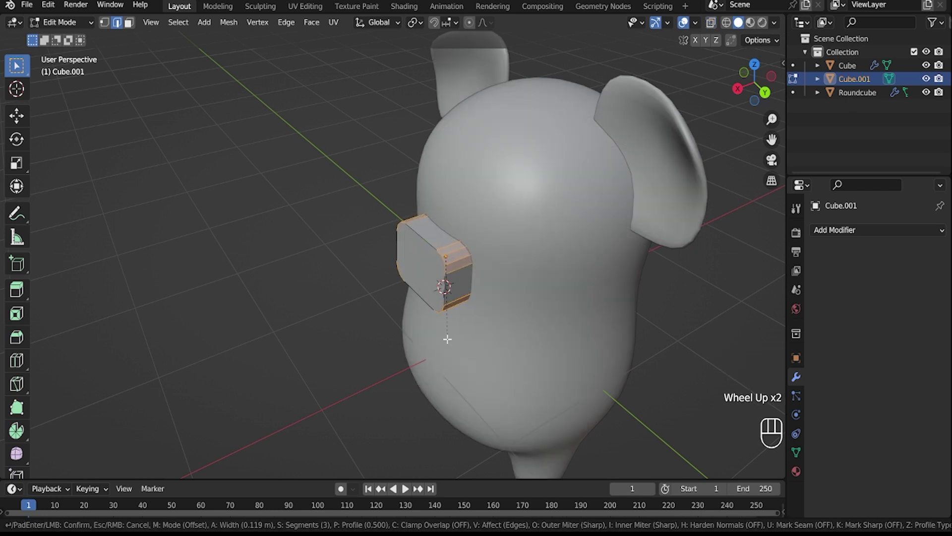
click(447, 340)
Step: Inset the cube's front face by about 0.056 m
key(3)
click(419, 268)
middle_drag(419, 268, 513, 239)
middle_click(512, 239)
shift+scroll(597, 240, up, 2)
scroll(597, 240, up, 1)
shift+middle_drag(597, 240, 472, 287)
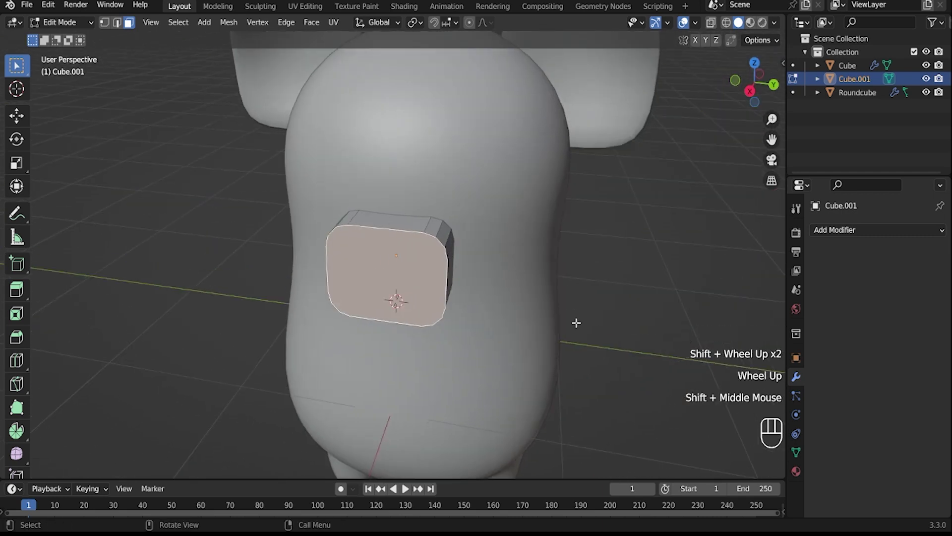
key(i)
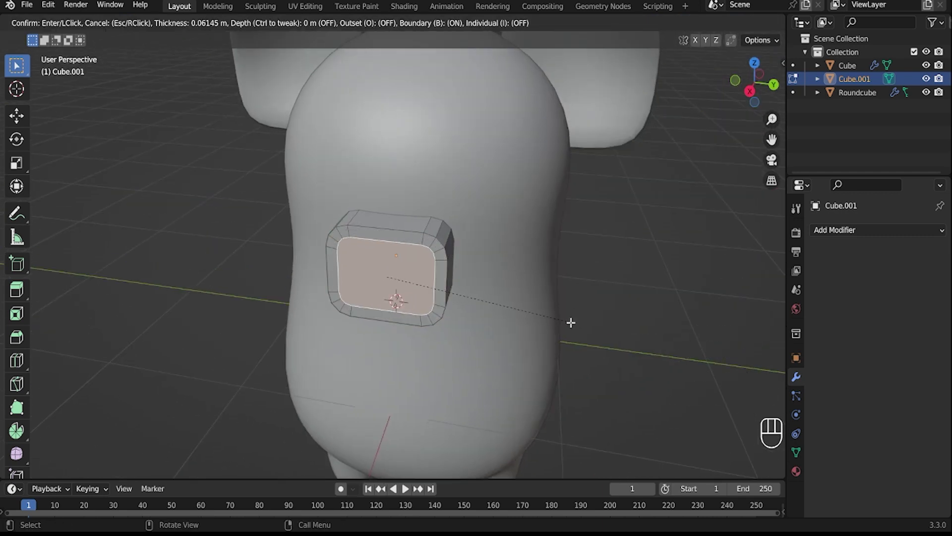
click(570, 323)
Step: Extrude the inset face inward about 0.03 m to form a recess, and leave edit mode
key(e)
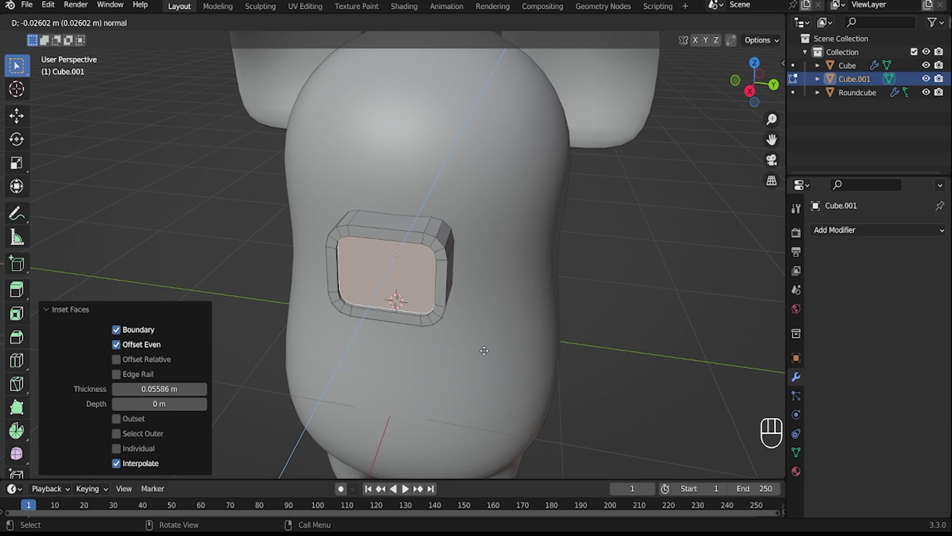
click(487, 349)
scroll(487, 347, up, 1)
middle_drag(487, 347, 469, 313)
scroll(470, 314, down, 2)
key(Tab)
Step: Add a Subdivision Surface modifier to the beveled cube with viewport level 2
click(877, 229)
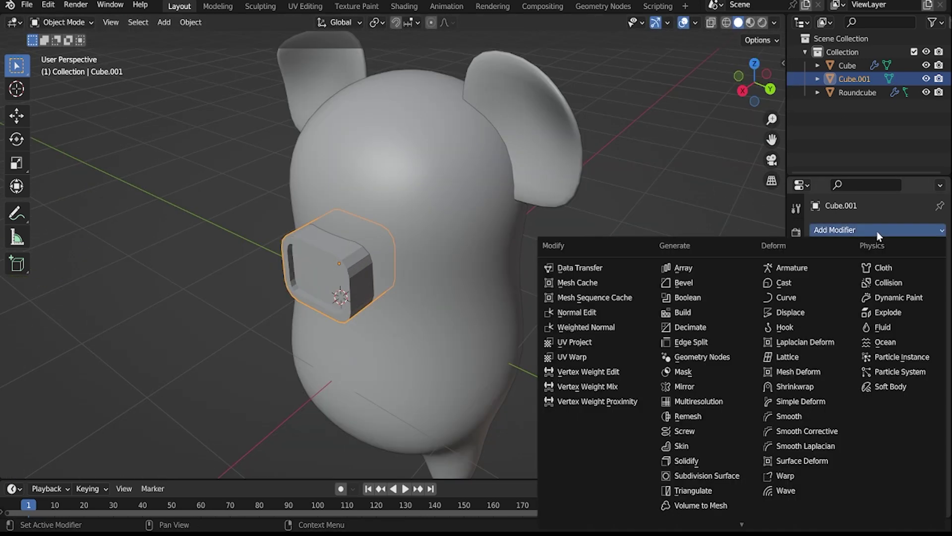
click(858, 231)
click(688, 477)
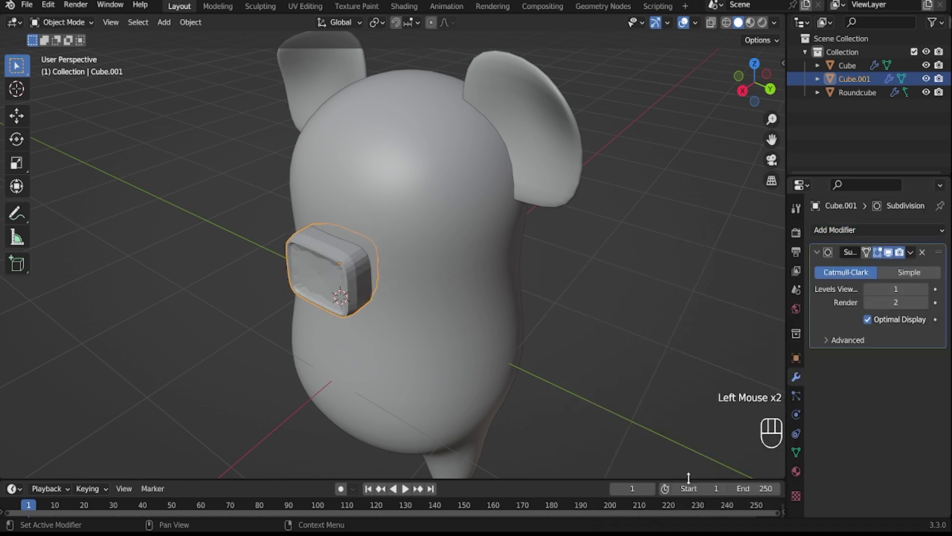
click(926, 289)
Step: Add a supporting loop cut around the cube's side walls and slide it toward the body
key(Tab)
key(ctrl+r)
click(365, 263)
click(386, 264)
key(Tab)
Step: Inset the recessed front face slightly to sharpen its border
click(325, 284)
key(Tab)
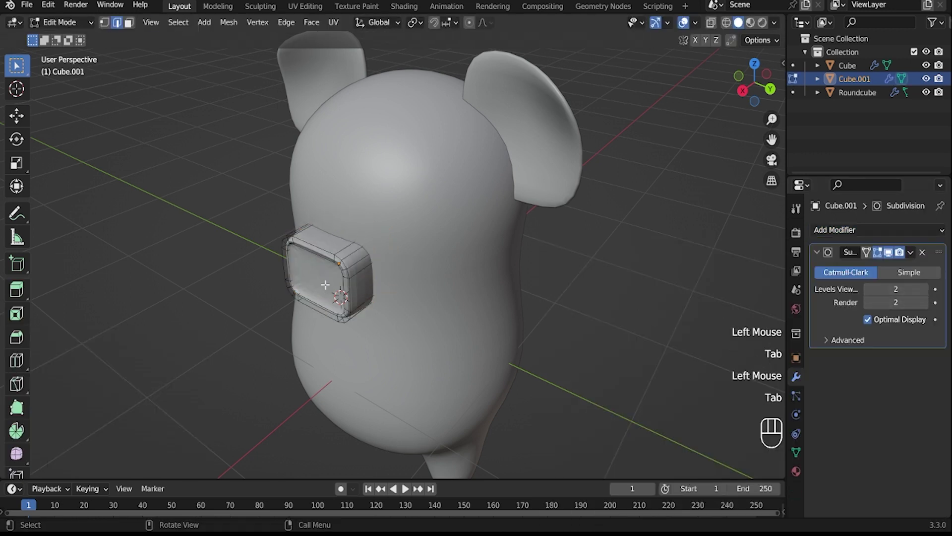
click(325, 285)
click(325, 285)
key(i)
click(326, 284)
middle_drag(342, 288, 386, 266)
click(910, 254)
key(Tab)
key(Tab)
click(911, 253)
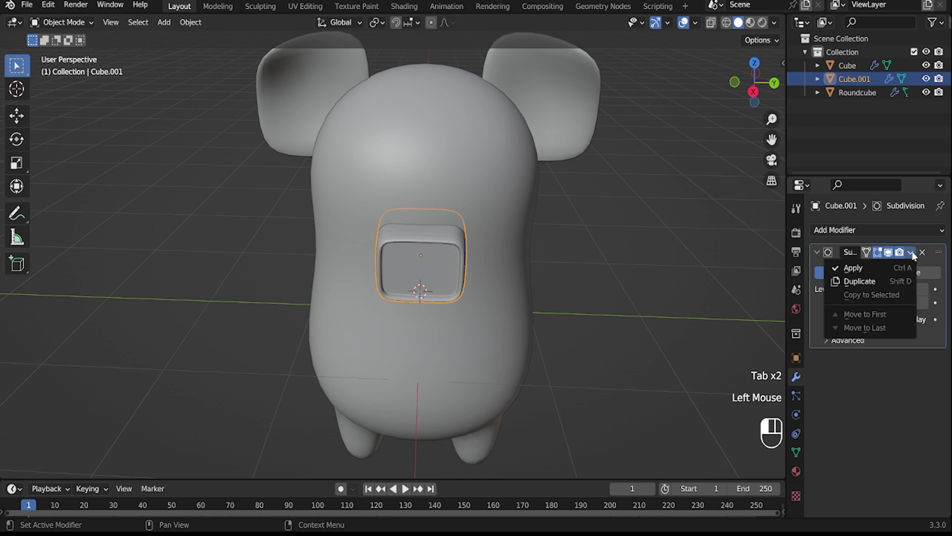
Step: Push the recessed face about 0.038 m deeper into the cube along X
key(Tab)
scroll(448, 234, up, 2)
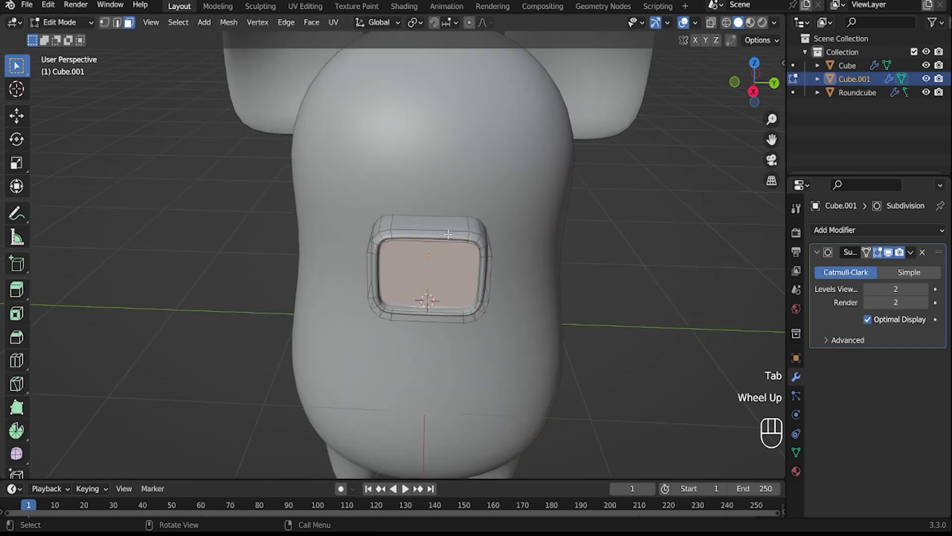
middle_drag(450, 349, 369, 281)
scroll(369, 282, up, 2)
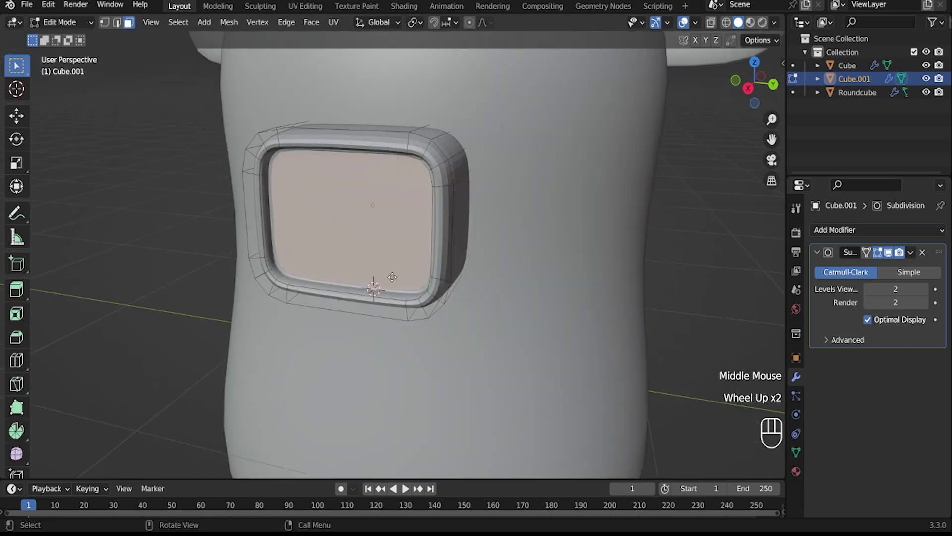
key(g)
key(x)
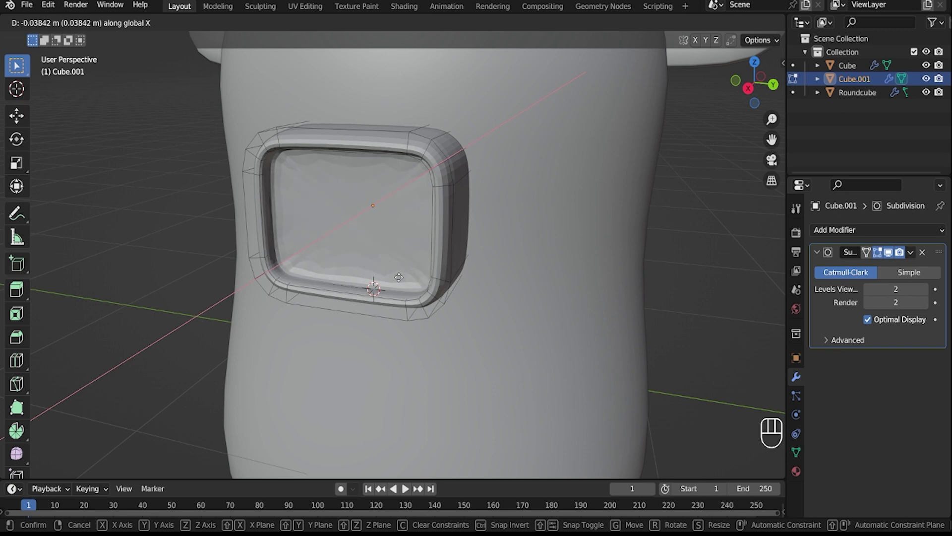
click(399, 277)
Step: Inset the deepened recess face by about 0.0045 m
key(i)
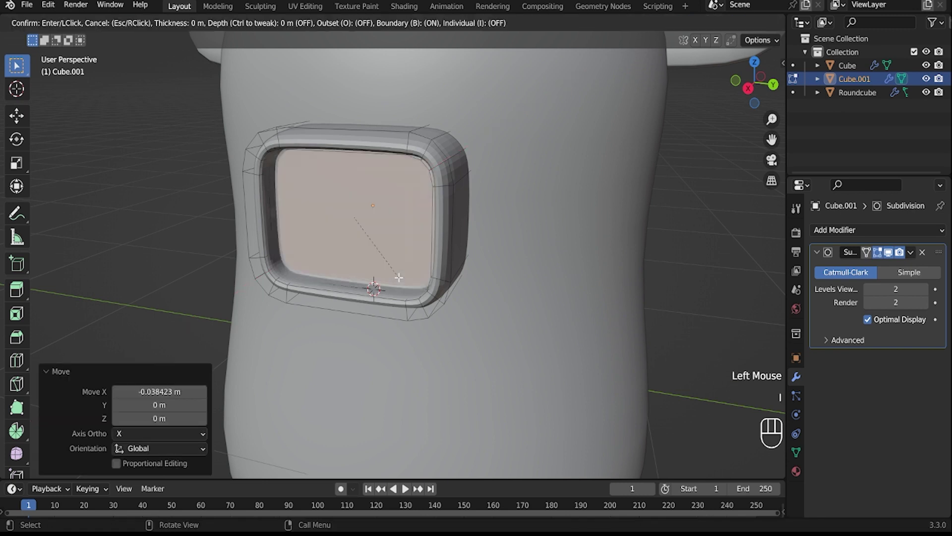
right_click(400, 198)
key(u)
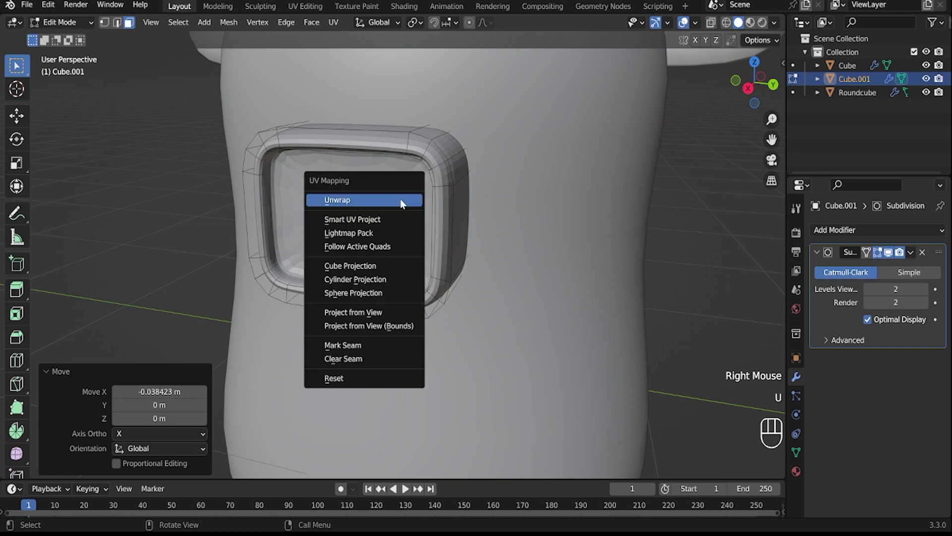
key(i)
click(419, 225)
Step: Add a centered vertical loop cut through the top and bottom walls of the cube's rim
key(ctrl+r)
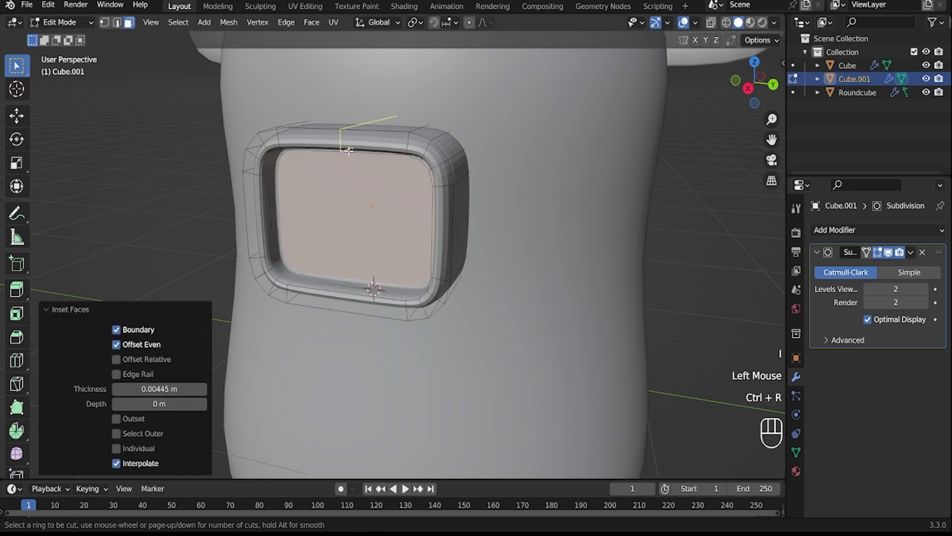
right_click(341, 308)
key(ctrl+r)
click(341, 308)
right_click(342, 308)
Step: Raise the center loop about 0.043 m on Z with proportional editing at a size of about 0.35 m
alt+shift+click(342, 143)
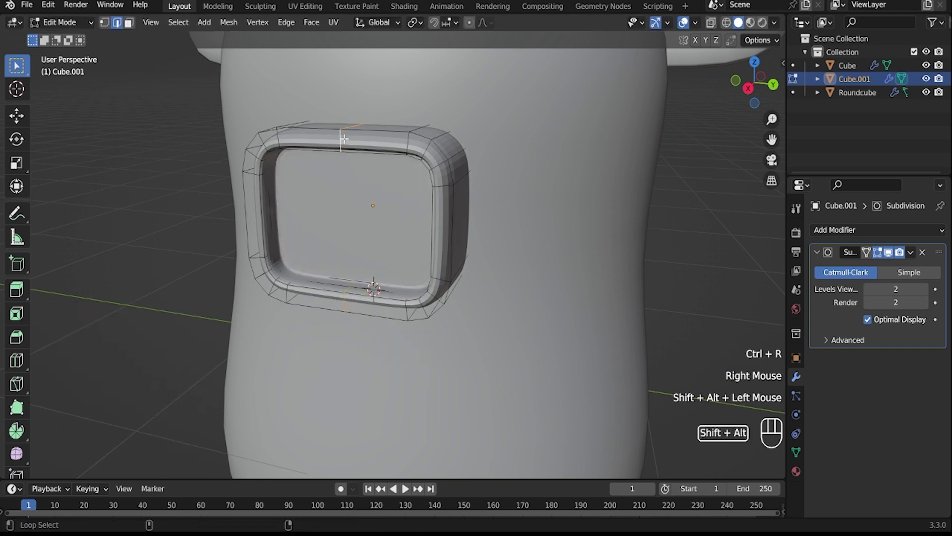
key(g)
key(z)
right_click(373, 210)
key(o)
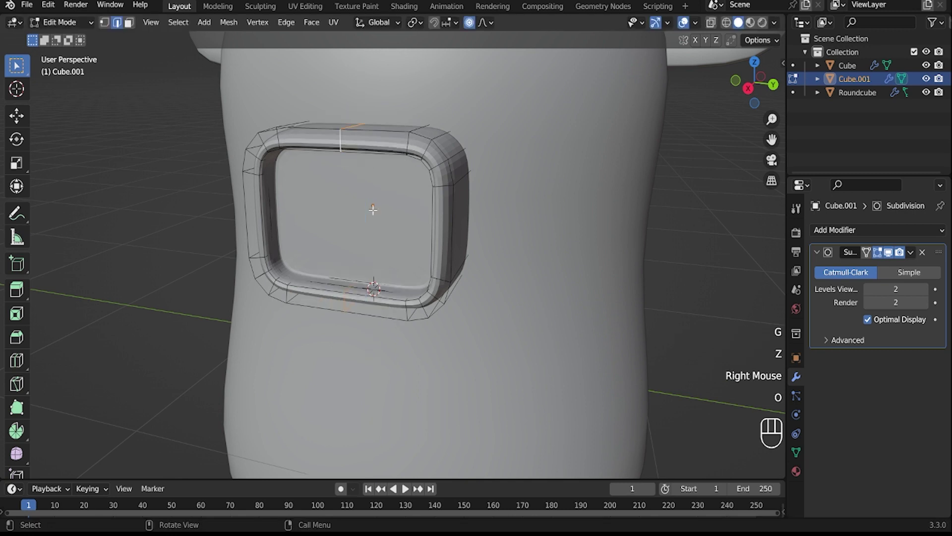
key(g)
key(z)
scroll(373, 207, up, 8)
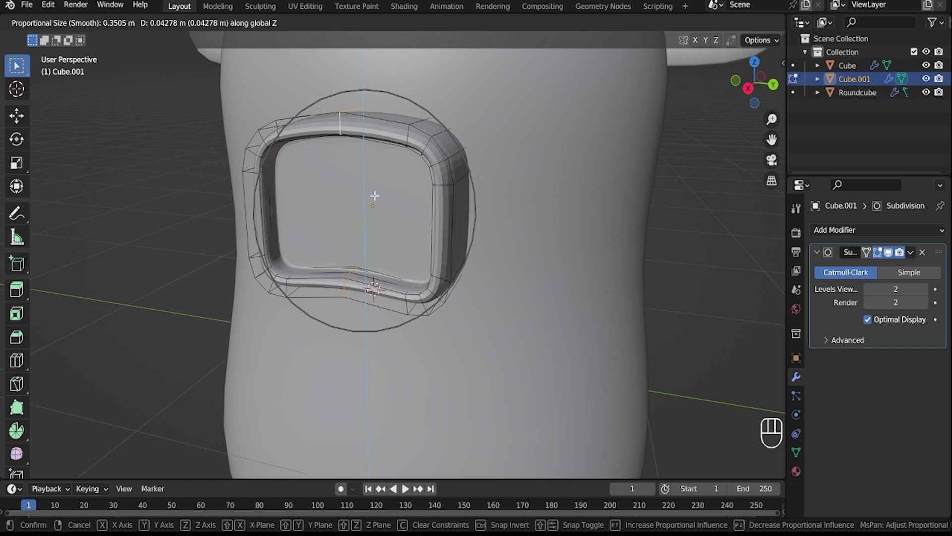
click(374, 196)
Step: Select the recess face and apply the Subdivision modifier of the front piece
scroll(375, 199, down, 2)
key(Tab)
key(Tab)
key(3)
click(374, 230)
key(Tab)
click(906, 253)
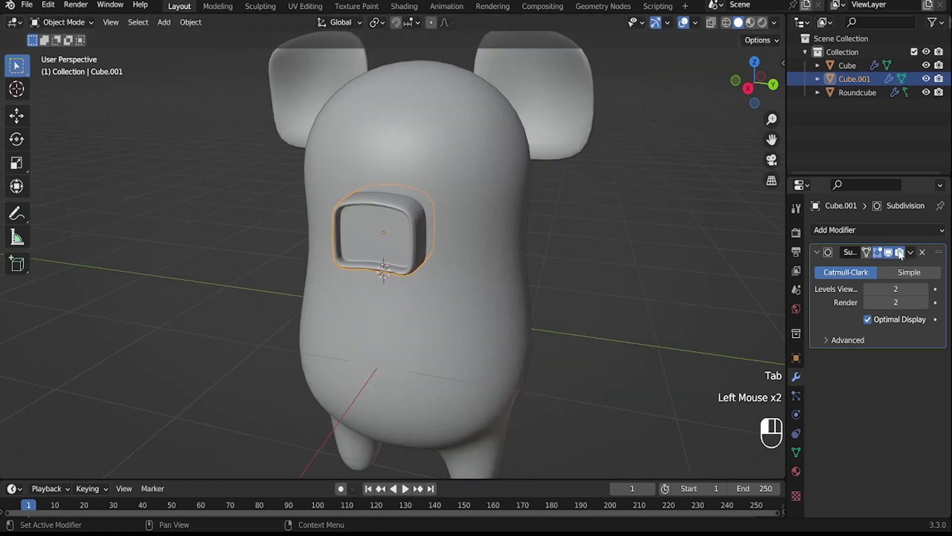
click(873, 262)
scroll(359, 243, up, 2)
key(x)
click(377, 218)
key(ctrl+z)
Step: Dissolve the selected faces inside the recess and the leftover ring of vertices around them
key(x)
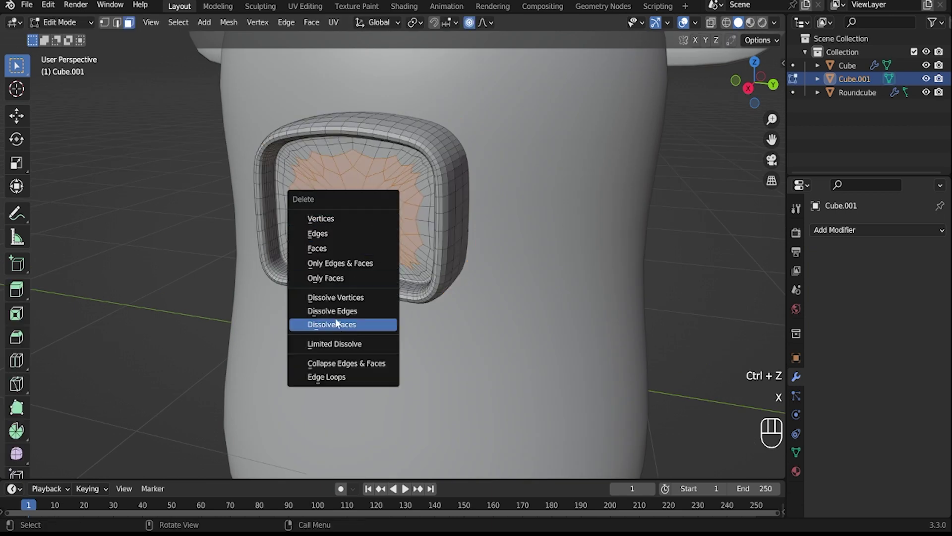
click(333, 324)
key(1)
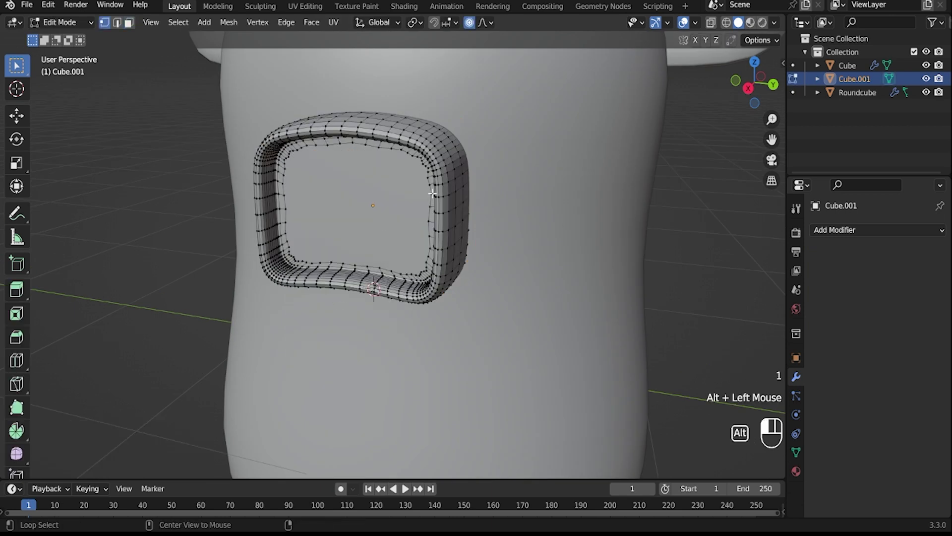
key(x)
click(429, 192)
middle_drag(431, 204, 451, 266)
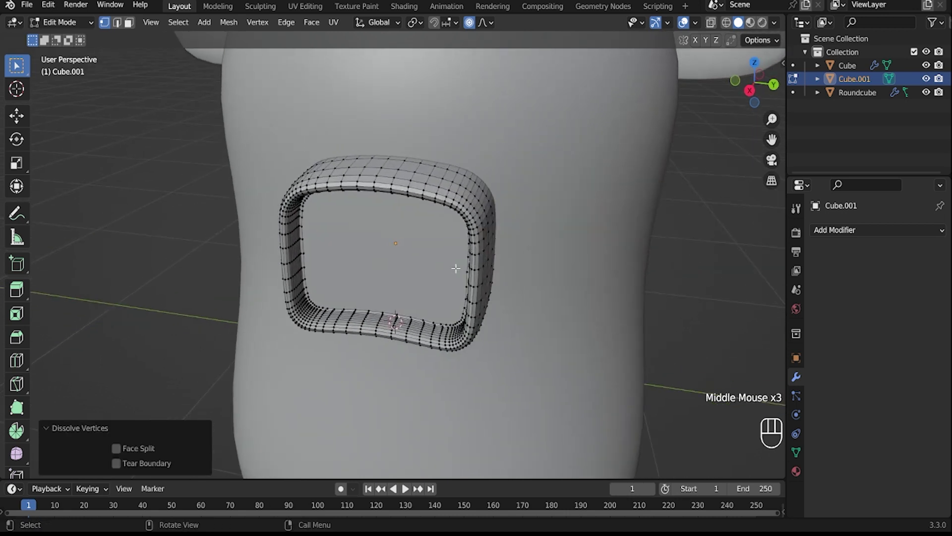
Step: Snap the 3D cursor to the recess's back face
key(Tab)
key(Tab)
key(3)
click(408, 265)
key(shift+s)
click(404, 337)
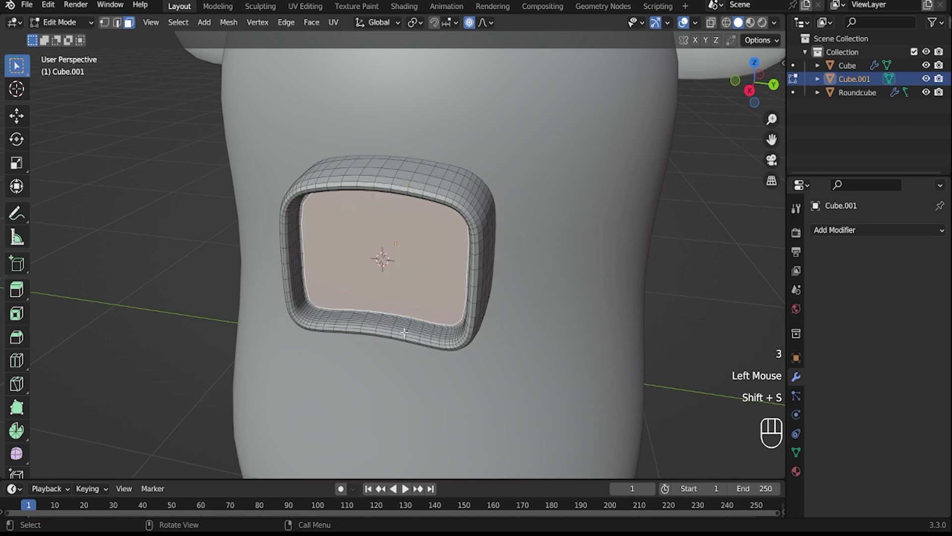
Step: Return to object mode and apply smooth shading to the recessed front piece
key(Tab)
scroll(635, 278, down, 5)
right_click(411, 237)
click(411, 237)
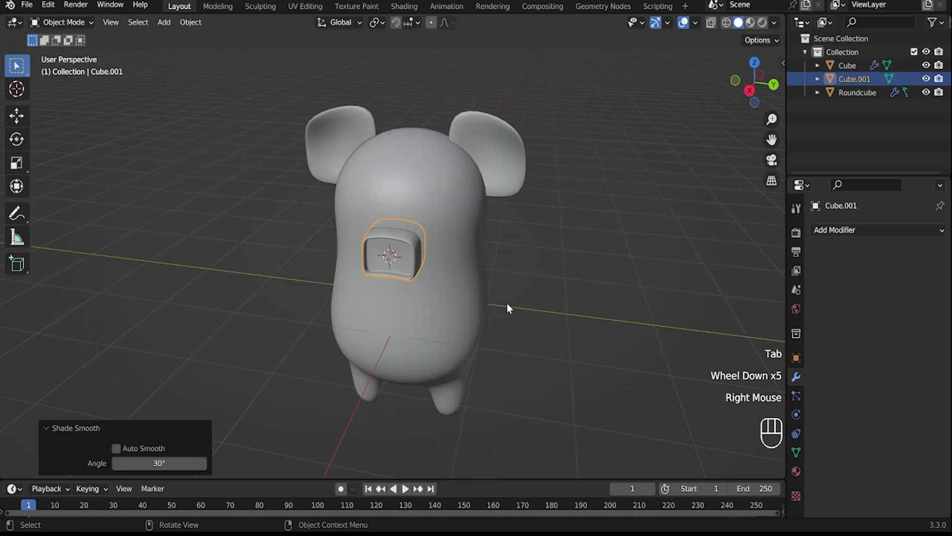
Step: Enable Auto Smooth at 30° in the normals settings of the recessed front piece
click(797, 471)
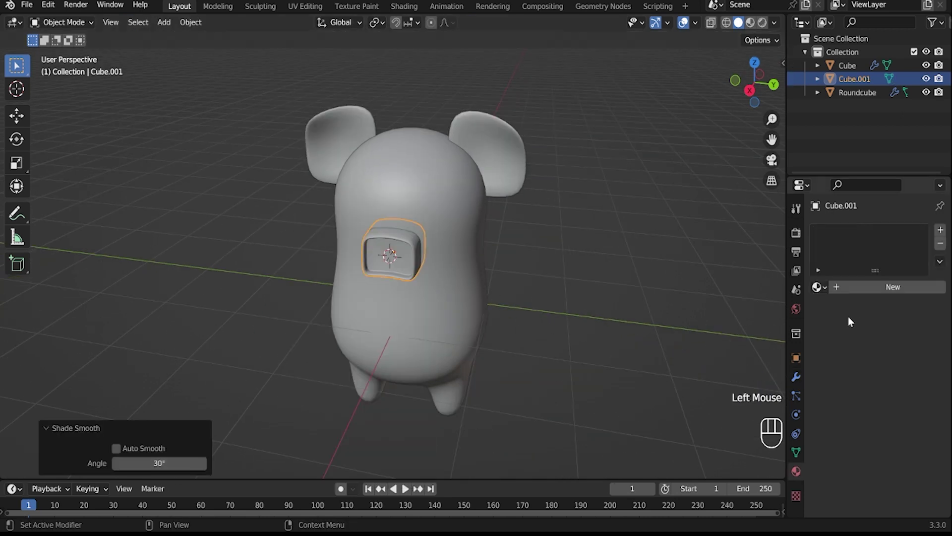
click(796, 433)
click(796, 451)
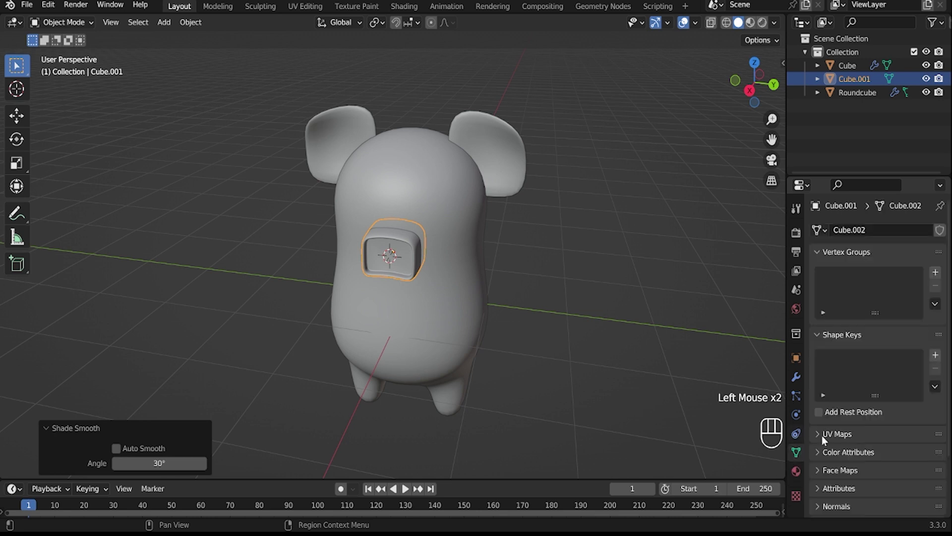
scroll(823, 436, down, 2)
click(829, 451)
click(868, 473)
Step: Add a cylinder mesh at the 3D cursor and rotate it 90° about the Y axis
scroll(539, 370, up, 3)
key(shift+a)
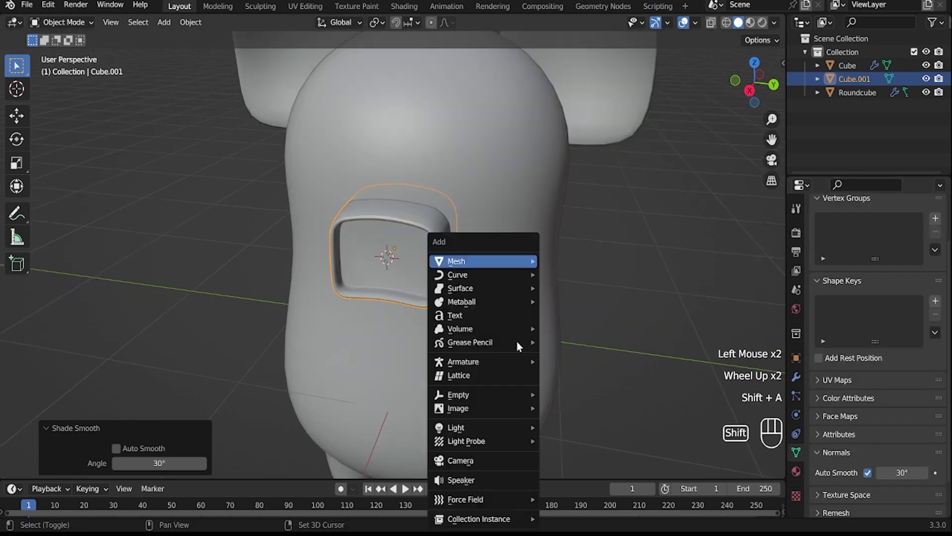
mouse_move(501, 261)
click(573, 328)
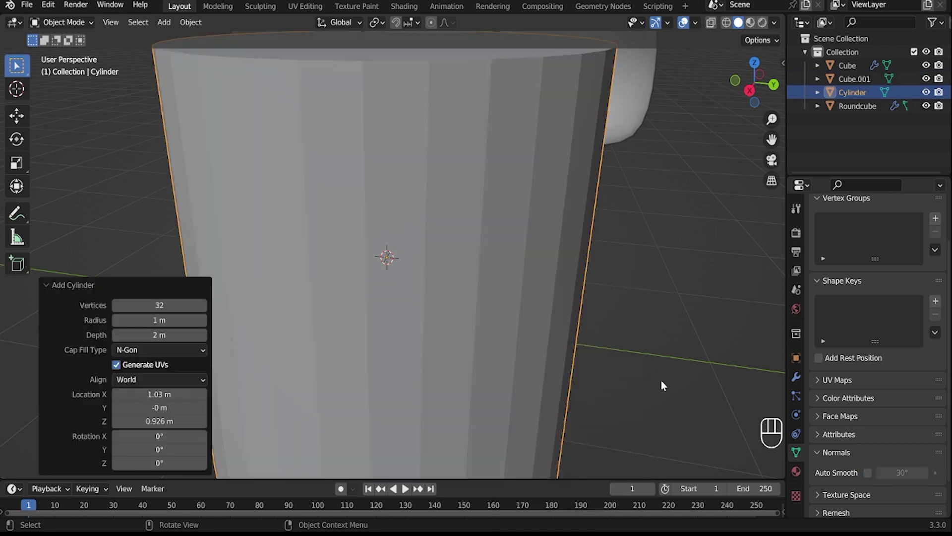
key(r)
key(y)
key(9)
key(0)
key(Return)
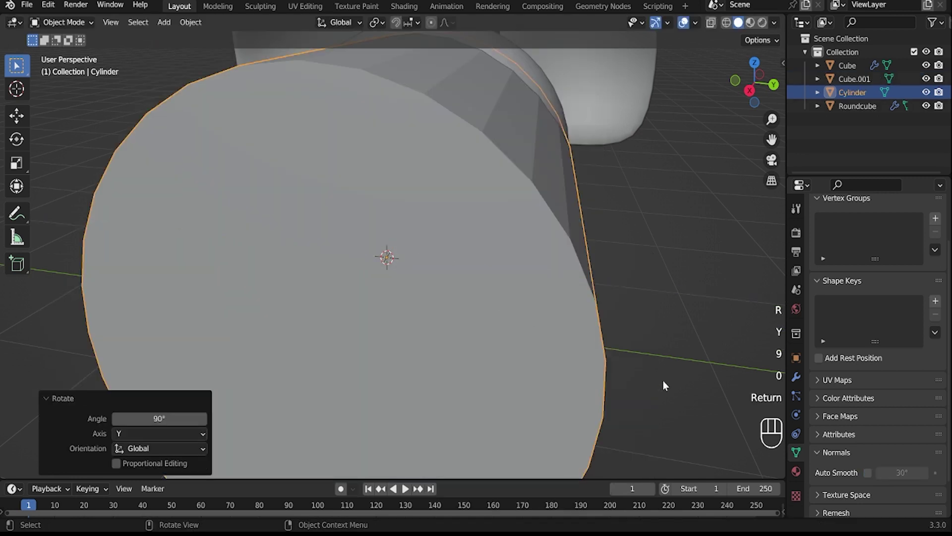
Step: Scale the cylinder down to about 0.063 and stretch it along Z into a nostril-sized oval
scroll(663, 380, down, 3)
key(s)
click(397, 272)
scroll(426, 258, up, 2)
middle_drag(436, 256, 590, 282)
key(s)
key(z)
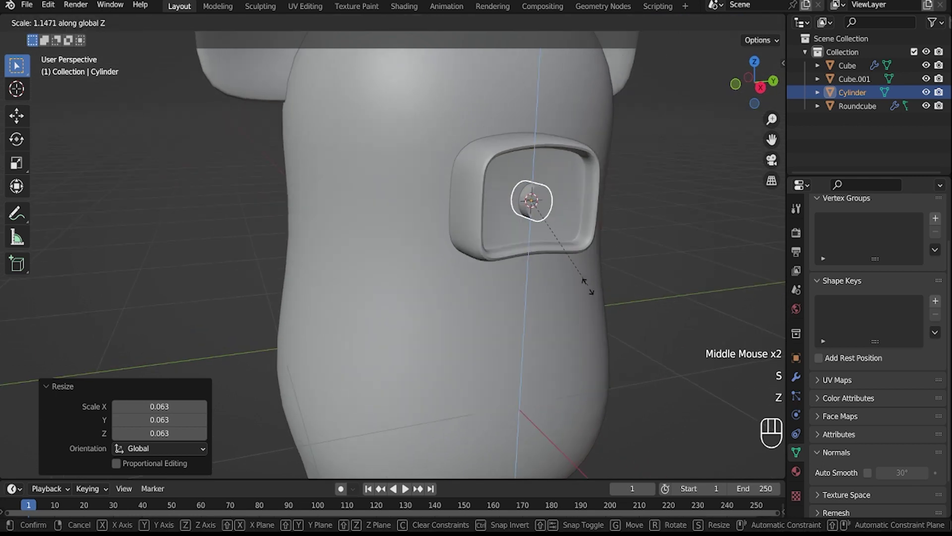
click(589, 324)
Step: Move the cylinder about 0.097 m along Y to one side of the recess and about 0.032 m forward along X
middle_drag(590, 320, 486, 295)
key(g)
key(x)
key(y)
click(578, 324)
scroll(486, 294, up, 1)
scroll(486, 295, up, 1)
key(g)
key(x)
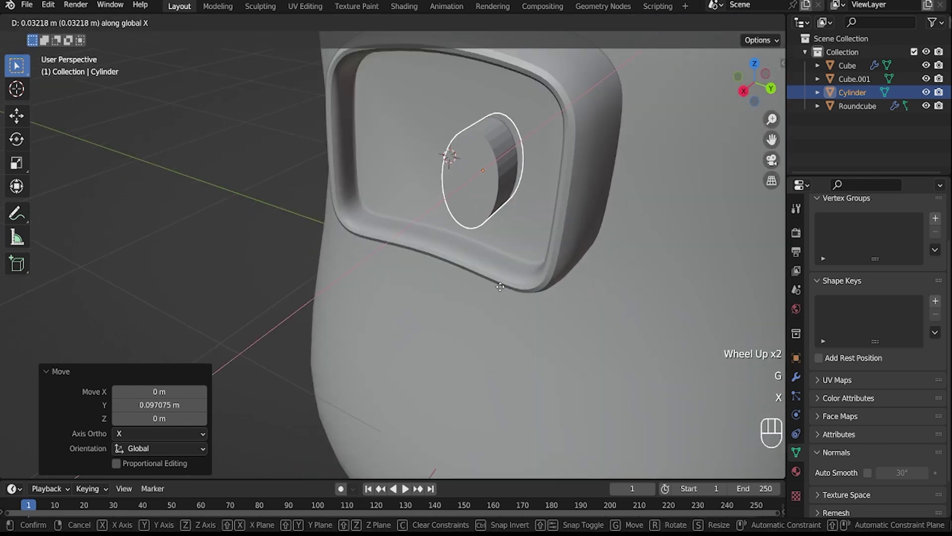
click(500, 286)
Step: Add a Mirror modifier to the cylinder, using the front piece Cube.001 as mirror object and only the Y axis
click(796, 376)
click(872, 225)
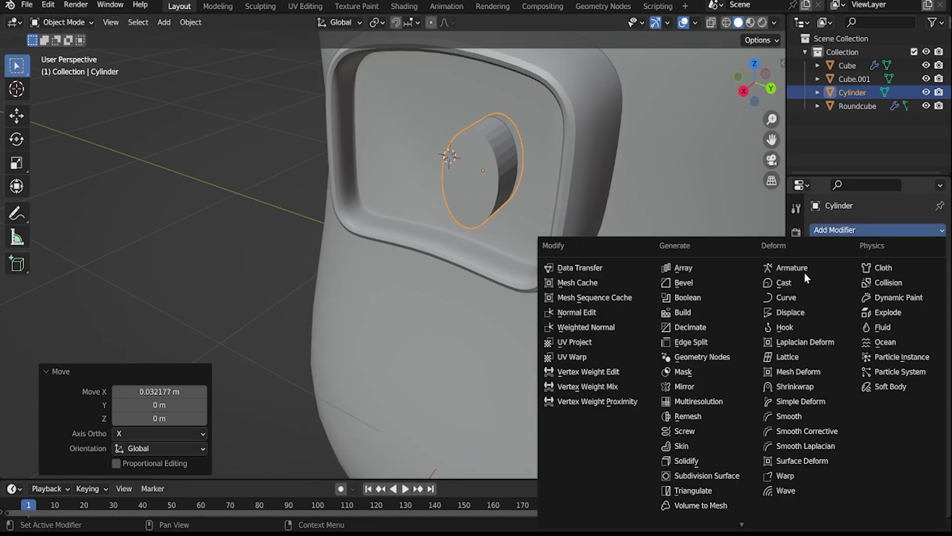
click(690, 386)
click(929, 323)
click(491, 141)
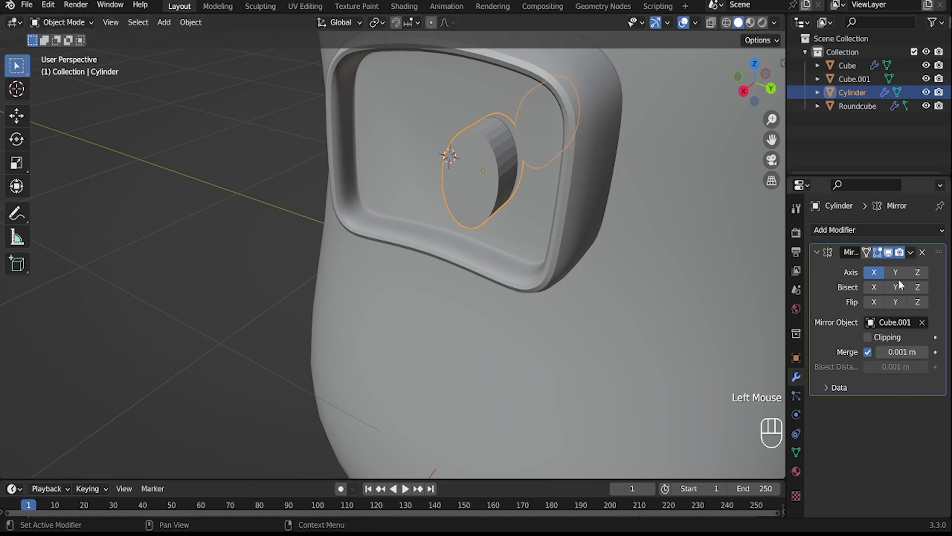
click(889, 273)
Step: Move the mirrored cylinders slightly farther apart, about 0.015 m along Y
middle_drag(491, 208, 600, 248)
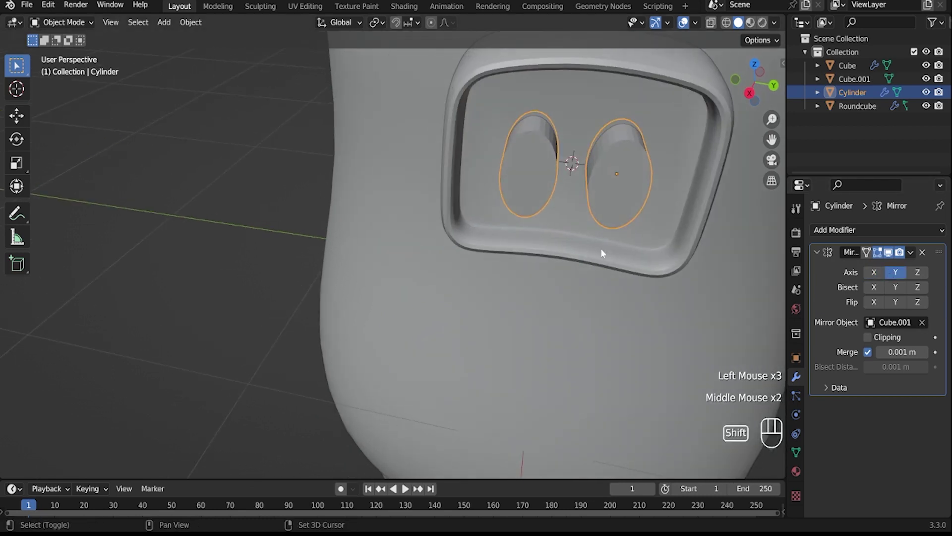
shift+middle_drag(680, 250, 594, 250)
key(g)
key(y)
click(581, 213)
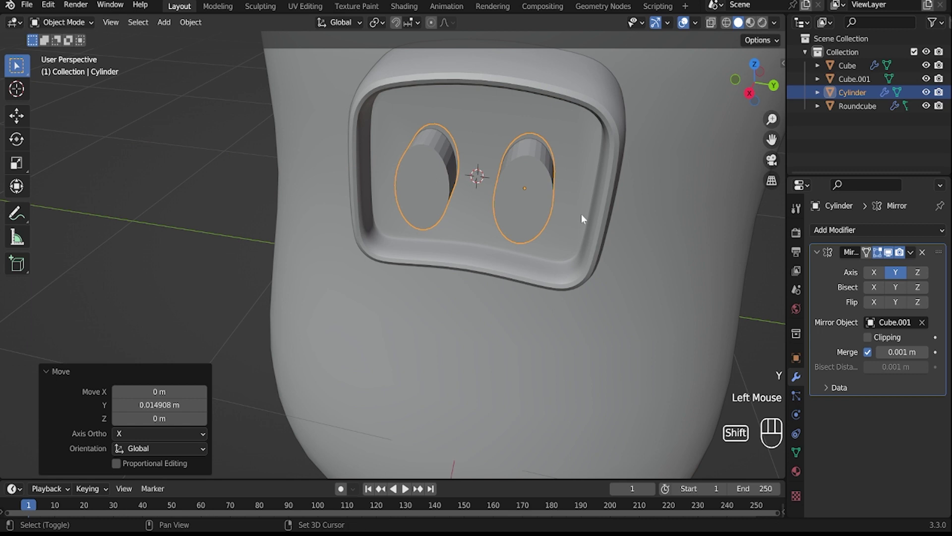
Step: Cut the mirrored cylinders out of the front piece with a Boolean to form two nostrils
shift+click(582, 209)
key(shift+ctrl+b)
click(535, 298)
Step: Move the nostril cutter about 0.018 m back along X, deeper into the front piece, and deselect it
middle_drag(535, 298, 407, 155)
click(353, 148)
click(354, 152)
click(358, 155)
click(357, 155)
key(g)
key(x)
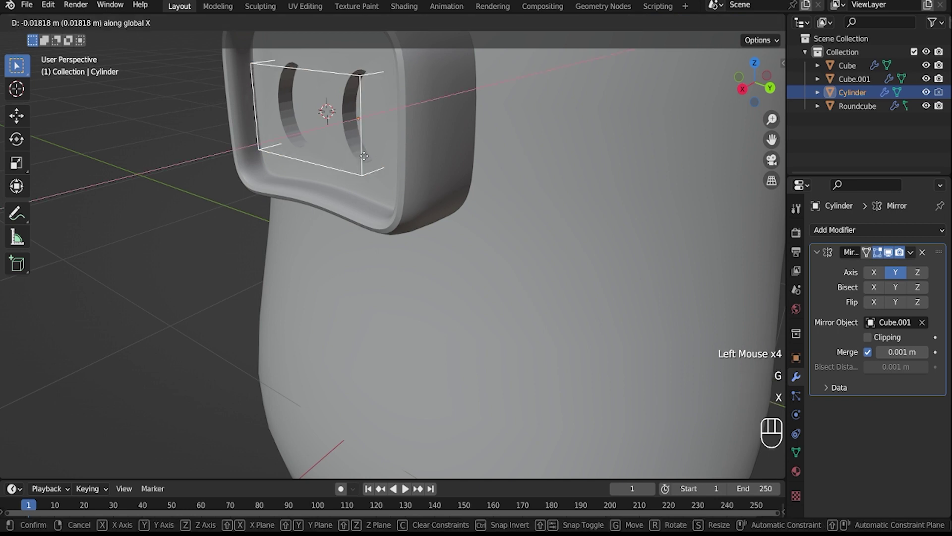
click(363, 158)
click(184, 253)
Step: Snap the 3D cursor to the world origin
scroll(183, 253, down, 1)
middle_drag(184, 253, 403, 321)
scroll(302, 274, down, 2)
key(shift+s)
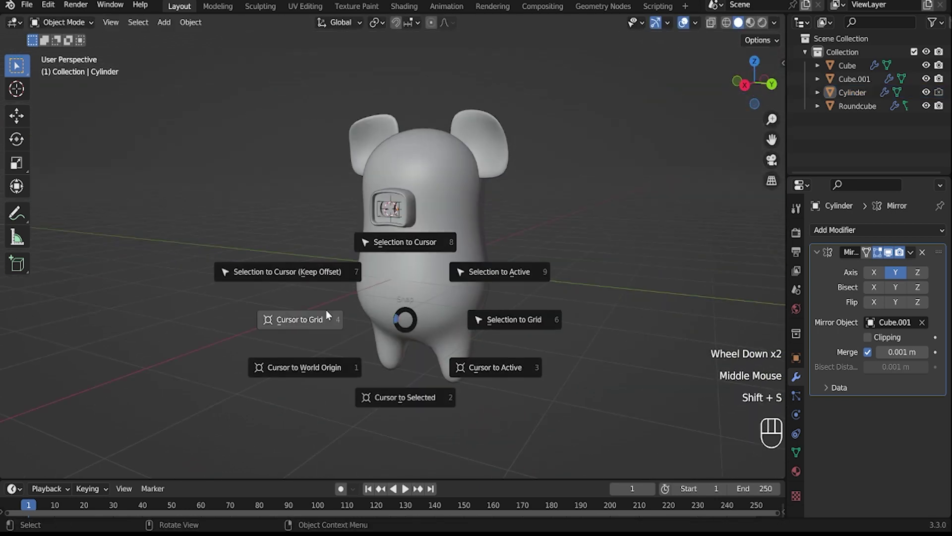
click(318, 379)
Step: Search for the spiral curve operator and add an Archemedian spiral at the world origin
middle_drag(318, 379, 484, 338)
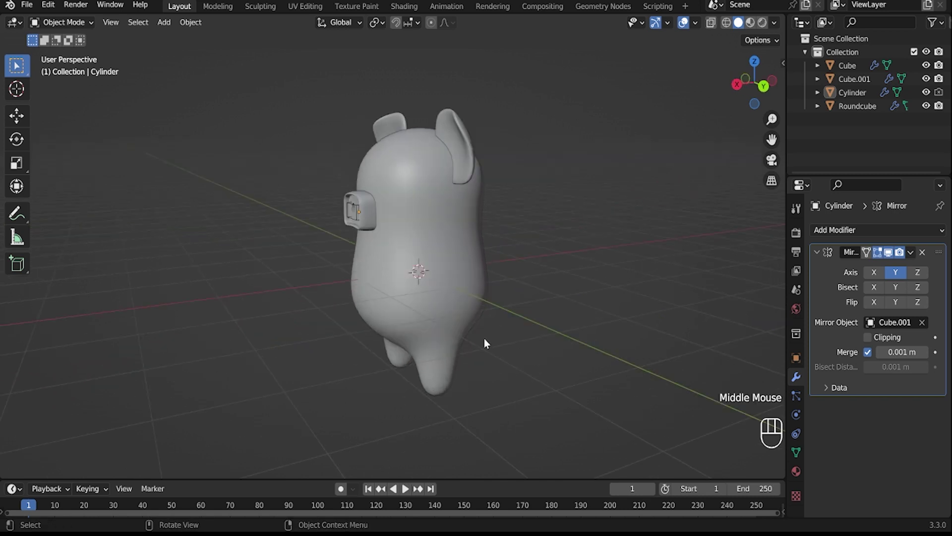
key(F3)
text(spira)
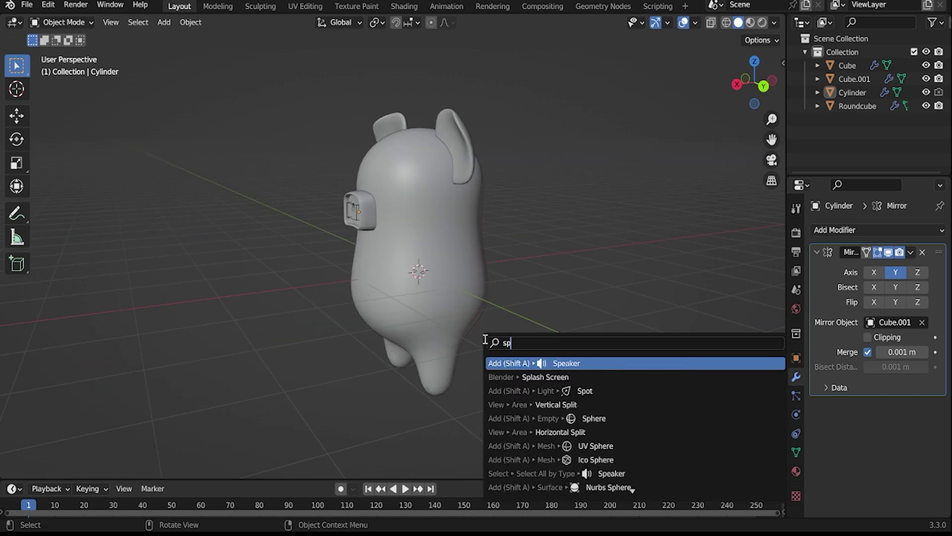
click(571, 391)
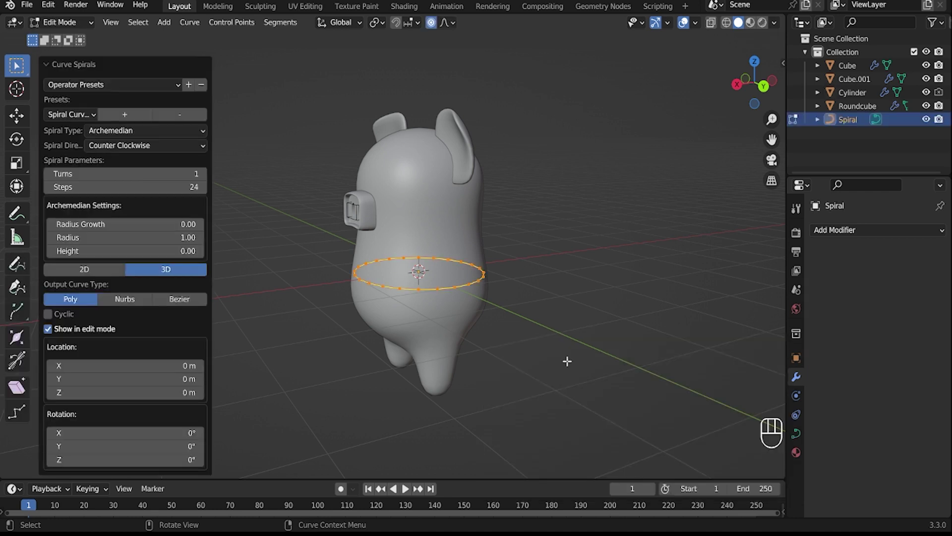
Step: Give the spiral some height so it rises as a coil and set it to 2 turns
click(201, 251)
click(200, 252)
click(201, 252)
click(200, 252)
click(200, 252)
click(200, 252)
click(200, 252)
mouse_move(200, 252)
mouse_down()
mouse_move(218, 260)
mouse_move(203, 259)
mouse_up()
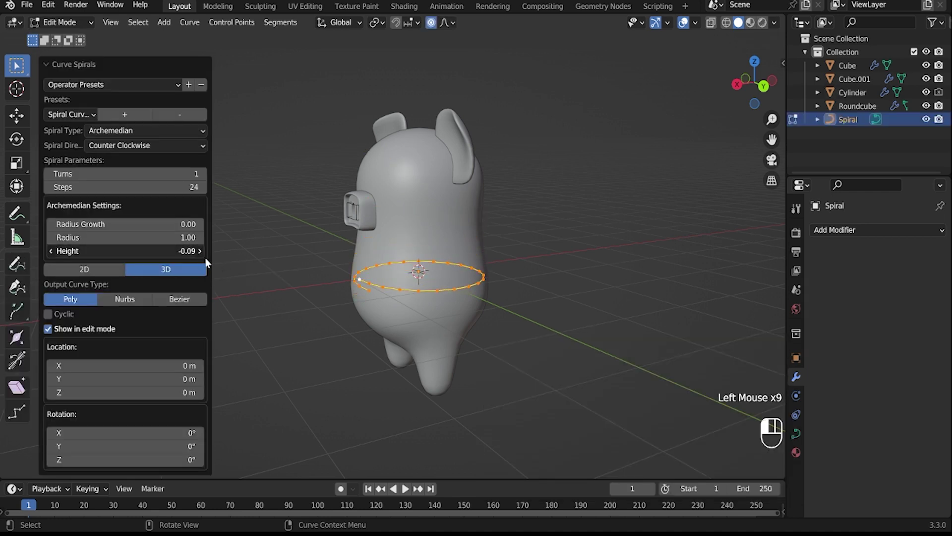
click(201, 174)
Step: Turn off proportional editing and scale the spiral down to tail size, with a last scaling of 0.740
middle_drag(288, 234, 444, 304)
key(s)
right_click(612, 397)
key(o)
key(s)
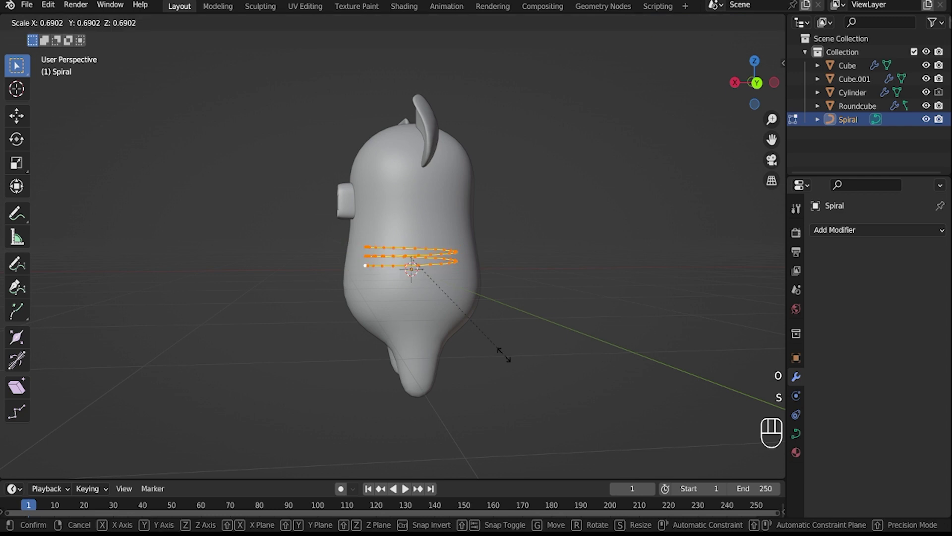
click(437, 315)
click(757, 82)
key(s)
click(571, 349)
Step: Rotate the spiral 90° about the Y axis so the coil runs front to back
key(r)
key(9)
key(0)
key(y)
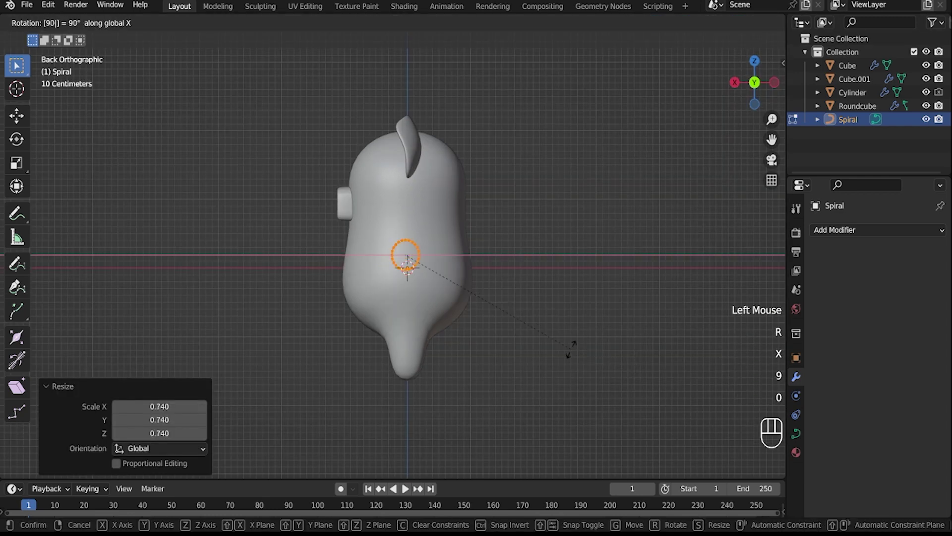
key(Return)
Step: Stretch the spiral along X by a factor of about 2.28
scroll(569, 349, up, 2)
scroll(574, 345, up, 1)
key(s)
key(x)
click(2, 381)
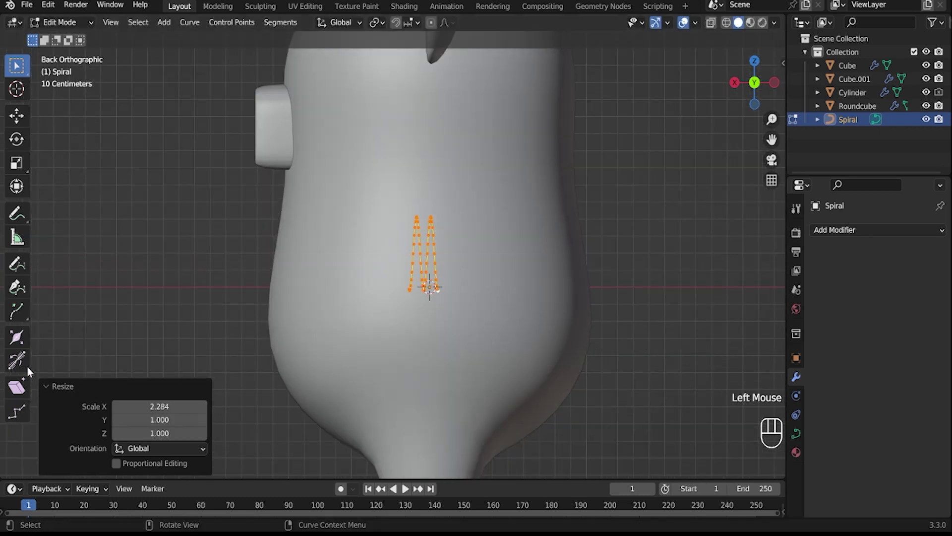
Step: Move the spiral along X to just behind the body and lower it about 0.25 m along Z
key(g)
key(x)
click(640, 378)
key(g)
key(z)
click(642, 378)
Step: Stretch the spiral further along X and shift it about 0.05 m backward against the rear of the body
shift+middle_drag(642, 379, 530, 346)
scroll(585, 362, up, 2)
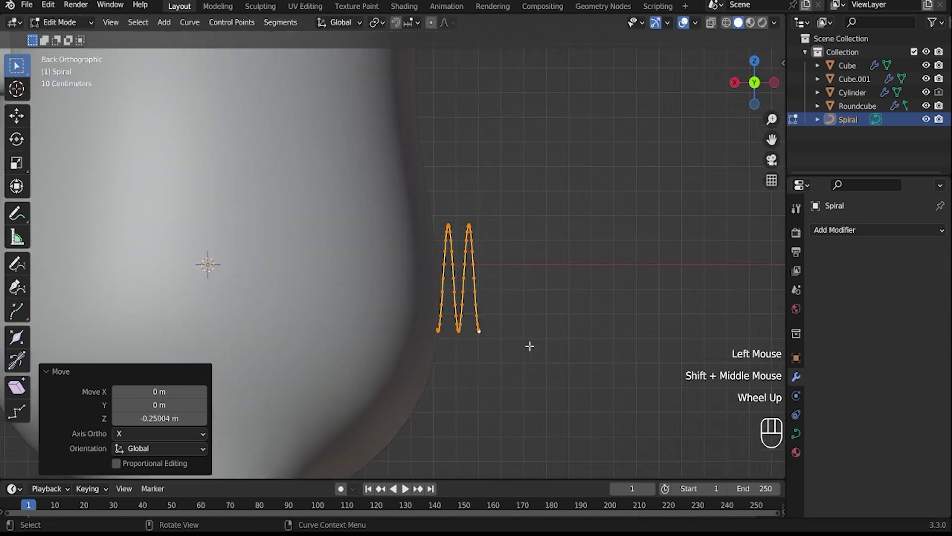
key(s)
key(x)
click(679, 394)
key(g)
key(x)
click(690, 398)
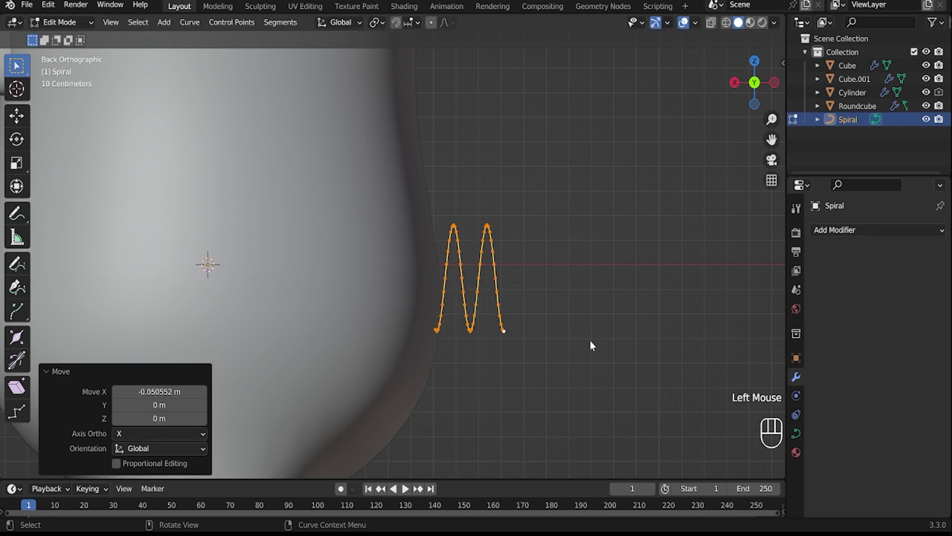
Step: Return to object mode and apply the scale of the spiral
key(Tab)
key(ctrl+a)
click(501, 310)
middle_drag(500, 310, 519, 342)
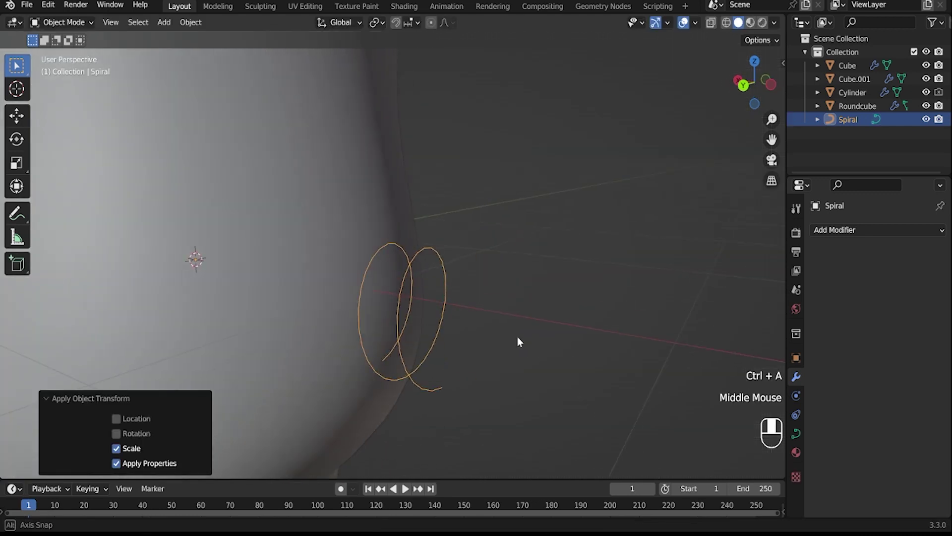
scroll(516, 338, down, 2)
key(Tab)
key(Tab)
Step: Thicken the spiral into a tube with a round bevel depth of 0.02 m
click(796, 433)
scroll(864, 427, down, 4)
click(839, 354)
scroll(843, 436, down, 7)
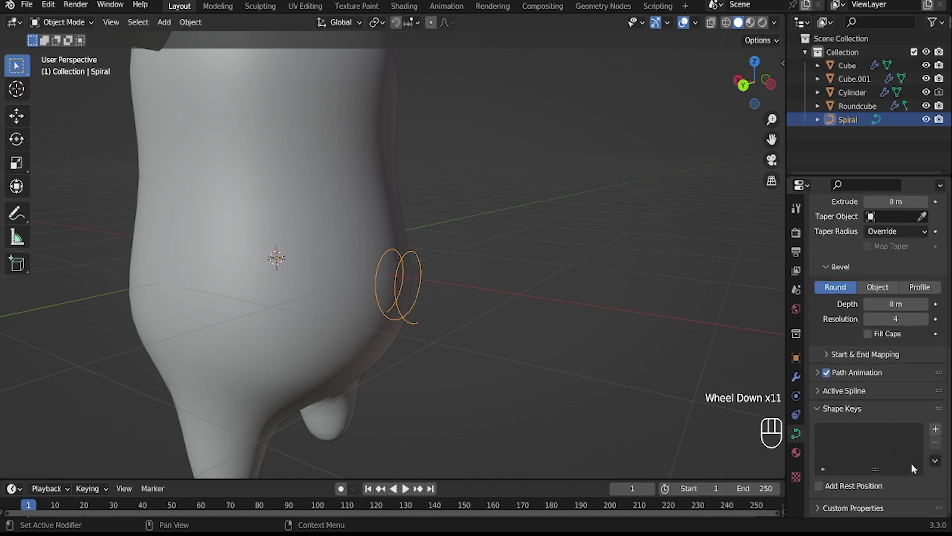
click(924, 304)
click(925, 304)
scroll(474, 350, up, 3)
Step: Taper the tail's free end by shrinking the radius of its end point with proportional editing, and return to object mode
shift+middle_drag(550, 476, 382, 314)
click(544, 334)
click(382, 313)
key(Tab)
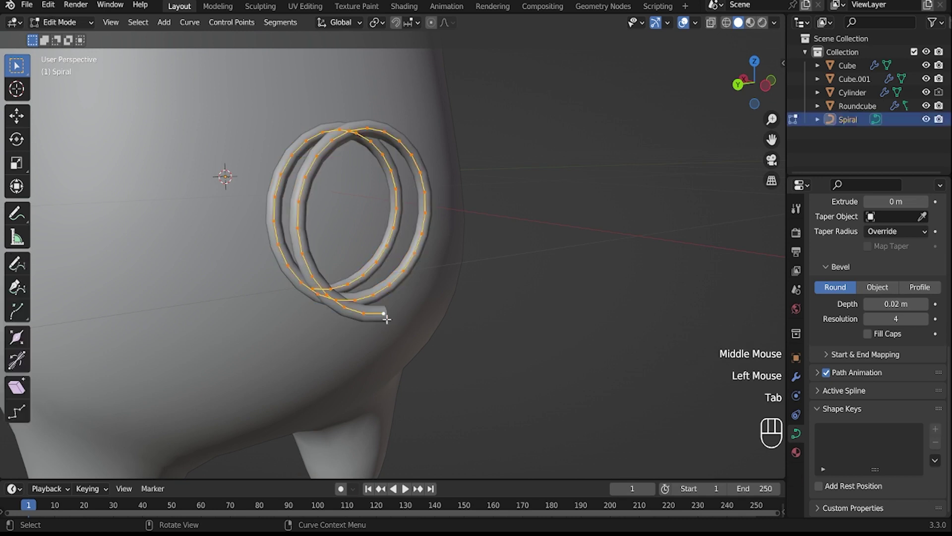
key(alt+s)
right_click(422, 320)
click(384, 315)
key(alt+s)
right_click(444, 358)
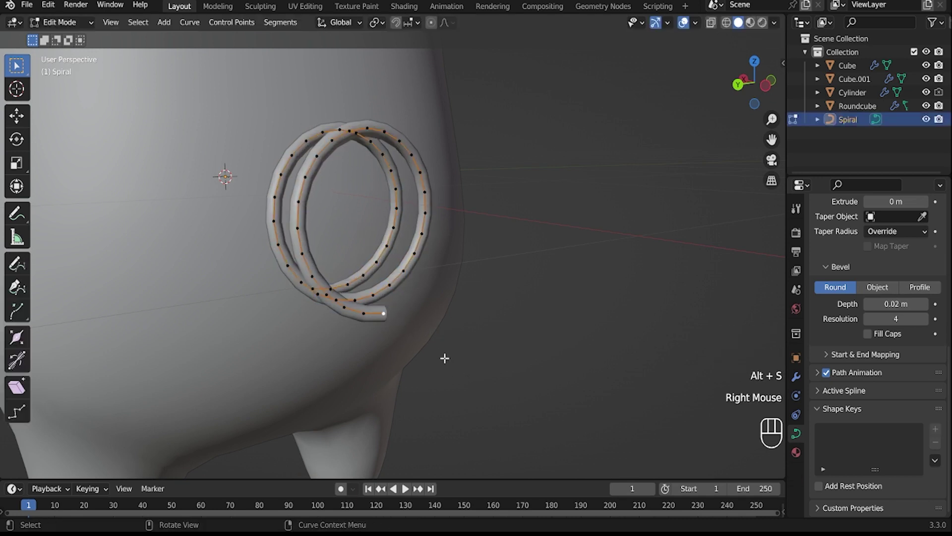
key(alt+s)
scroll(404, 329, up, 5)
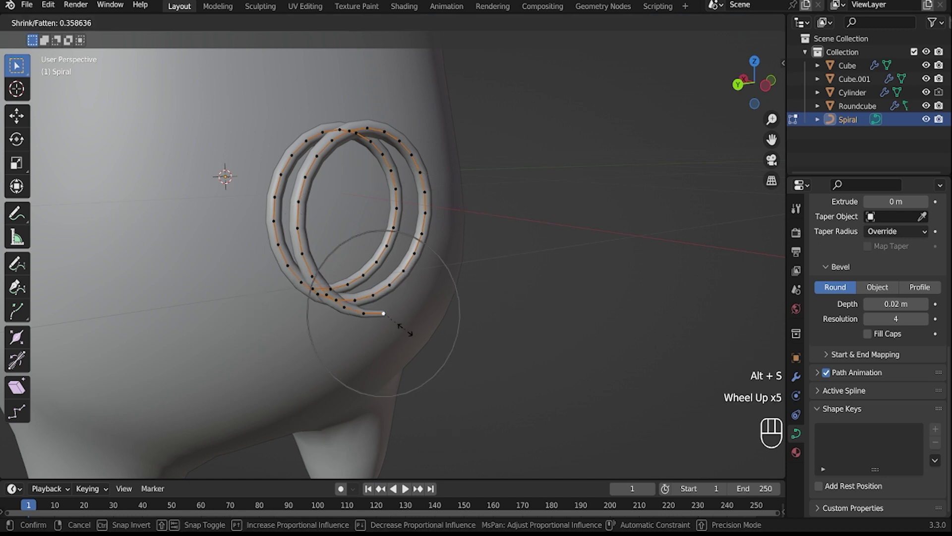
click(384, 314)
key(Tab)
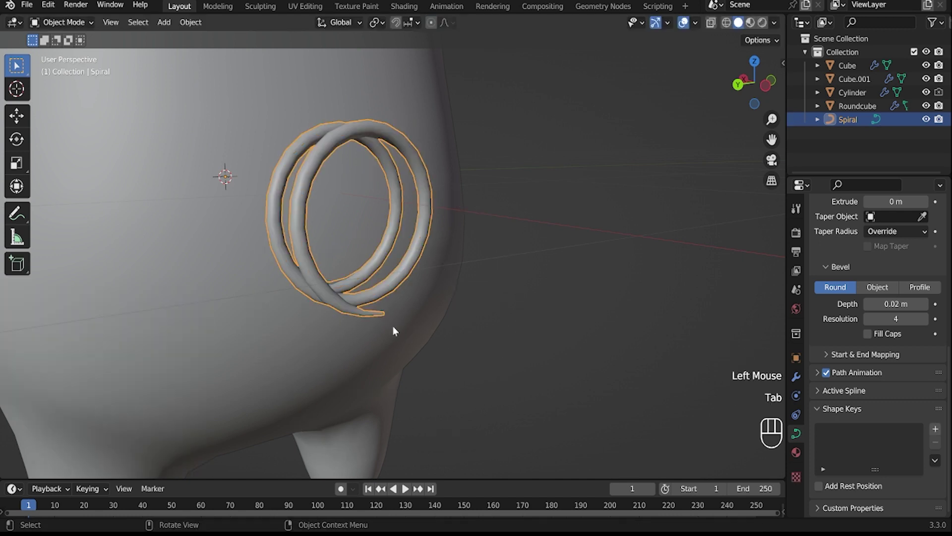
Step: Examine the curled tail from several angles and the face from the right orthographic view
middle_drag(393, 326, 436, 343)
scroll(436, 344, down, 2)
click(478, 371)
middle_drag(478, 371, 519, 383)
scroll(472, 374, down, 4)
middle_drag(430, 365, 446, 241)
click(732, 89)
scroll(436, 149, up, 2)
shift+middle_drag(444, 144, 432, 262)
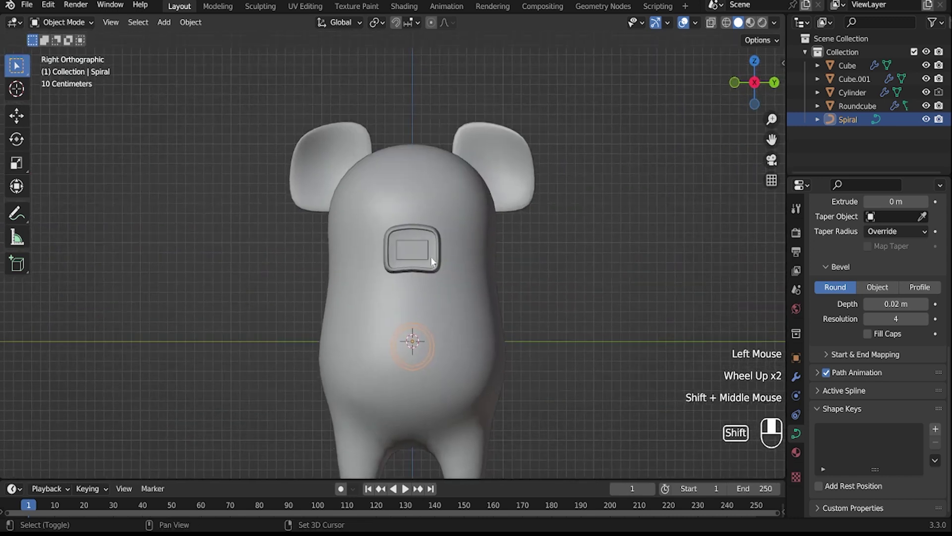
Step: Snap the 3D cursor to the body's centre edge just above the front piece
click(410, 216)
key(Tab)
click(421, 211)
key(2)
click(421, 211)
key(shift+s)
click(428, 363)
key(Tab)
Step: Add a UV sphere at the 3D cursor and scale it down to about 0.15
key(shift+a)
mouse_move(426, 254)
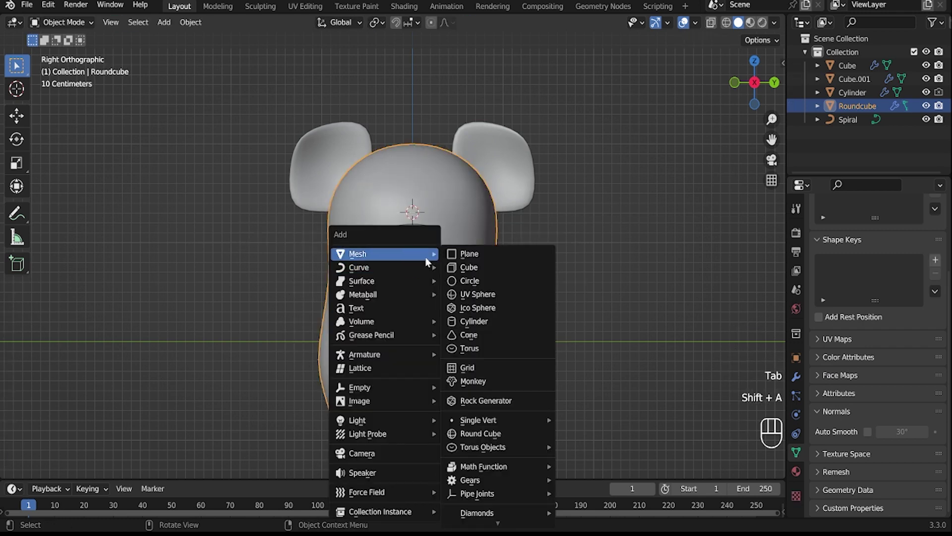
click(477, 294)
key(s)
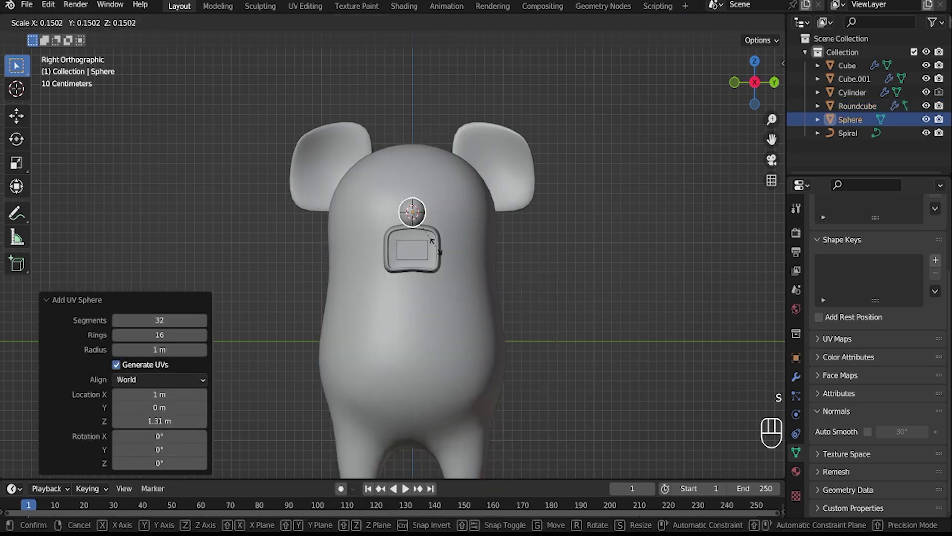
click(436, 245)
Step: Move the sphere about 0.39 m along Y to one side of the face as an eye and scale it by 0.777
key(g)
click(468, 248)
key(s)
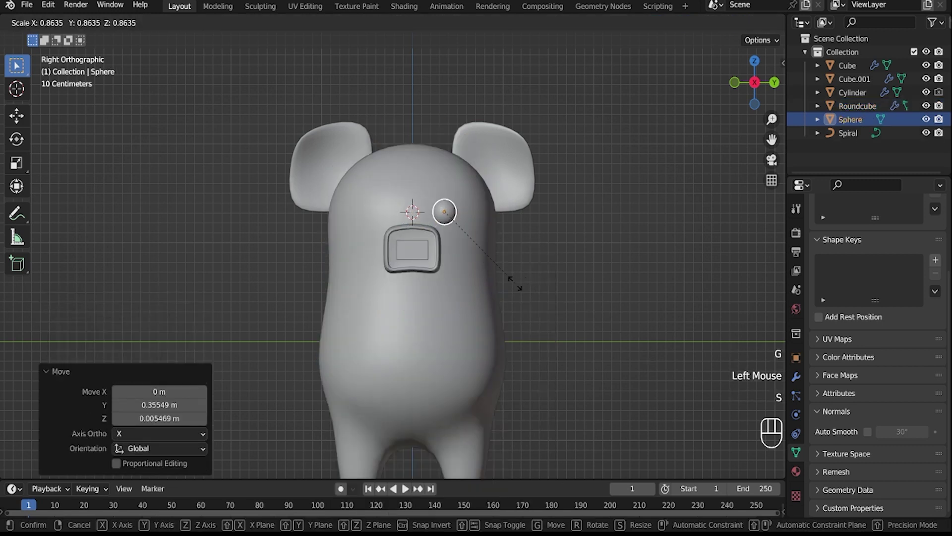
click(507, 276)
key(g)
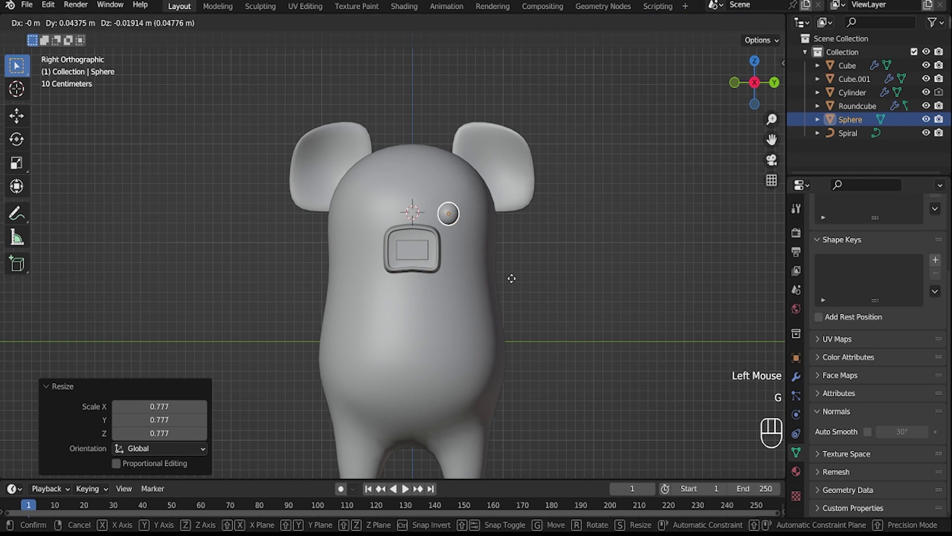
click(510, 277)
Step: Add a Mirror modifier to the eye sphere, using the body as the mirror object
click(796, 376)
click(859, 229)
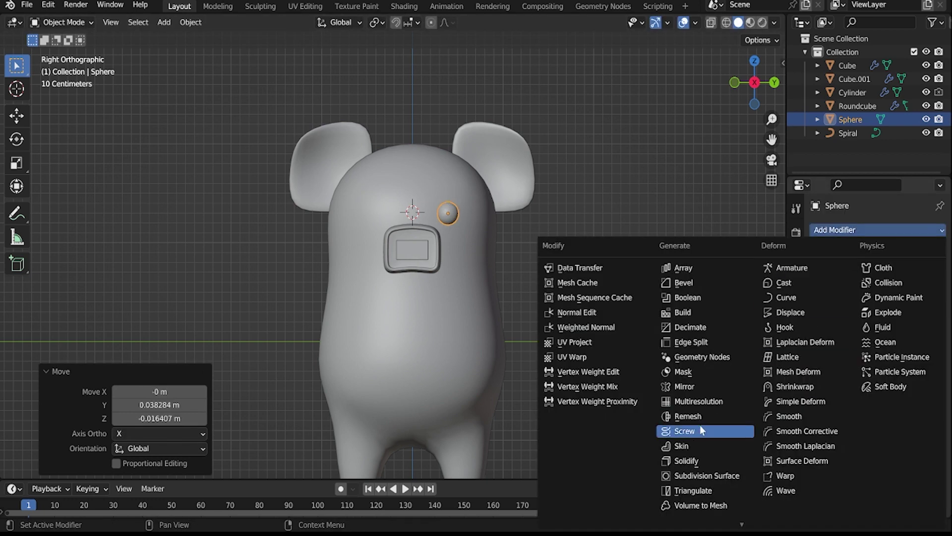
click(693, 388)
click(922, 322)
click(451, 329)
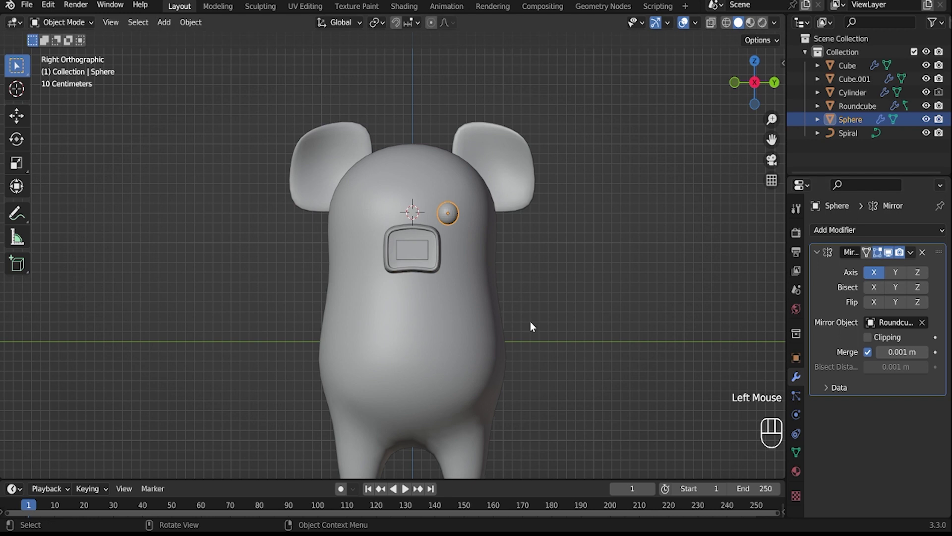
Step: Switch the eye's mirror axis to Y only and move the eyes about 0.19 m along X into the head
middle_drag(496, 288, 521, 226)
key(g)
key(x)
click(376, 311)
key(g)
key(x)
right_click(569, 278)
mouse_move(569, 278)
middle_down()
mouse_move(526, 296)
mouse_move(581, 291)
middle_up()
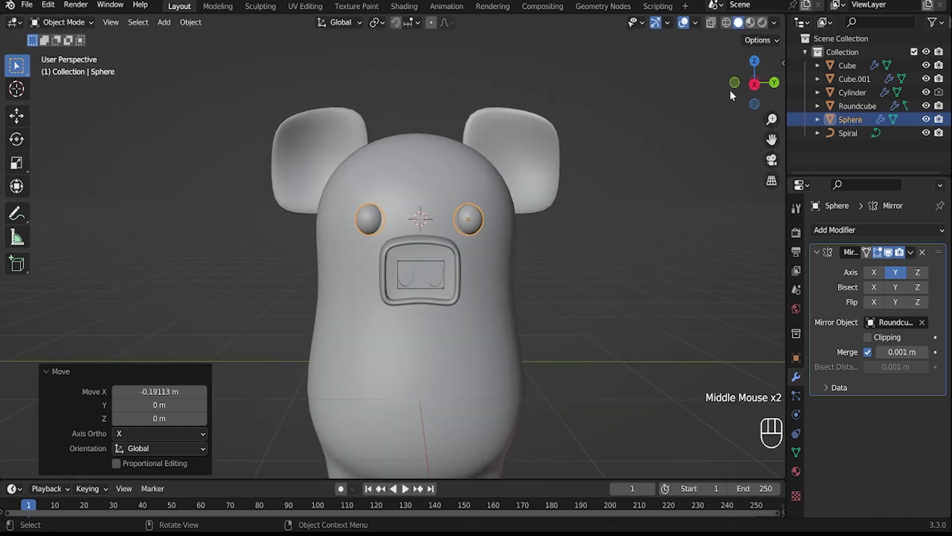
Step: Add a cube at the 3D cursor in the right orthographic view and scale it down to 0.067
click(759, 85)
click(754, 85)
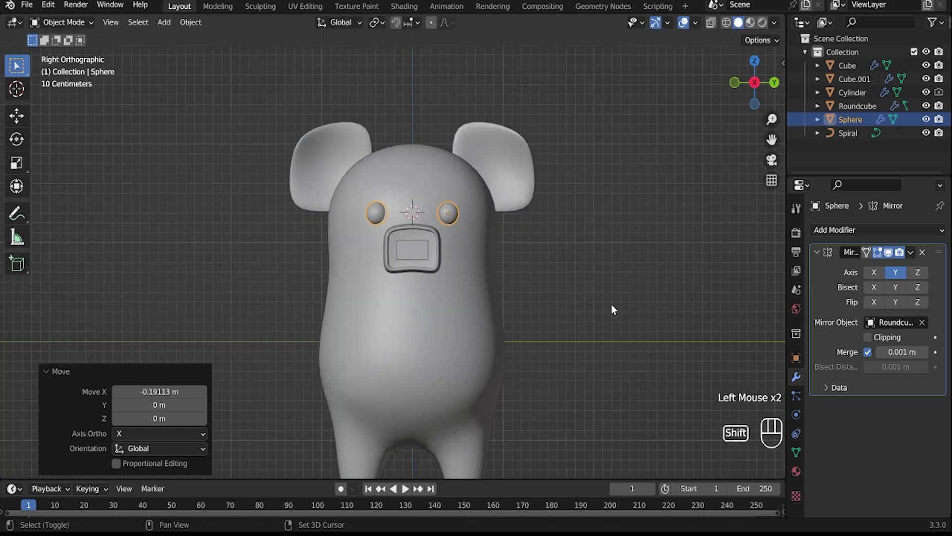
key(shift+a)
mouse_move(608, 257)
click(664, 272)
key(s)
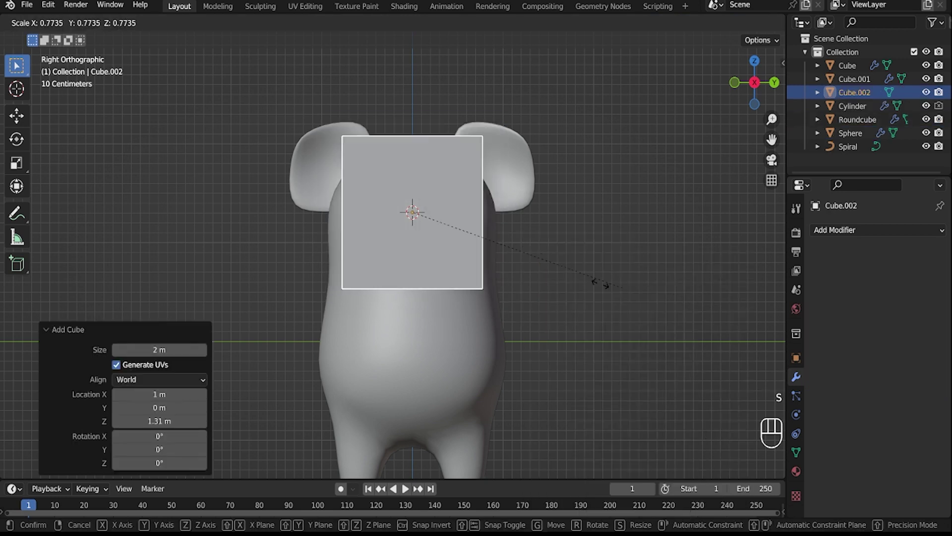
click(428, 224)
Step: Stretch the small cube about 2.5 times along Y and scale its other axes by 0.727 into a thin bar
key(s)
key(y)
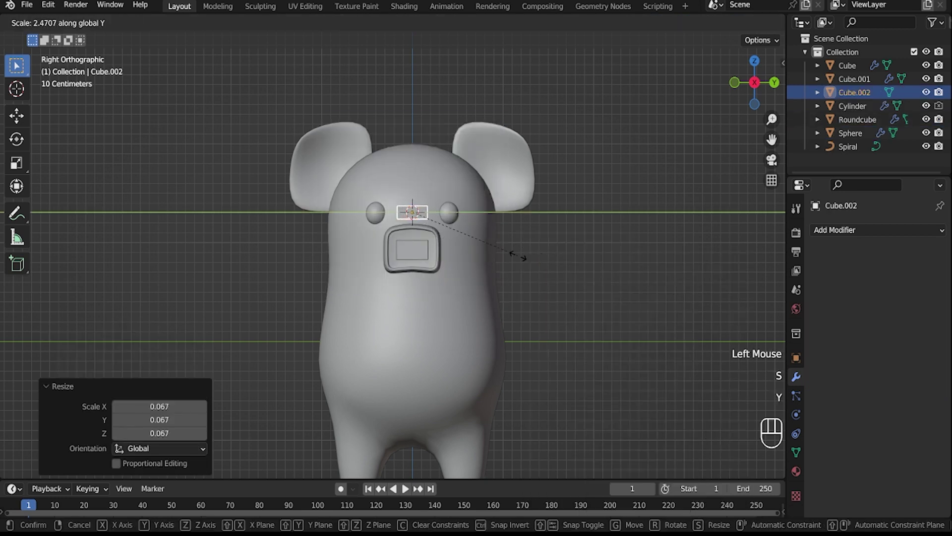
click(520, 256)
key(s)
key(shift+y)
click(538, 263)
middle_drag(538, 263, 525, 288)
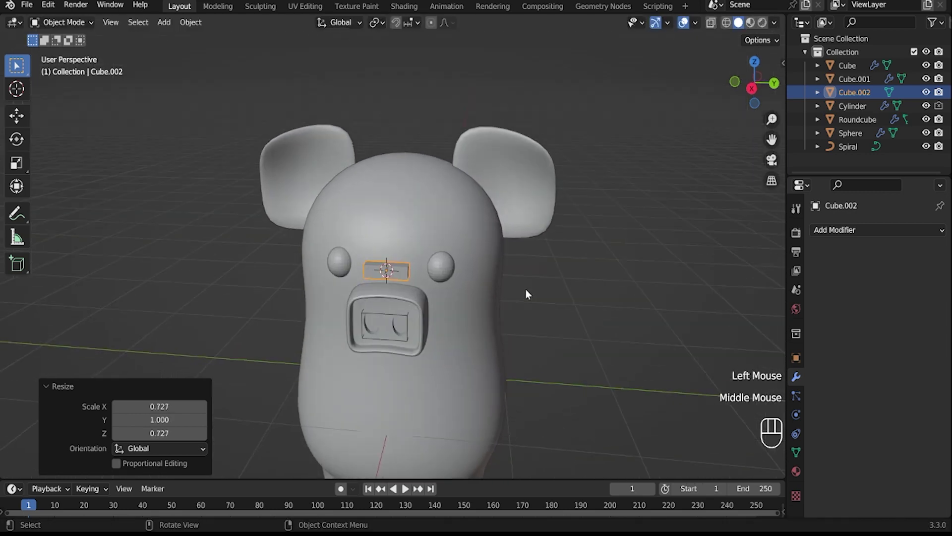
Step: Add a Subdivision Surface modifier to the bar and arch it by raising a centre loop cut along Z with proportional editing
click(742, 103)
click(829, 231)
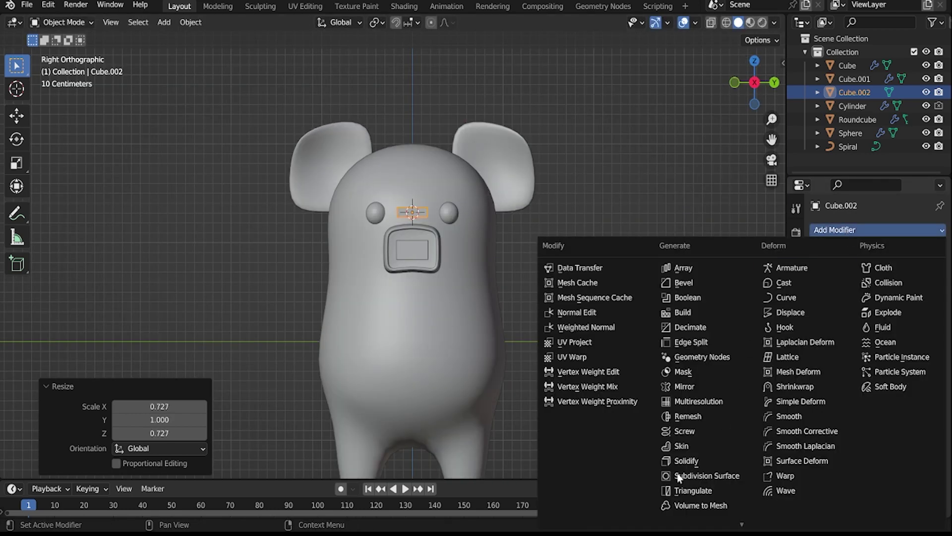
click(712, 478)
scroll(422, 208, up, 2)
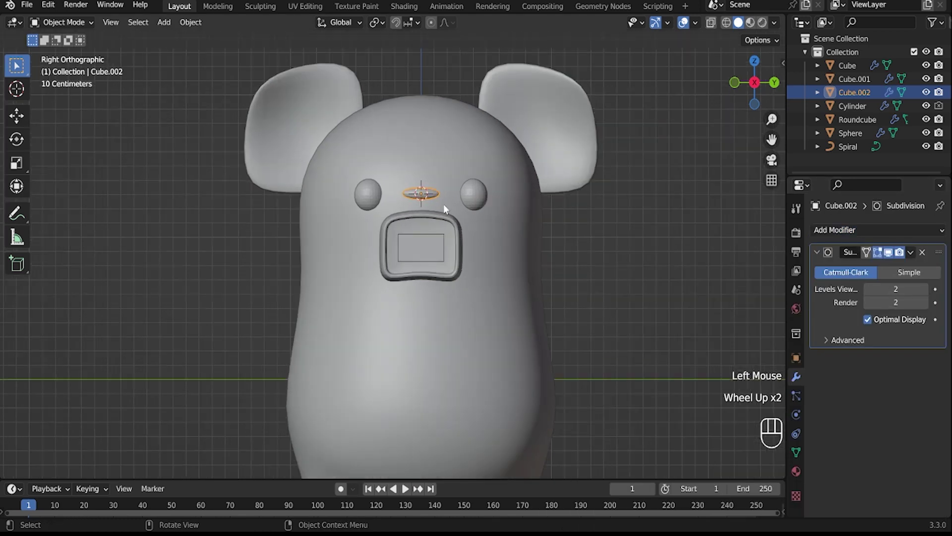
key(Tab)
key(ctrl+r)
right_click(427, 199)
key(g)
key(z)
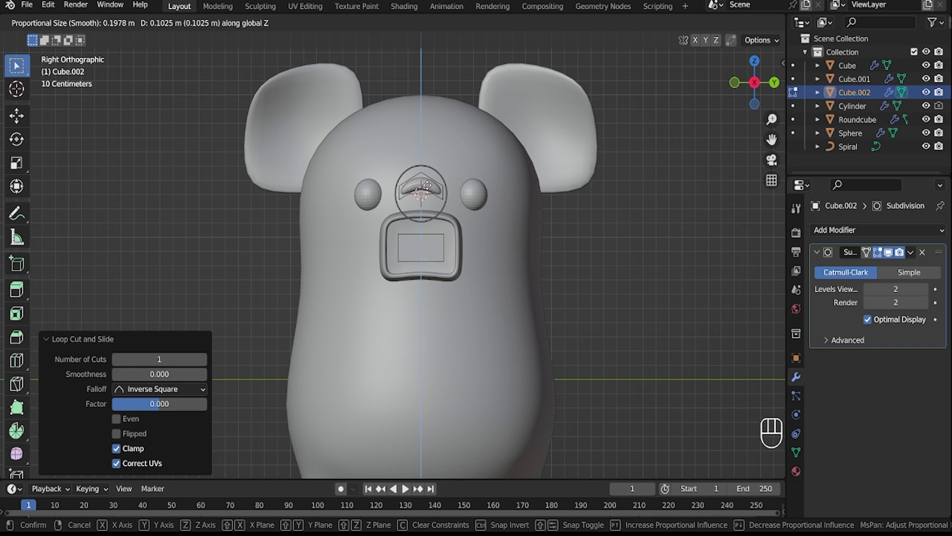
click(427, 185)
click(444, 189)
key(Tab)
Step: Place the arched bar above the eye on the unmirrored side as an eyebrow and rotate it -29.3° about X
key(g)
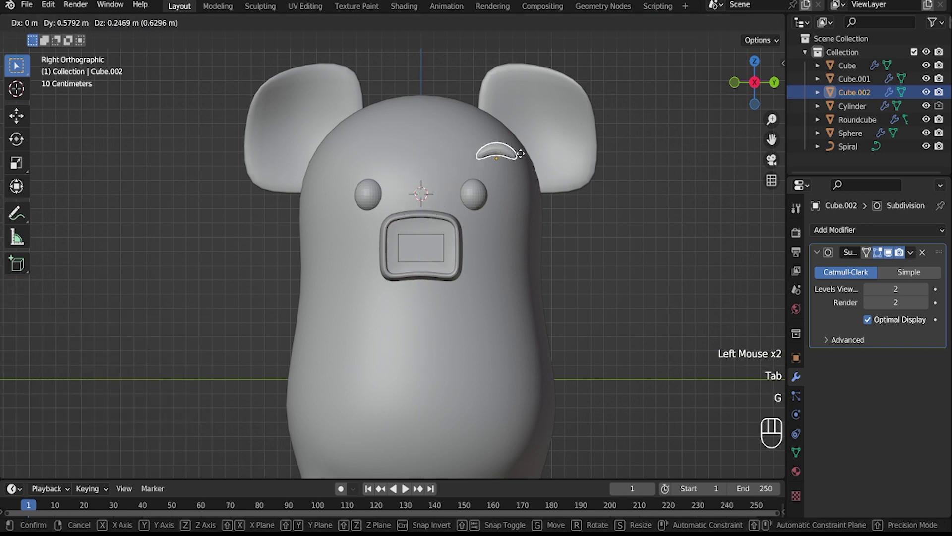
click(517, 146)
key(r)
key(y)
key(x)
click(592, 312)
Step: Move the eyebrow about -0.48 m along X so it sits in the forehead surface
middle_drag(591, 311, 374, 315)
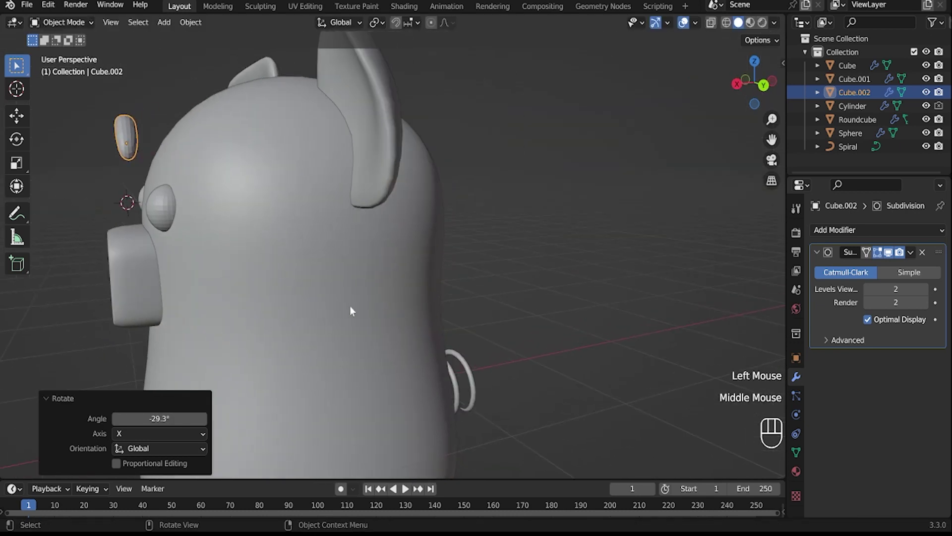
key(g)
key(x)
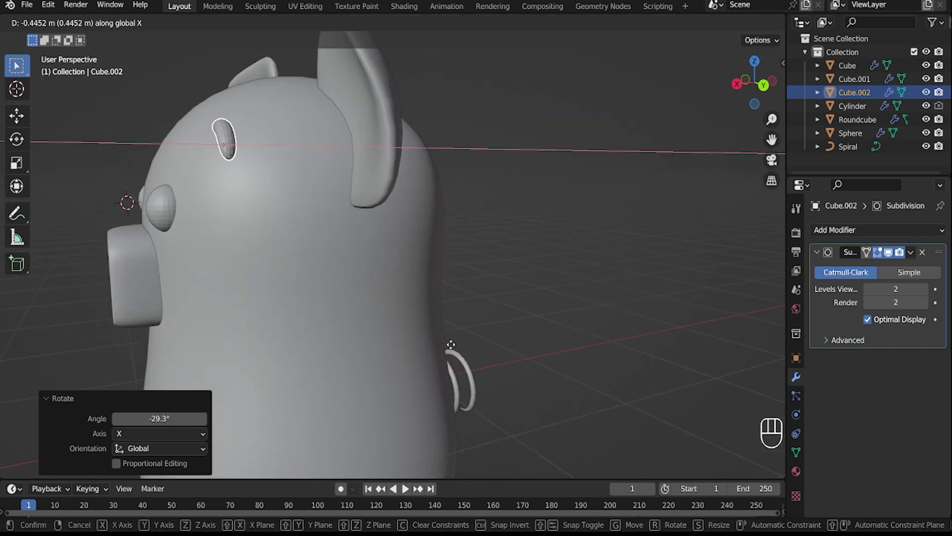
click(454, 347)
middle_drag(454, 347, 417, 279)
scroll(521, 371, up, 3)
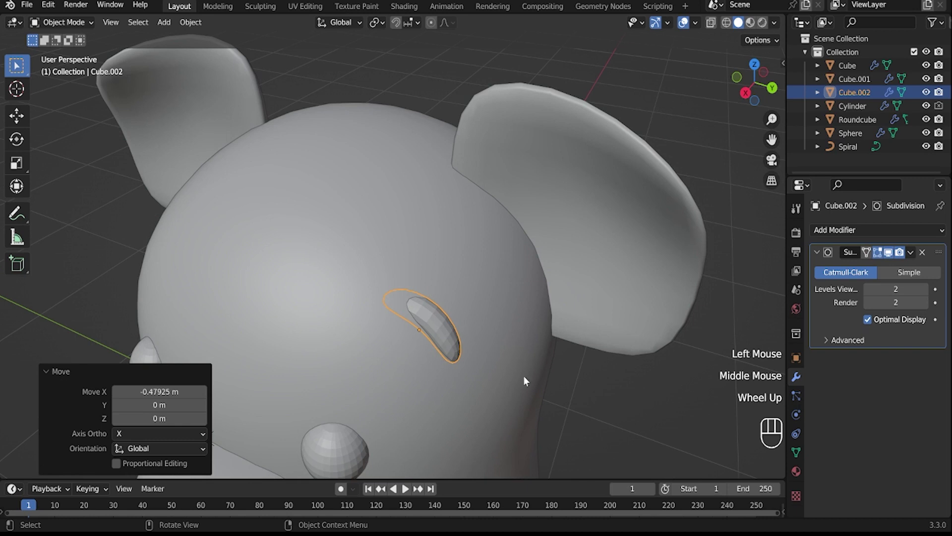
Step: Rotate the eyebrow 23.7° about Z and move it about 0.04 m forward along X
key(r)
key(z)
click(601, 323)
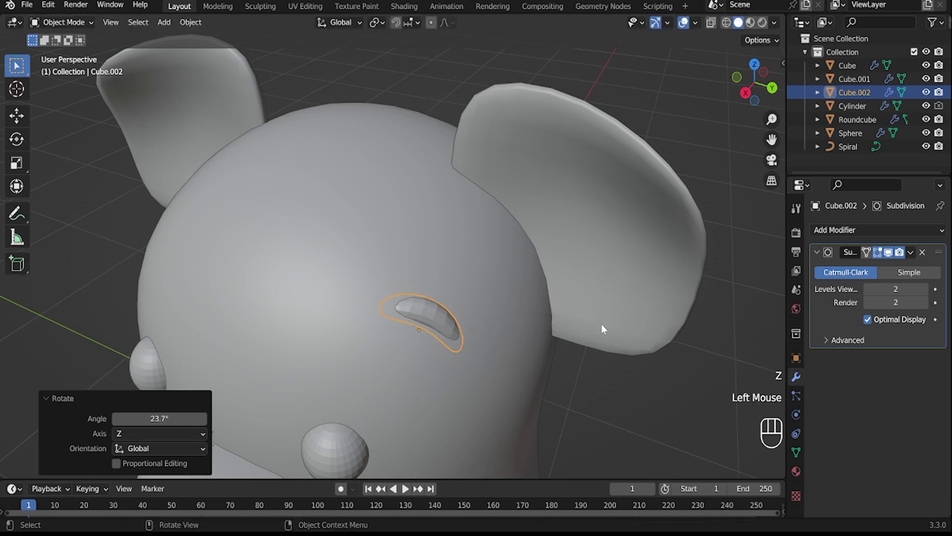
key(g)
key(x)
click(593, 344)
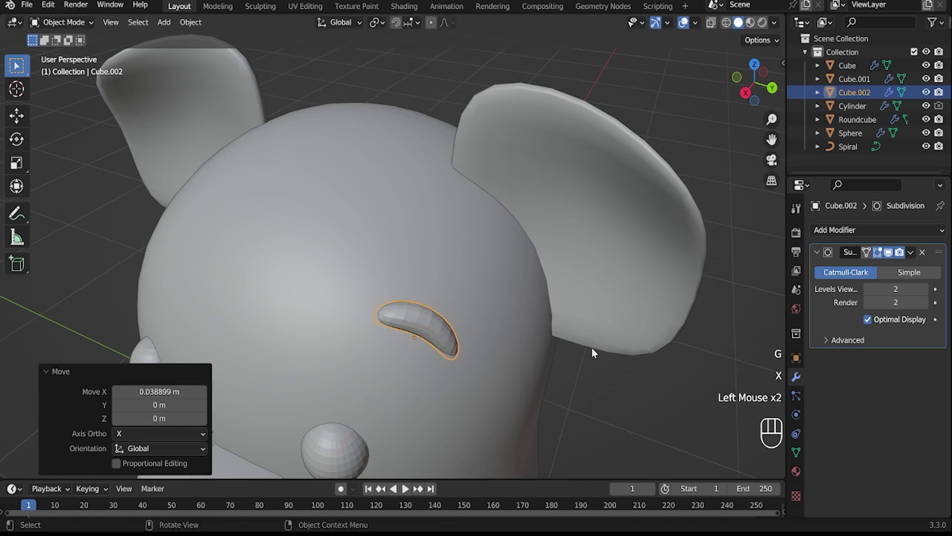
Step: Fine-tune the eyebrow's rotation about Z and move it about 0.017 m further forward along X
key(r)
key(z)
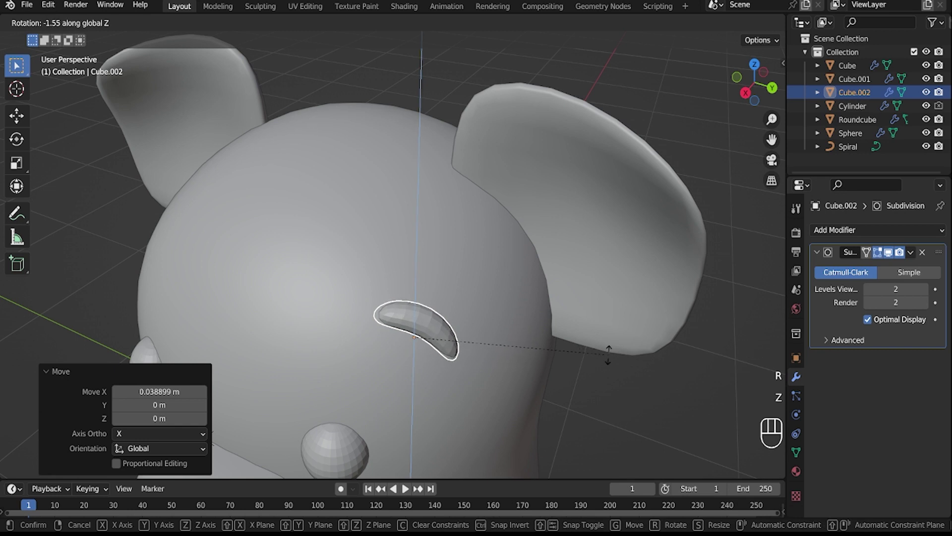
click(608, 354)
key(g)
key(x)
click(608, 360)
middle_drag(589, 360, 617, 326)
scroll(617, 326, down, 2)
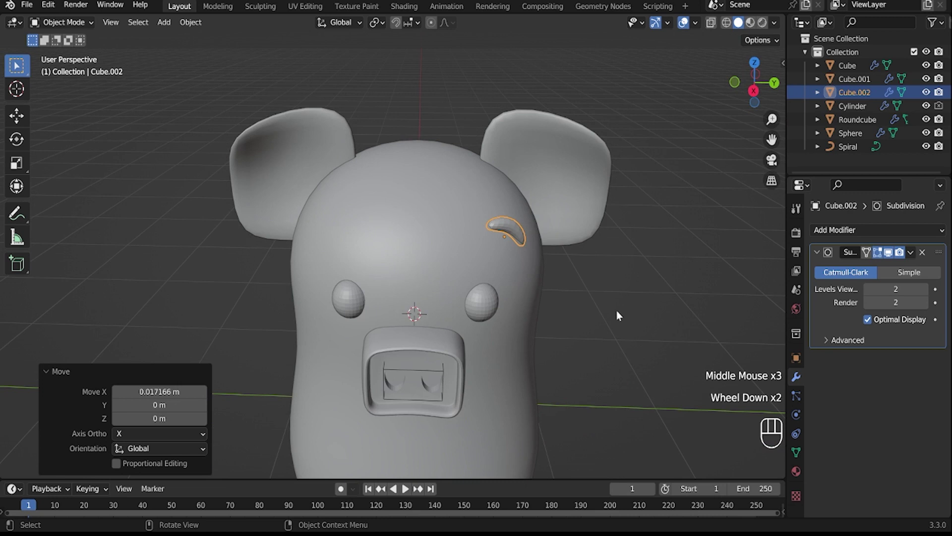
Step: Mirror the eyebrow across the Y axis only with a Mirror modifier, using the body as the mirror object
click(885, 234)
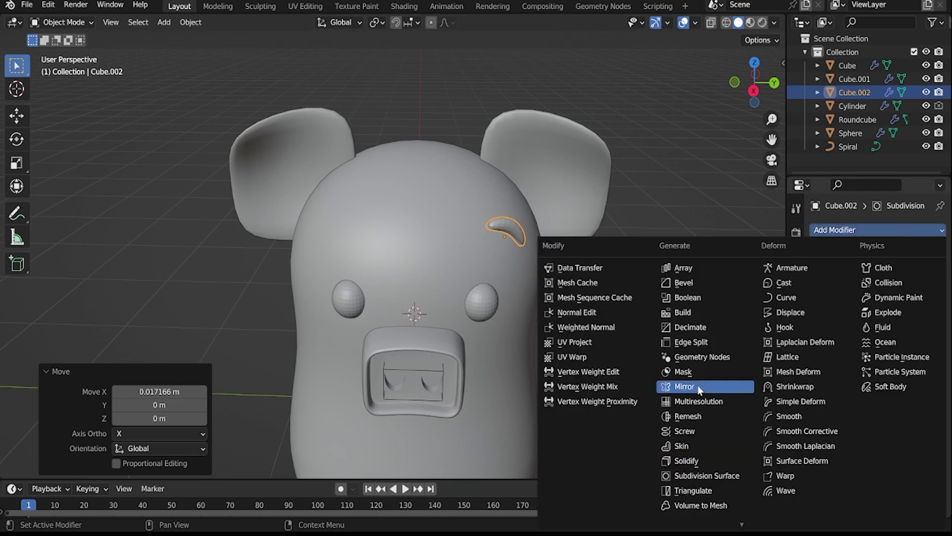
click(692, 372)
click(922, 429)
click(483, 229)
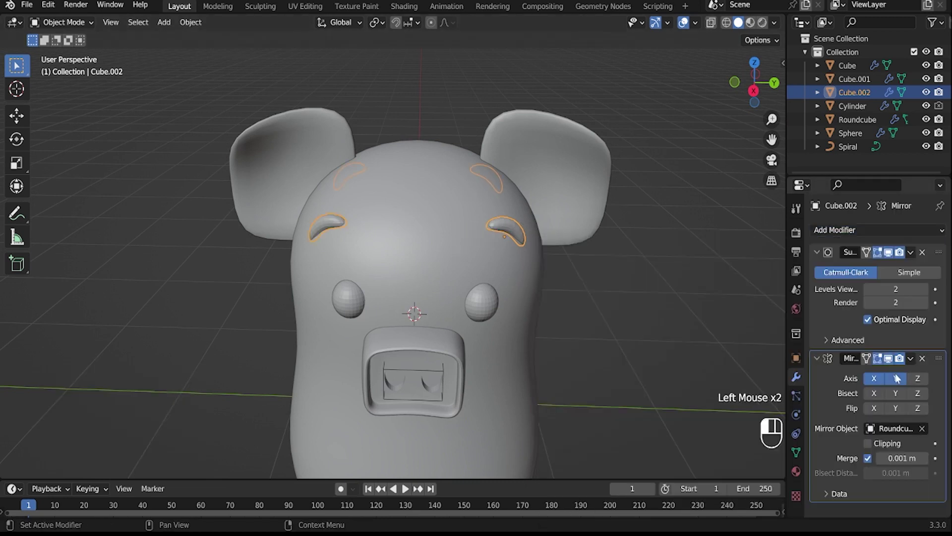
click(598, 387)
scroll(598, 388, down, 2)
middle_drag(598, 388, 704, 124)
Step: Cut a centred horizontal edge loop around the body's waist, and turn on X-ray with face selection
click(754, 84)
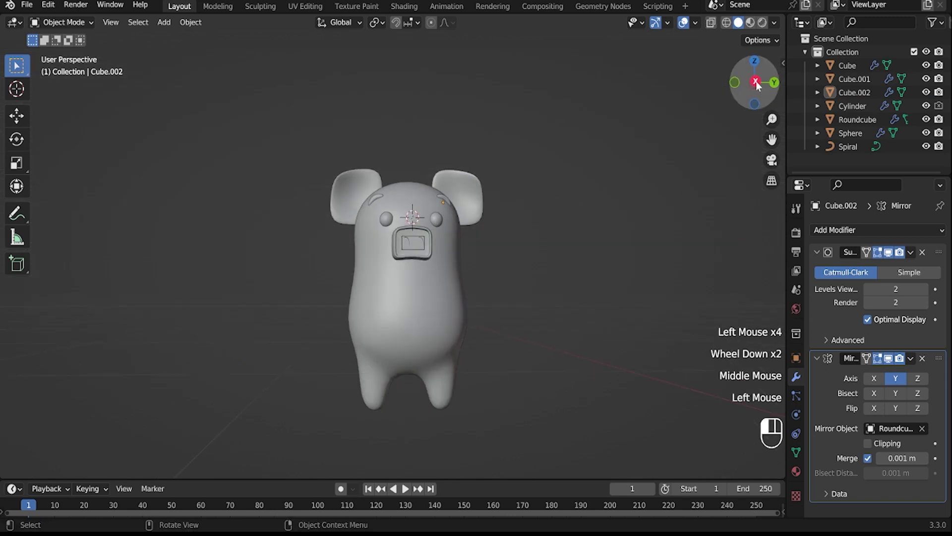
double_click(402, 322)
key(Tab)
key(ctrl+r)
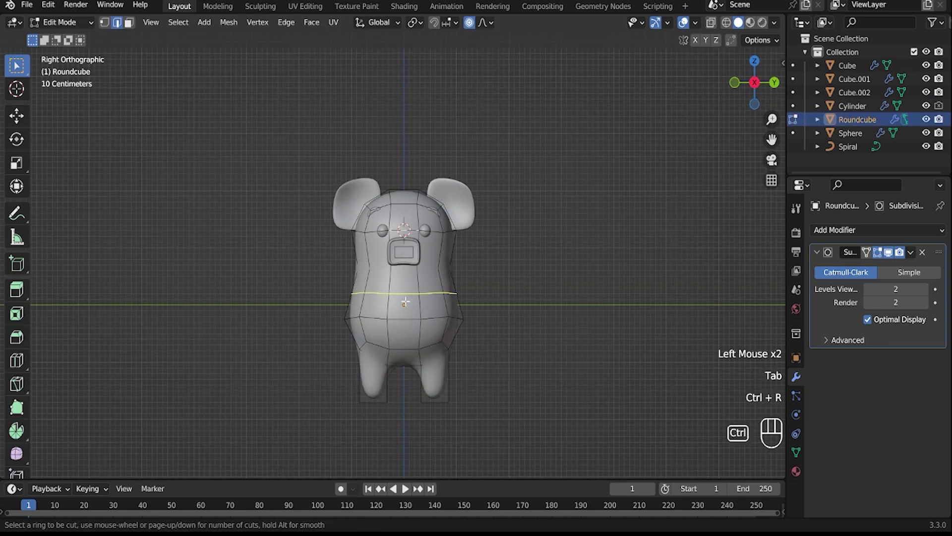
right_click(405, 301)
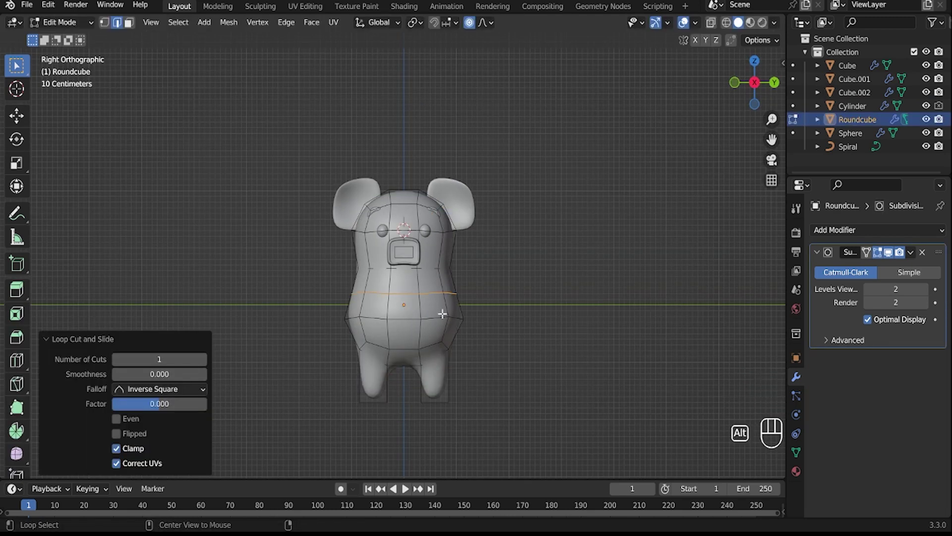
key(alt+z)
key(3)
drag(307, 297, 540, 357)
click(416, 382)
Step: Cut a centred edge loop around each of the two legs
key(ctrl+r)
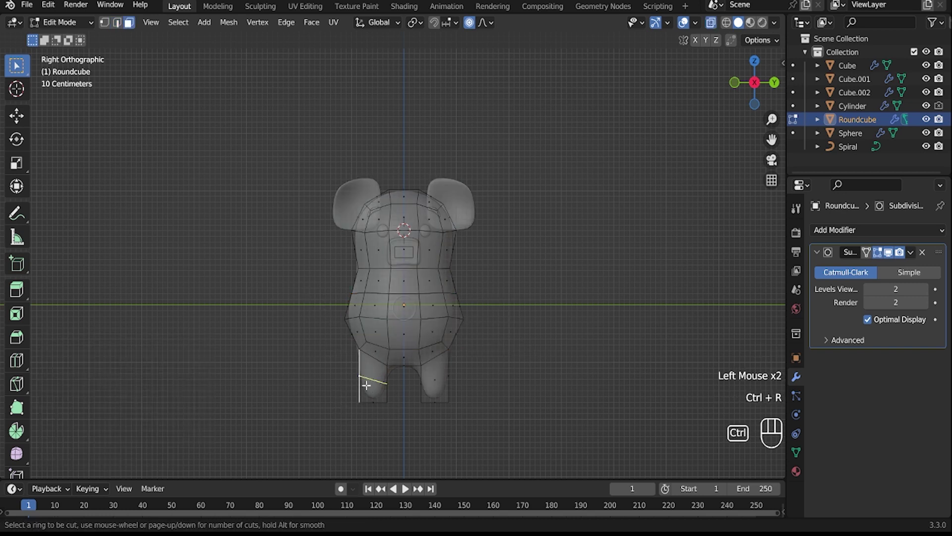
click(366, 385)
right_click(367, 386)
key(ctrl+r)
click(447, 381)
ctrl+right_click(447, 379)
Step: Duplicate the body faces from the waist loop to the leg loops in place and separate them into a new pants object
key(3)
drag(292, 290, 537, 376)
key(shift+d)
right_click(501, 386)
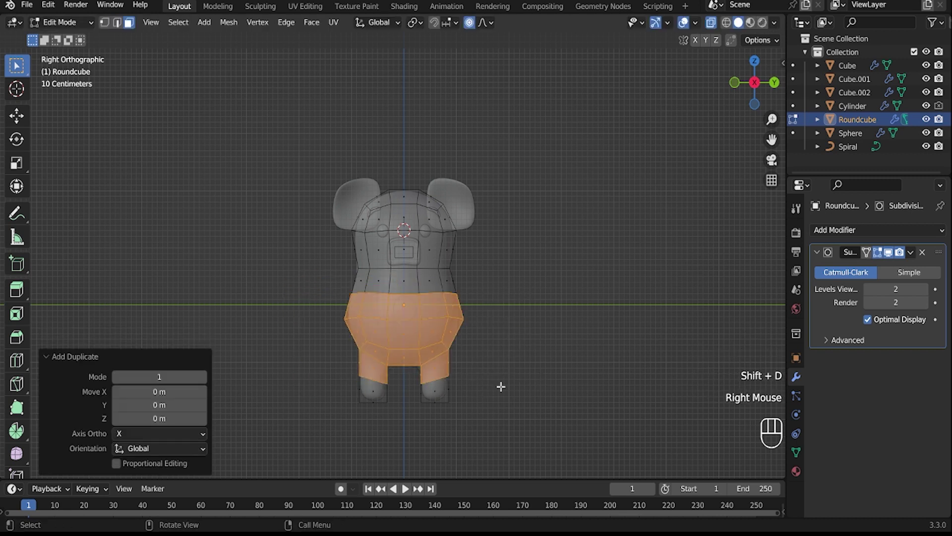
key(p)
click(524, 362)
key(Tab)
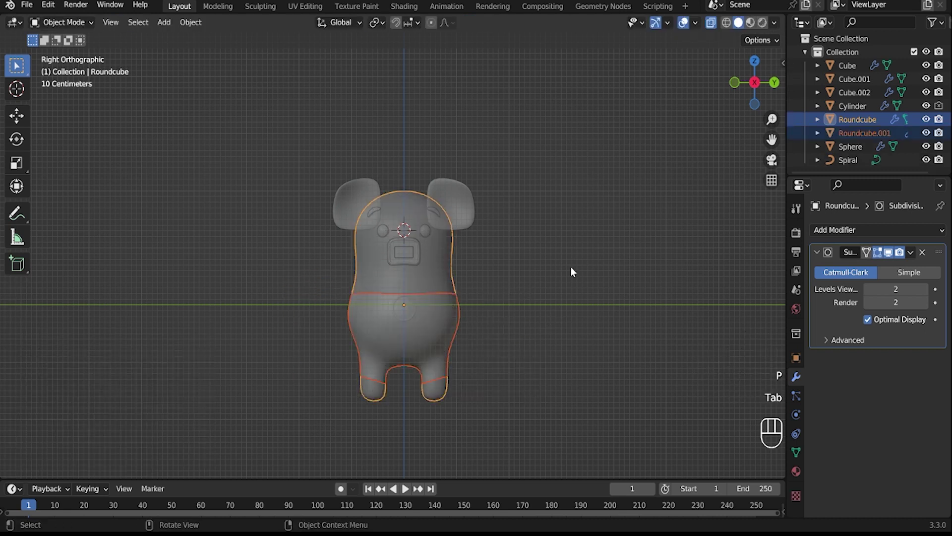
Step: Turn off X-ray and thicken the separated pants by extruding all their faces along normals
key(alt+z)
click(443, 334)
middle_drag(442, 335, 466, 349)
scroll(442, 374, up, 2)
scroll(443, 374, up, 1)
middle_drag(466, 350, 479, 355)
key(Tab)
key(a)
scroll(489, 388, up, 1)
key(alt+e)
click(491, 397)
click(495, 399)
Step: Cut an edge loop along the pants' waist rim and bevel it with a width of about 0.03 m
middle_drag(494, 398, 546, 358)
key(ctrl+r)
right_click(547, 357)
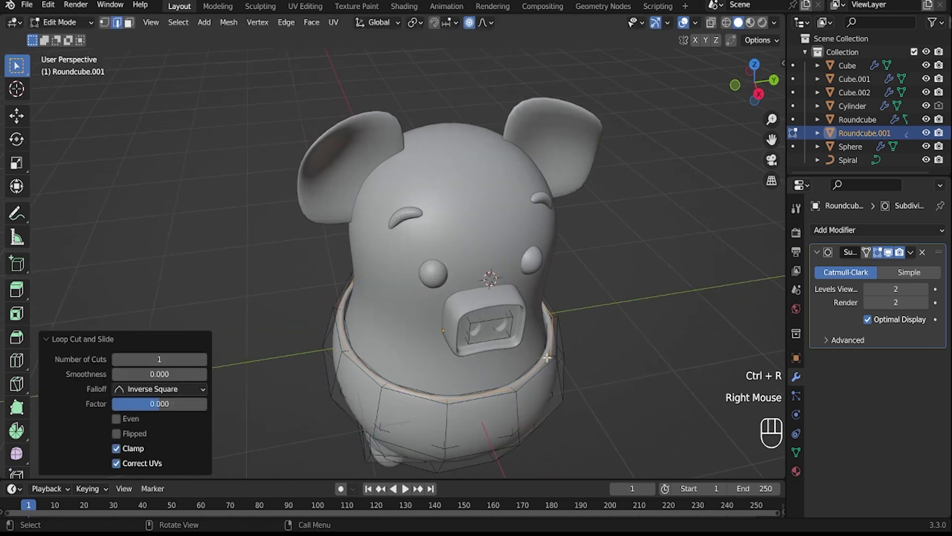
key(g)
right_click(592, 412)
key(ctrl+b)
scroll(587, 396, down, 3)
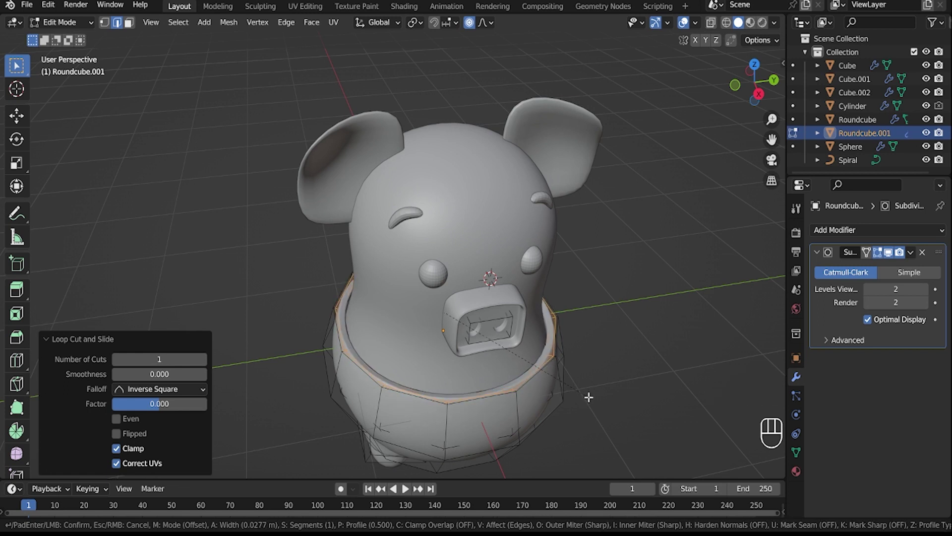
click(587, 396)
Step: Cut an edge loop along the rim of each leg opening of the pants and bevel both loops together
key(Tab)
middle_drag(585, 388, 550, 269)
key(Tab)
key(ctrl+r)
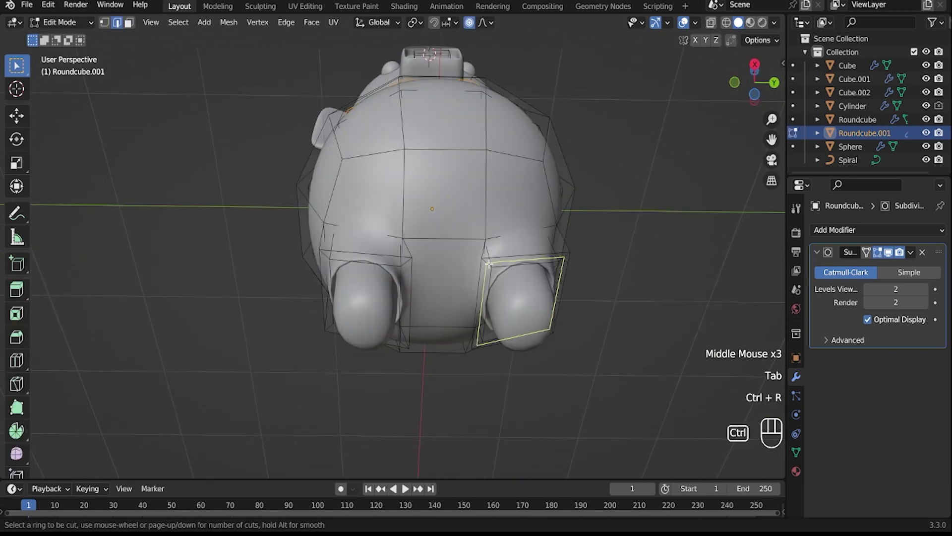
click(498, 267)
right_click(496, 269)
key(ctrl+r)
click(491, 271)
right_click(489, 273)
alt+shift+click(490, 274)
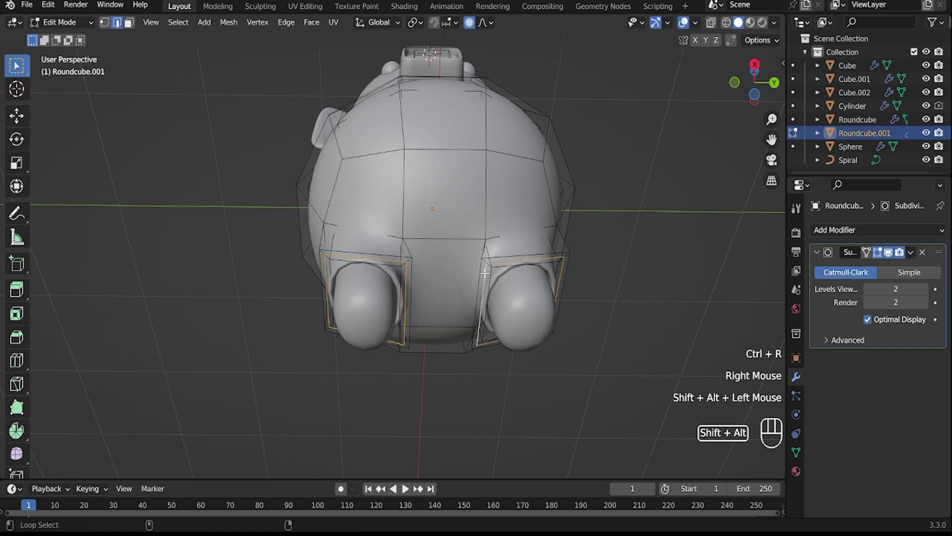
key(ctrl+b)
ctrl+click(512, 375)
Step: Scale the pants horizontally to about 0.96 with the Z axis locked, in object mode
key(Tab)
middle_drag(478, 350, 538, 416)
double_click(531, 418)
key(s)
key(shift+z)
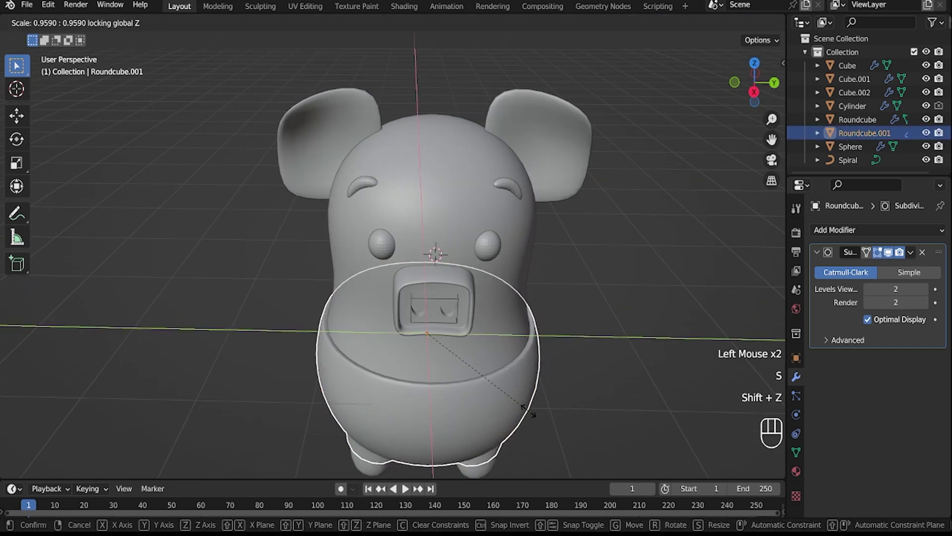
click(533, 421)
click(591, 423)
key(Tab)
key(Tab)
Step: Select a face on each side of the body below the head and extrude both 0.362 m along normals as arms
scroll(623, 424, down, 1)
middle_drag(624, 424, 531, 396)
click(423, 303)
key(Tab)
shift+click(519, 334)
scroll(532, 397, down, 1)
key(alt+e)
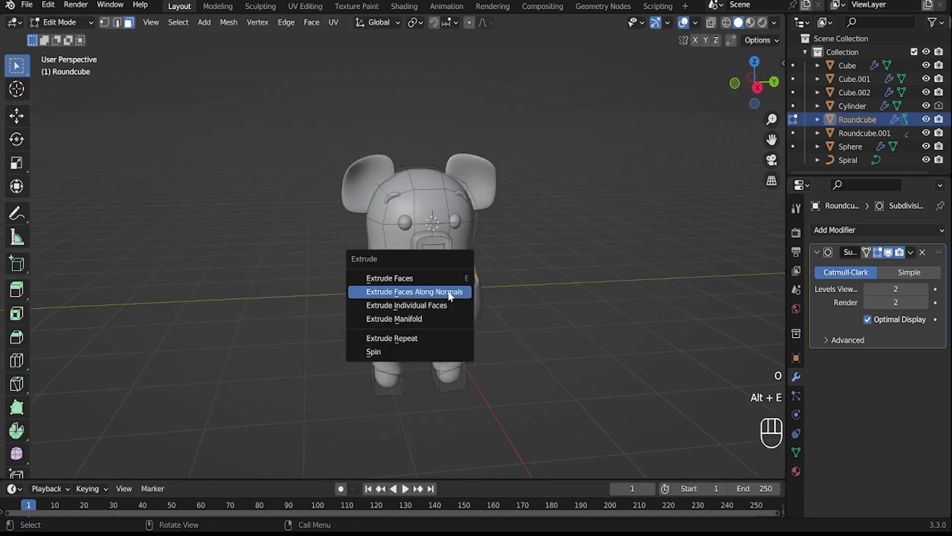
click(450, 293)
click(448, 281)
middle_drag(449, 280, 454, 264)
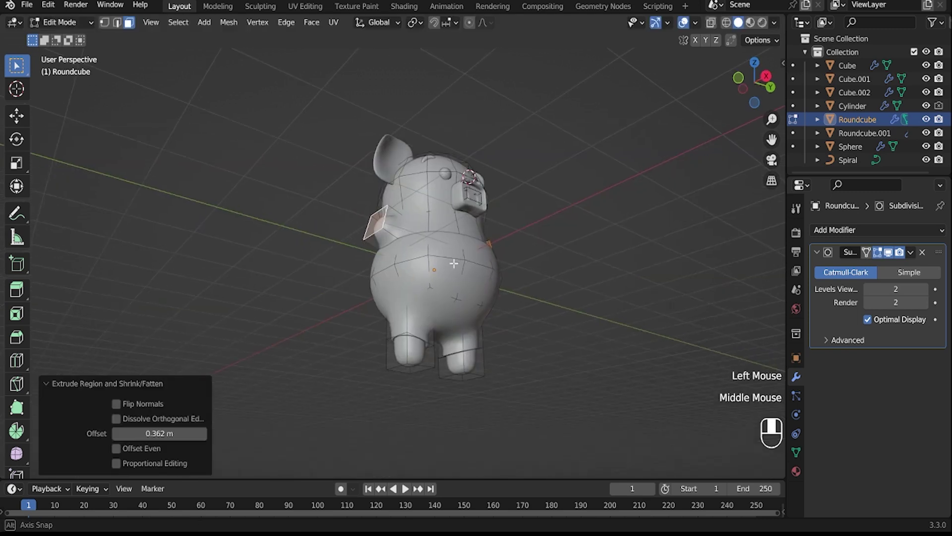
Step: Select the end faces of both arms and extrude them again along normals to lengthen the arms downward
middle_drag(380, 241, 427, 275)
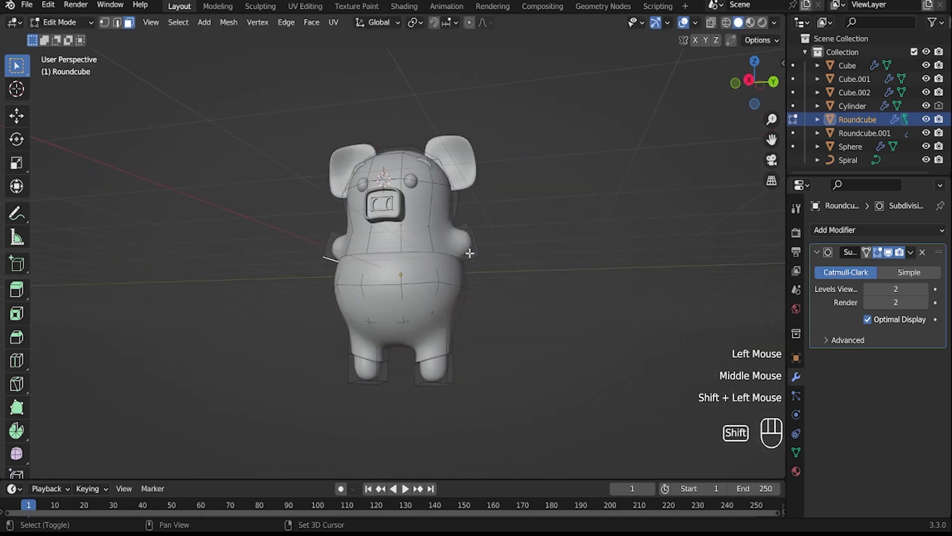
shift+click(470, 253)
middle_drag(499, 313, 510, 319)
key(alt+e)
click(521, 317)
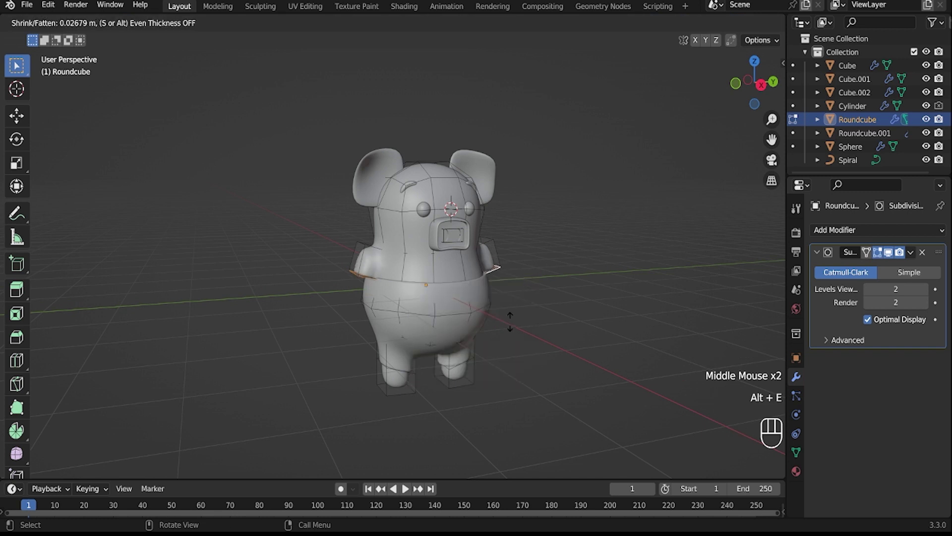
click(503, 295)
middle_drag(503, 294, 498, 303)
key(Tab)
key(Tab)
Step: Cut one centred edge loop around each arm
key(ctrl+r)
right_click(416, 288)
key(ctrl+r)
right_click(729, 205)
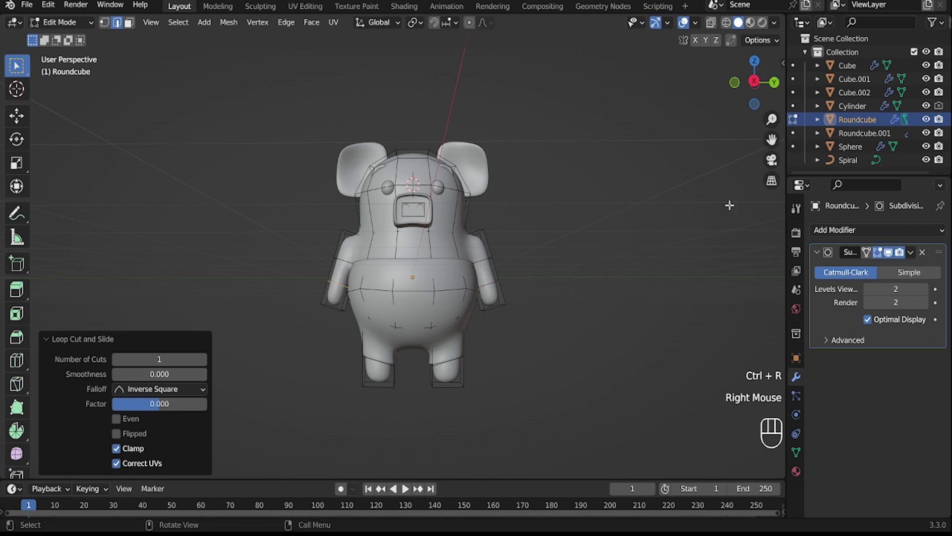
click(755, 82)
key(Tab)
key(Tab)
middle_drag(504, 320, 507, 286)
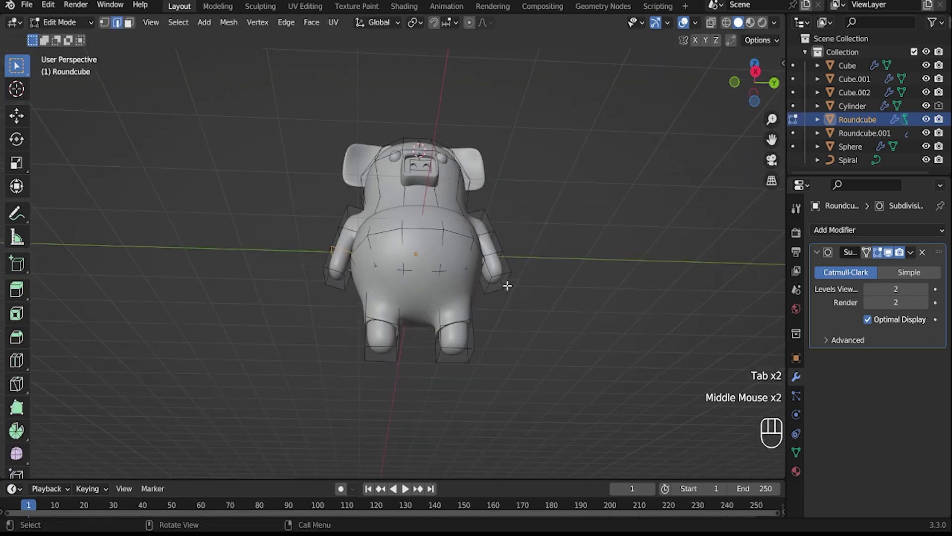
Step: Select the end faces of both arms and scale them inward along the global Y axis
shift+click(335, 280)
click(755, 72)
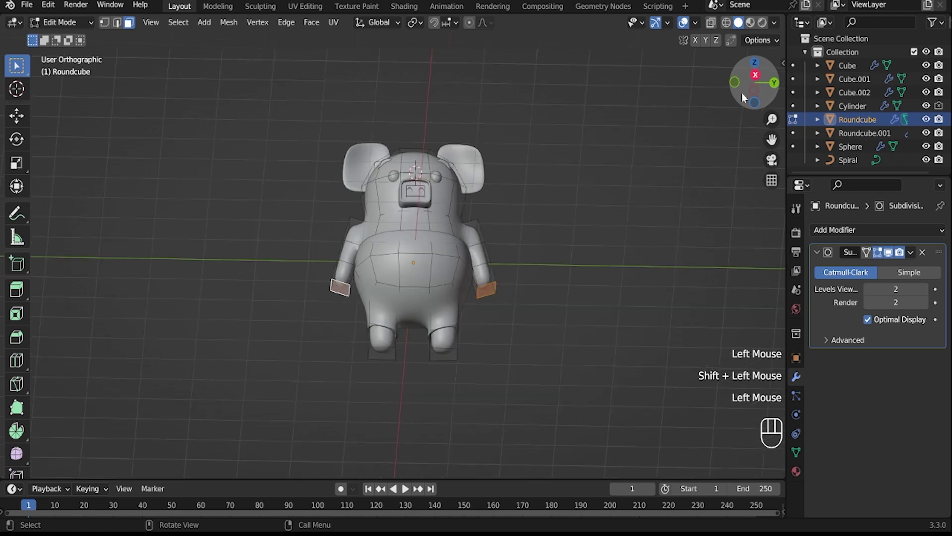
key(s)
key(x)
key(y)
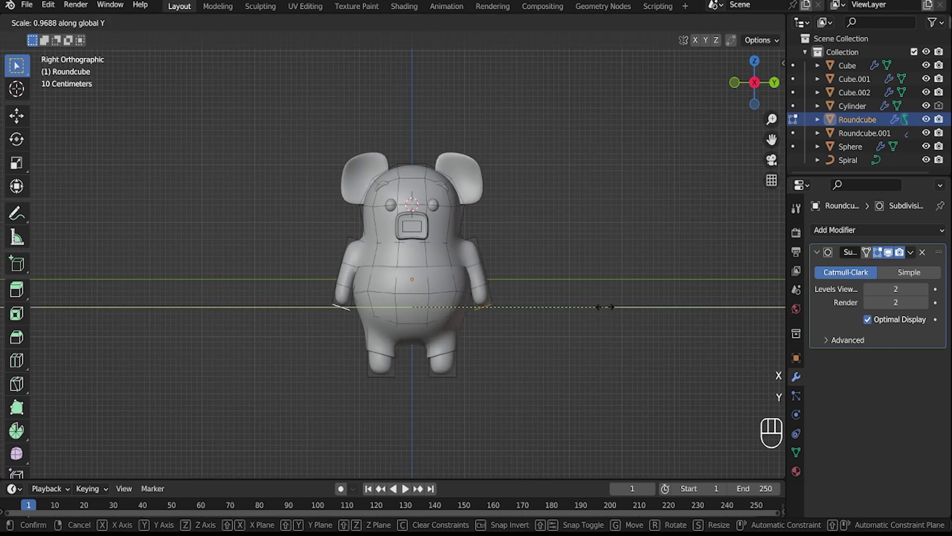
click(545, 308)
key(Tab)
middle_drag(539, 308, 483, 274)
Step: Snap the 3D cursor to the world origin and add a 2 m plane there
click(530, 302)
key(shift+s)
click(412, 335)
key(shift+a)
mouse_move(403, 260)
click(458, 260)
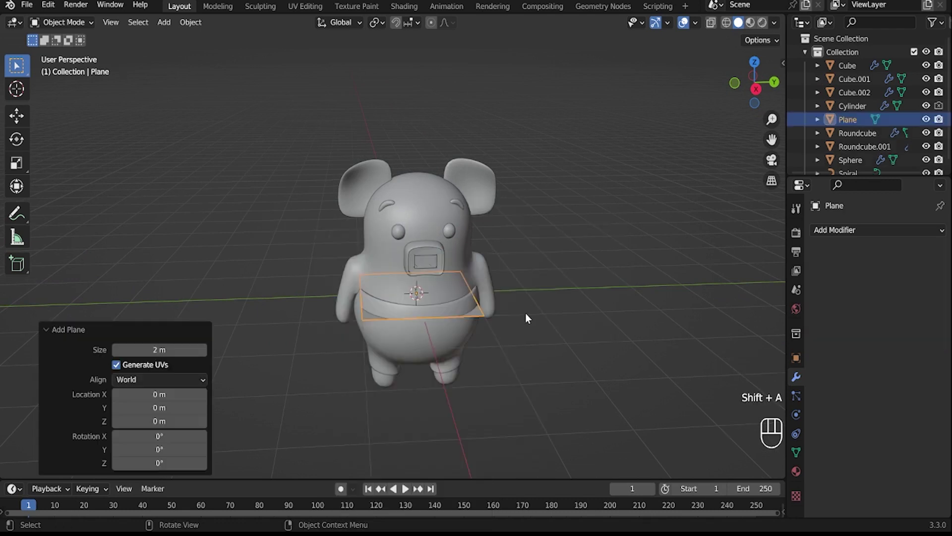
Step: Scale the plane along the Y axis into a narrow strip and isolate it in local view
key(s)
key(x)
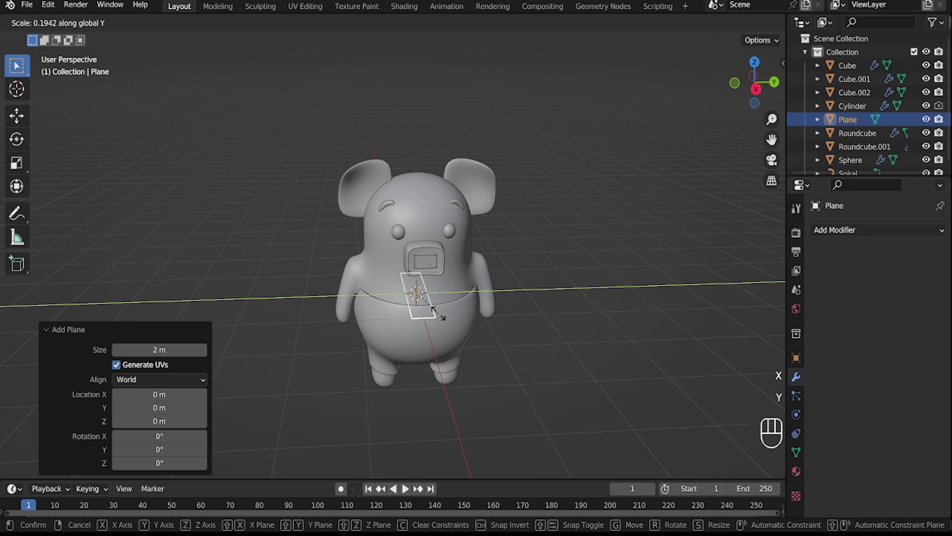
click(429, 311)
key(KP_Divide)
middle_drag(430, 311, 439, 287)
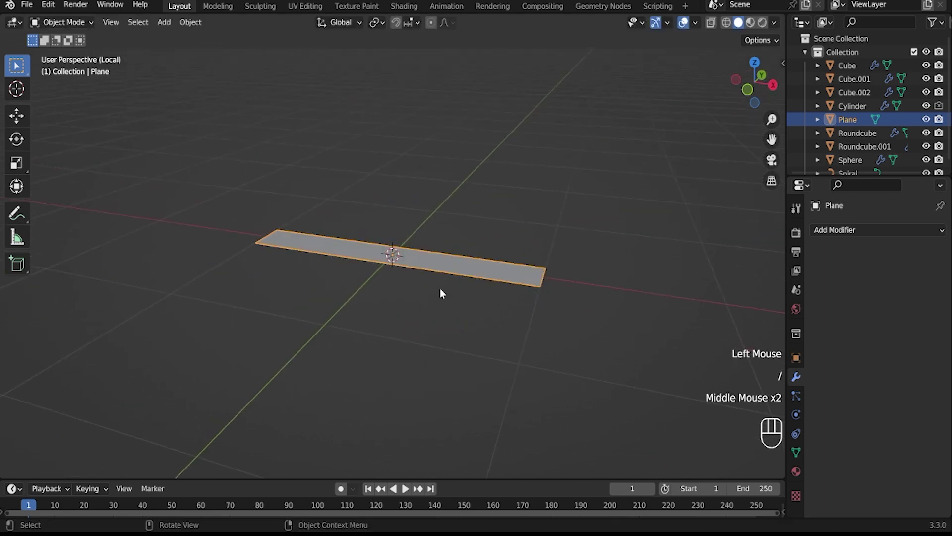
Step: Cut three evenly spaced edge loops across the strip
key(Tab)
key(ctrl+r)
right_click(417, 261)
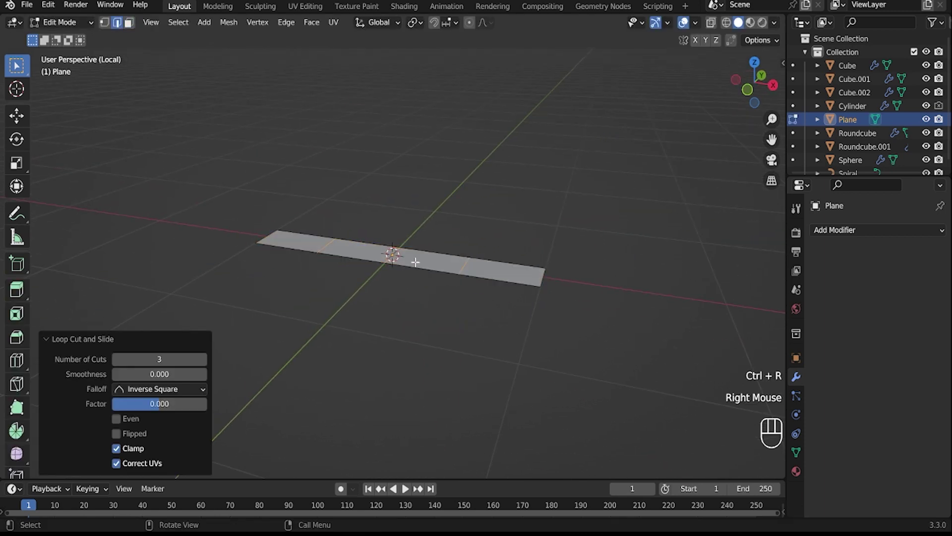
Step: Raise the strip's middle edge about 0.51 m along Z with smooth proportional editing, and leave local view
click(389, 251)
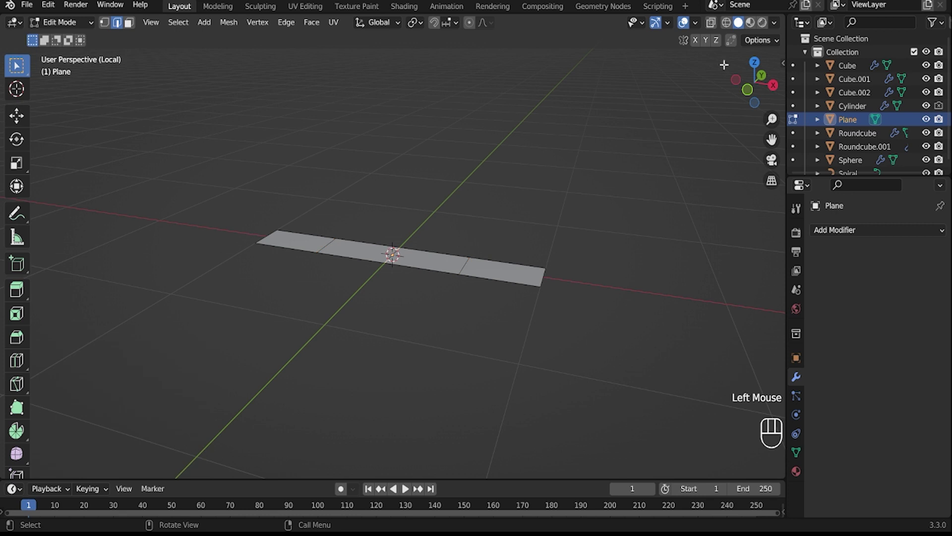
click(749, 90)
key(g)
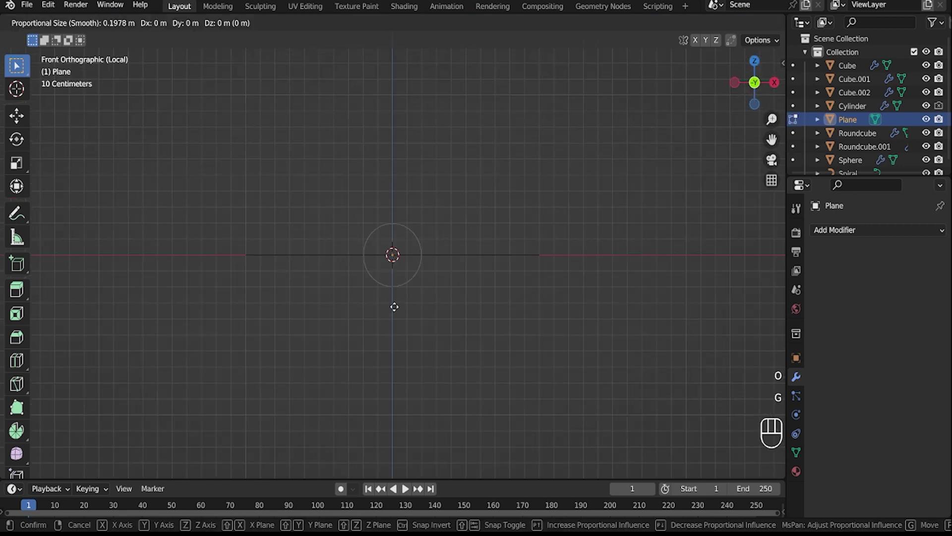
key(z)
scroll(399, 276, down, 2)
scroll(395, 255, down, 12)
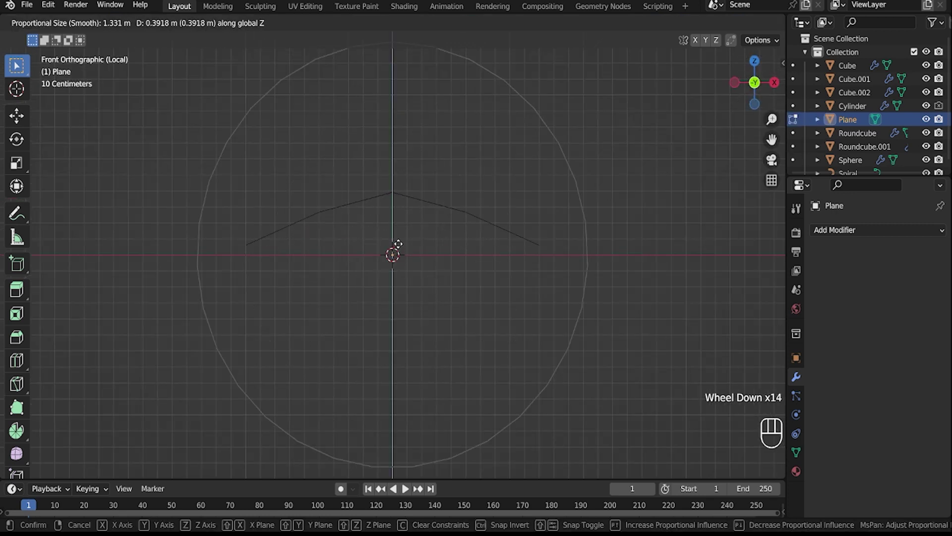
scroll(397, 228, up, 1)
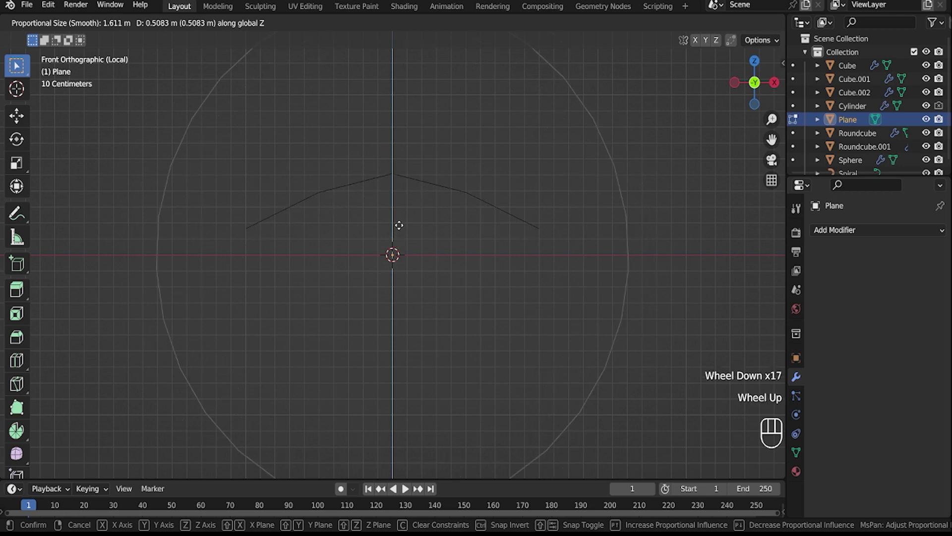
click(398, 226)
key(slash)
key(Tab)
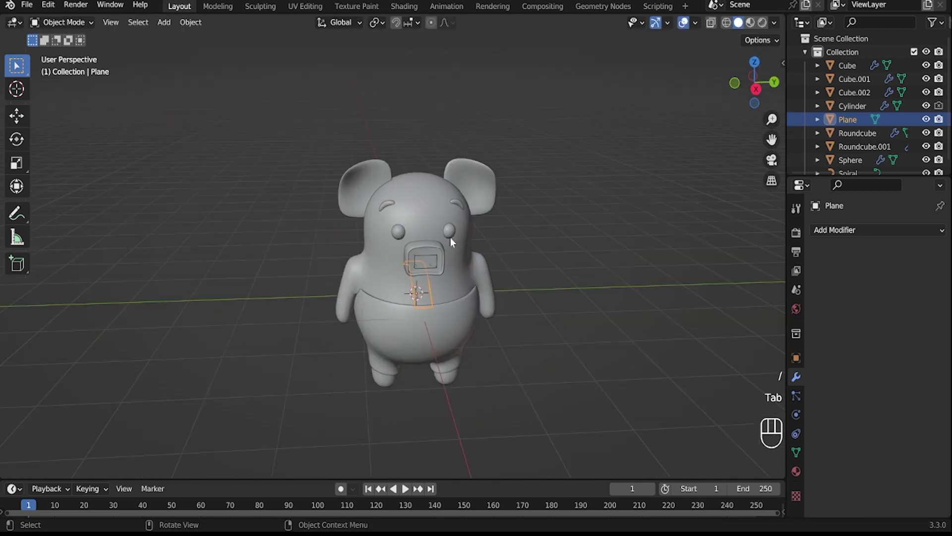
Step: Move the arched strip sideways and up over the shoulder of one arm
click(756, 89)
key(g)
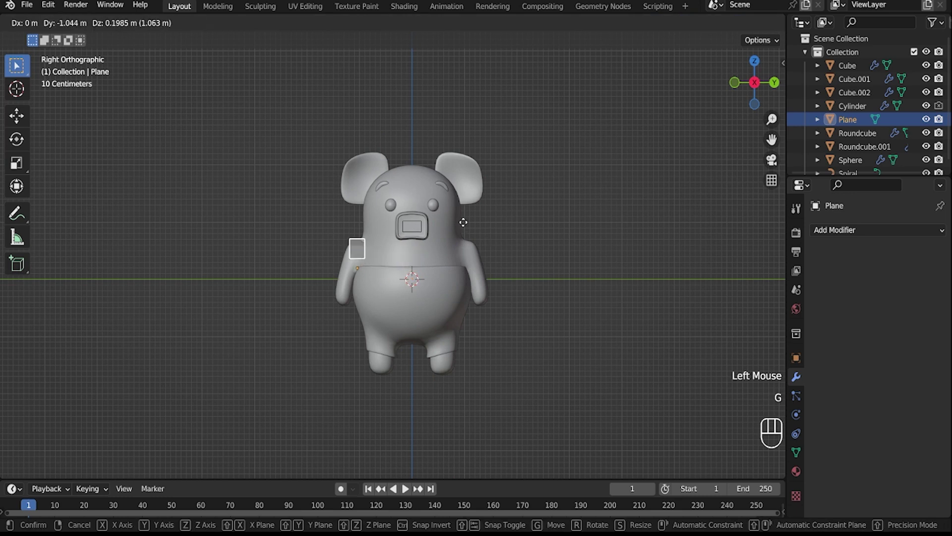
click(459, 221)
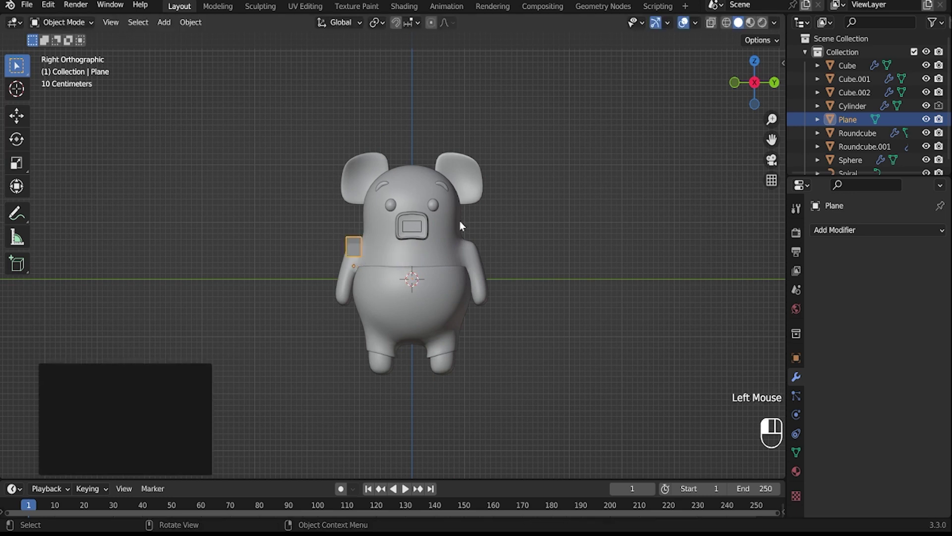
middle_drag(386, 242, 413, 270)
Step: Move both end edges of the strip 0.56232 m in Y and -0.3733 m in Z with proportional editing
key(Tab)
click(465, 283)
middle_drag(507, 252, 298, 213)
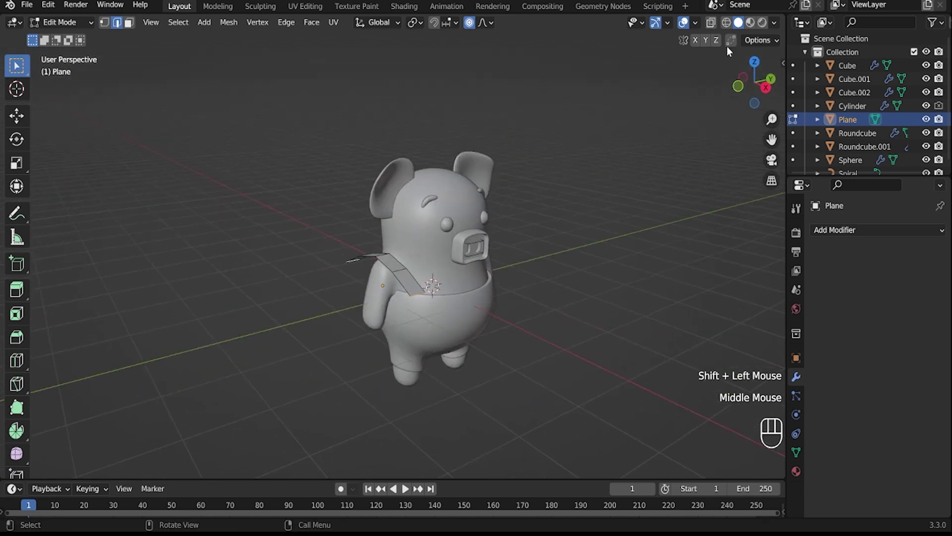
click(766, 88)
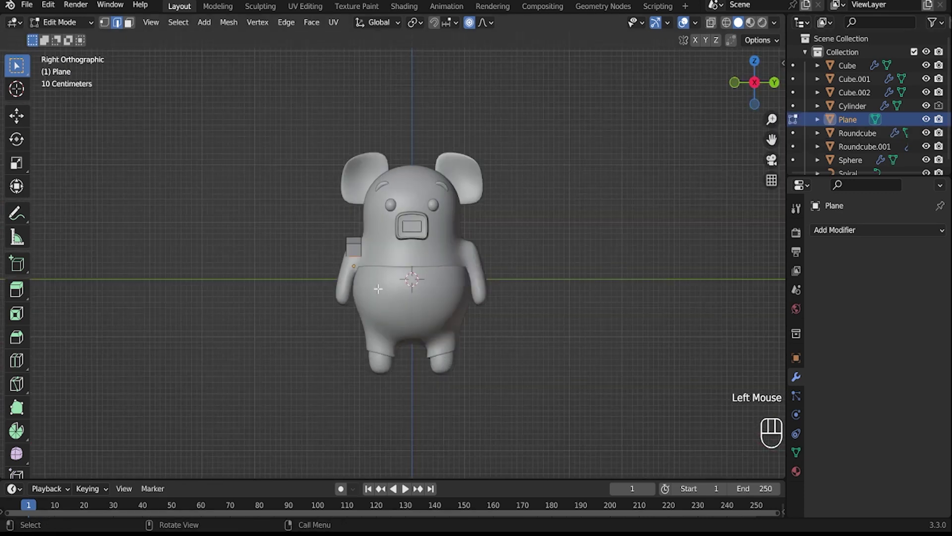
key(g)
scroll(394, 303, up, 5)
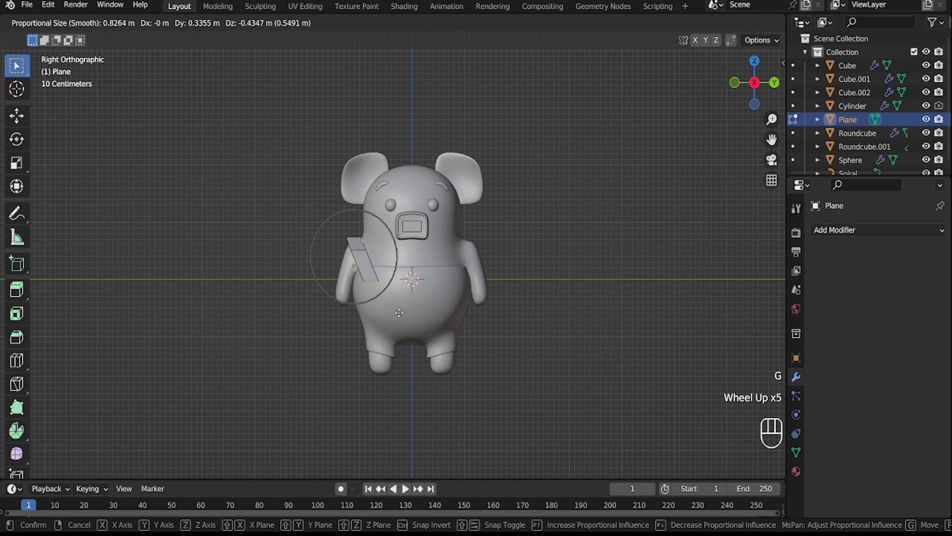
click(411, 309)
middle_drag(446, 314, 560, 313)
middle_drag(546, 297, 568, 285)
Step: Scale the strip's end edges outward along X with proportional editing to reach around the front and back of the pants
click(752, 88)
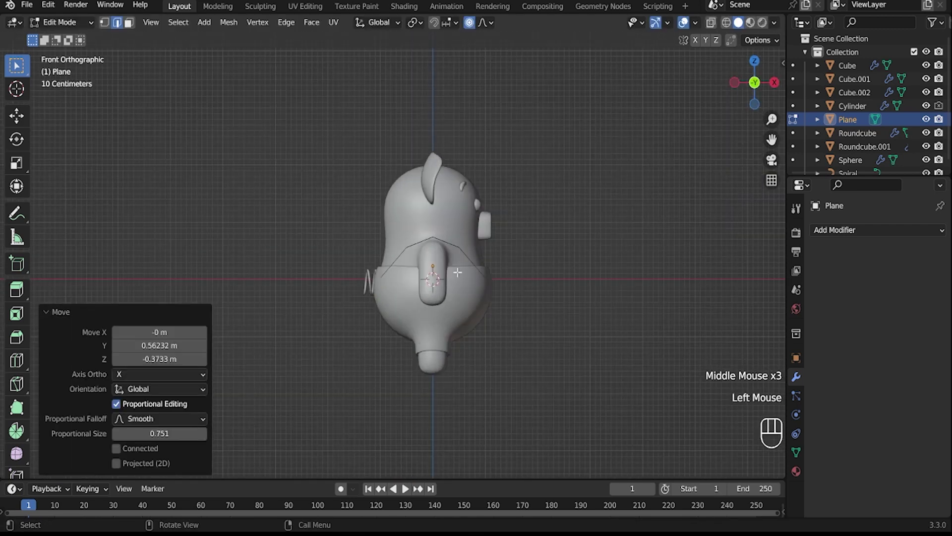
scroll(457, 272, up, 1)
key(s)
key(x)
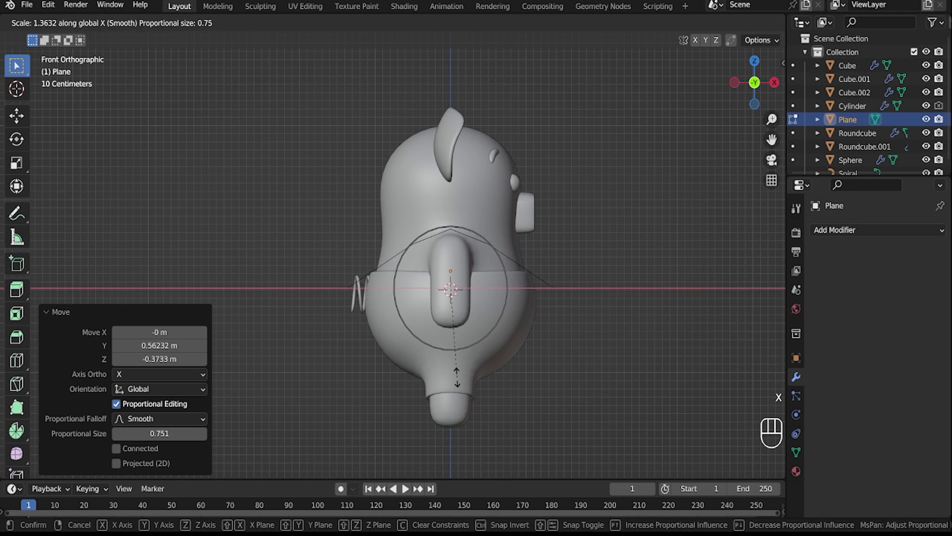
click(453, 361)
middle_drag(453, 362, 371, 361)
scroll(554, 403, up, 2)
key(Tab)
key(Tab)
scroll(483, 327, up, 2)
middle_drag(371, 361, 376, 454)
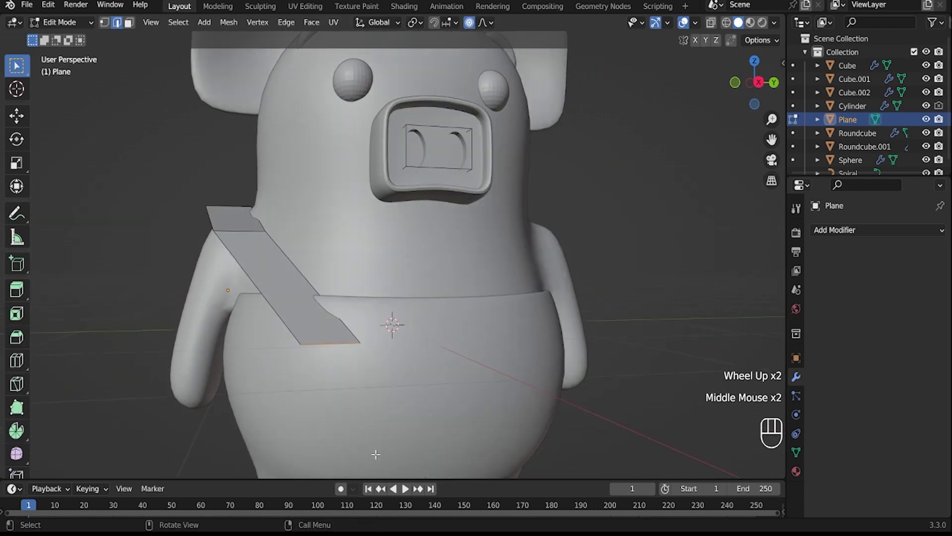
Step: Rotate the strip's end edges about the X axis and scale them to 0.884 along X
key(r)
key(x)
click(394, 360)
middle_drag(395, 360, 487, 334)
key(s)
key(x)
click(506, 369)
Step: Rotate the strip's end edges 35.4° about X and scale them to 1.038 along X to fit the pants
middle_drag(506, 369, 436, 377)
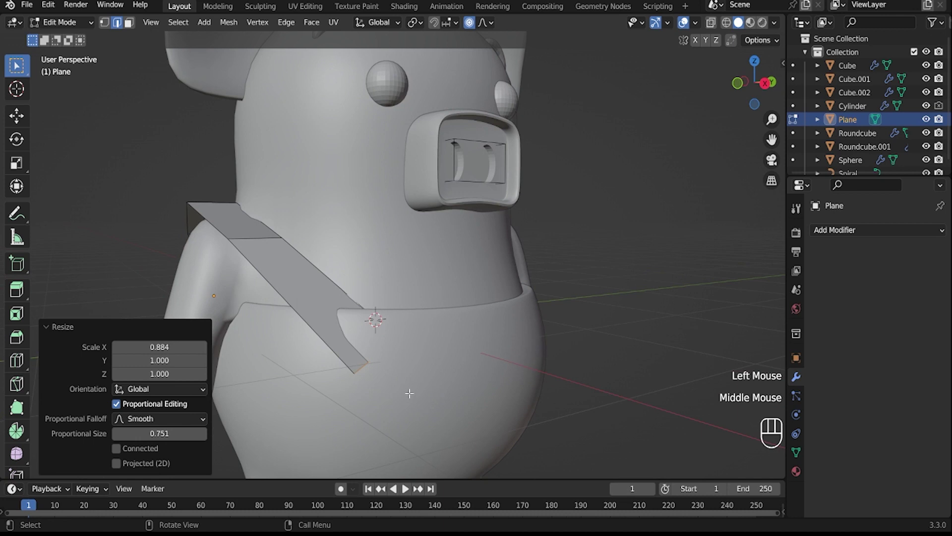
key(r)
key(x)
click(479, 308)
middle_drag(479, 308, 436, 357)
key(s)
key(x)
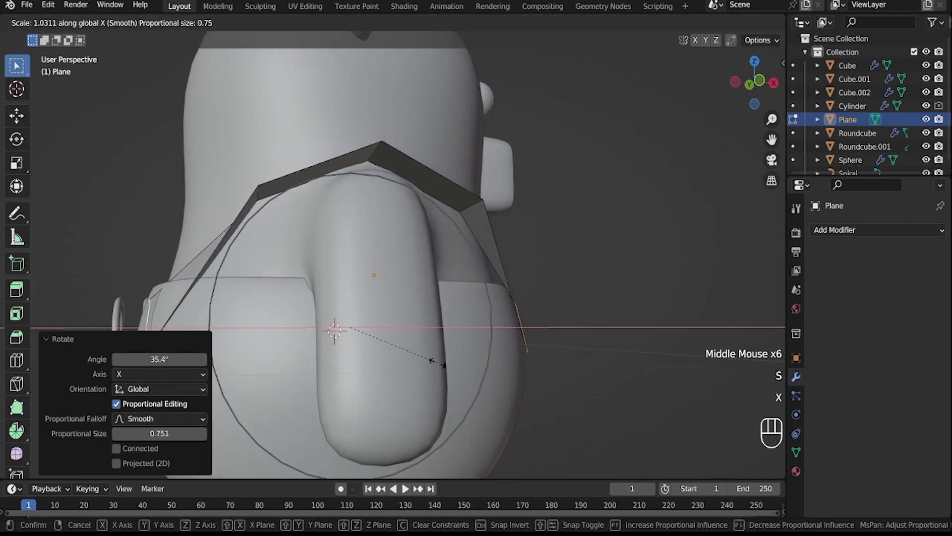
click(438, 363)
middle_drag(438, 363, 462, 389)
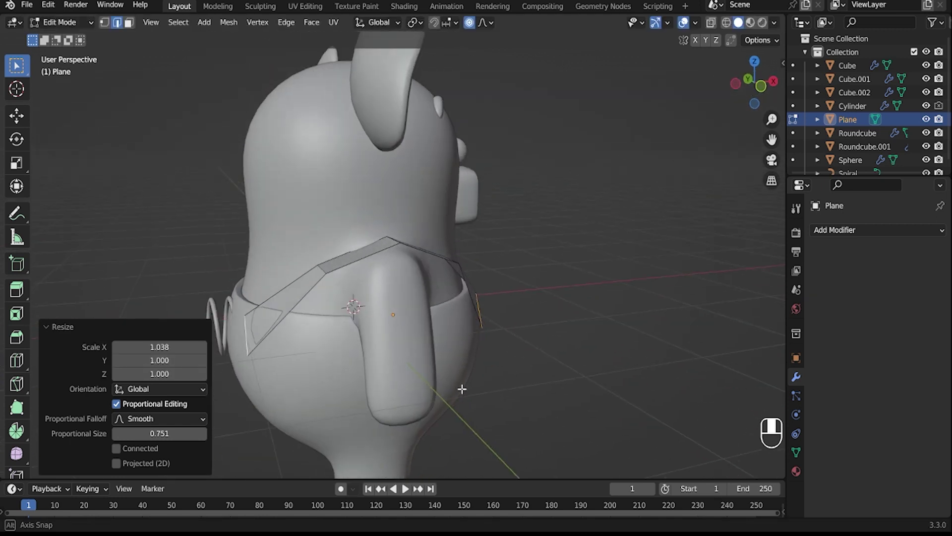
key(Tab)
Step: Add a Subdivision Surface modifier to the strap with viewport level 2
middle_drag(567, 351, 645, 298)
click(862, 230)
click(724, 473)
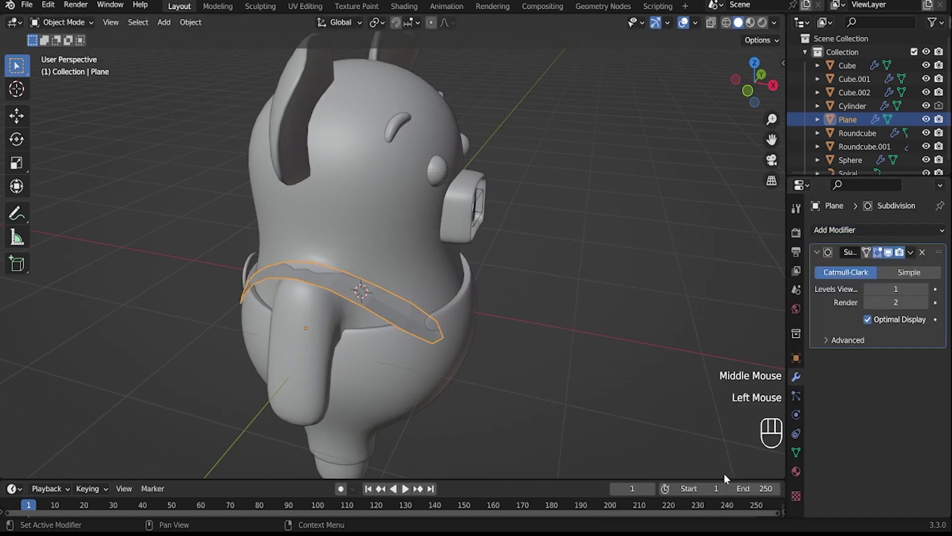
middle_drag(725, 472, 912, 276)
click(924, 290)
Step: Cut several edge loops near the front and back ends of the strap to sharpen its shape
key(Tab)
key(ctrl+r)
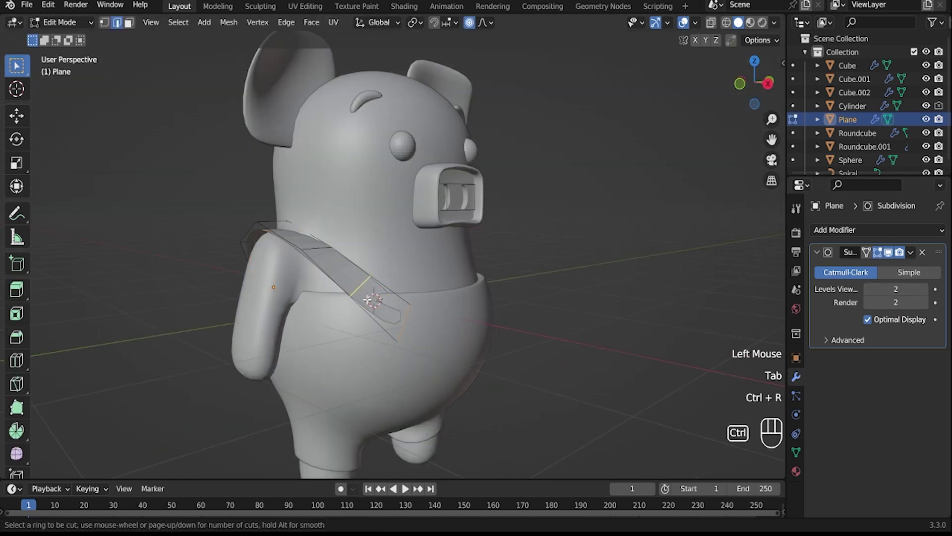
click(403, 314)
right_click(403, 313)
middle_drag(403, 313, 501, 318)
key(ctrl+r)
click(275, 317)
right_click(274, 317)
key(ctrl+r)
click(264, 322)
right_click(264, 321)
middle_drag(264, 321, 489, 342)
key(ctrl+r)
click(467, 318)
right_click(466, 318)
key(ctrl+r)
click(466, 318)
right_click(466, 318)
Step: Extrude the whole strap along its normals to give it thickness, and shade it smooth
key(a)
key(alt+e)
click(489, 342)
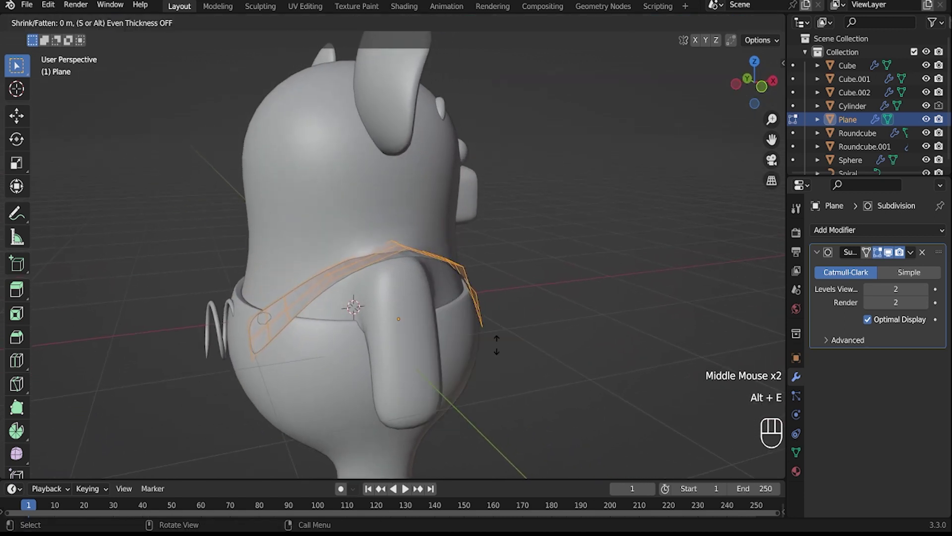
click(496, 340)
key(Tab)
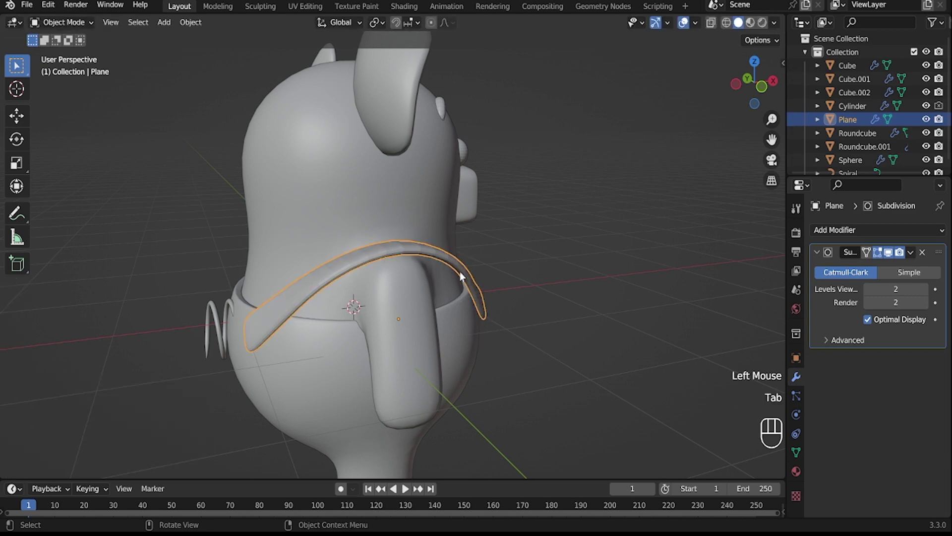
right_click(460, 272)
click(456, 268)
Step: Try an extra edge loop across the front half of the strap and undo it
middle_drag(457, 268, 416, 299)
scroll(414, 300, up, 3)
key(Tab)
key(ctrl+r)
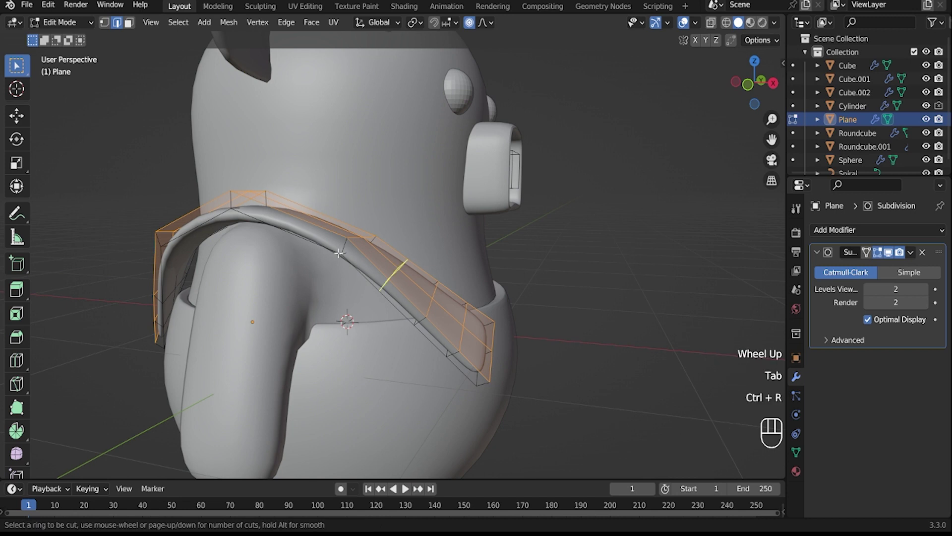
click(391, 278)
right_click(362, 268)
key(Tab)
middle_drag(361, 266, 333, 376)
key(ctrl+z)
key(ctrl+z)
key(Tab)
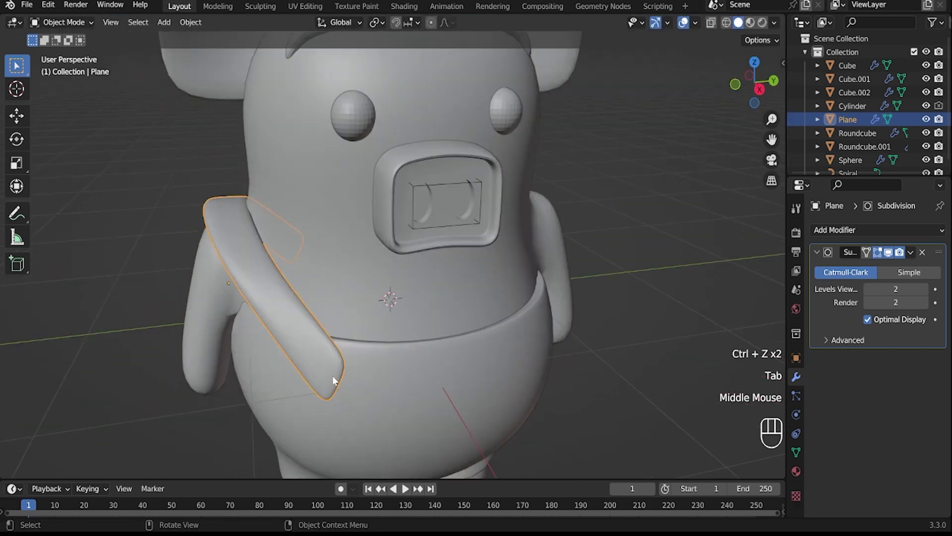
Step: Mirror the strap to the other shoulder with a Mirror modifier on the Y axis only, using Roundcube as mirror object
key(Tab)
key(Tab)
scroll(446, 377, down, 2)
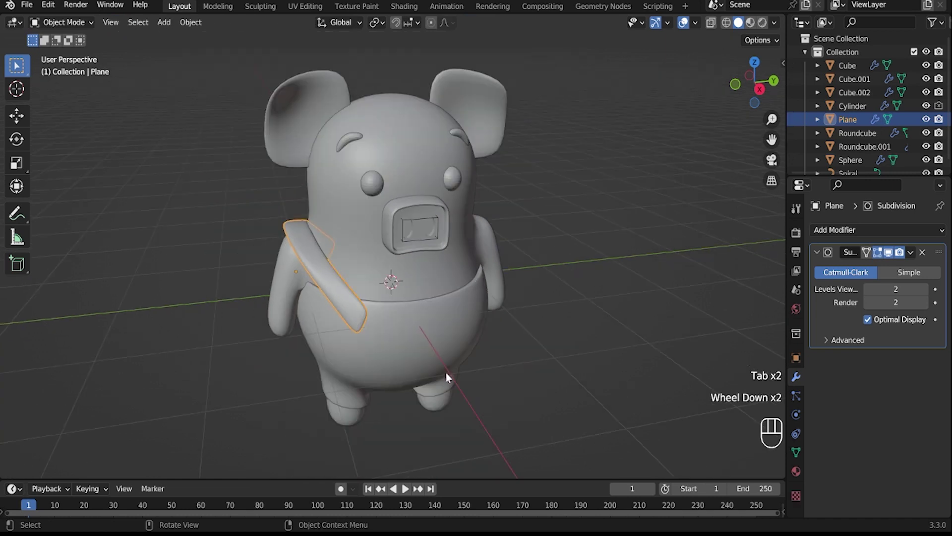
click(929, 233)
click(704, 386)
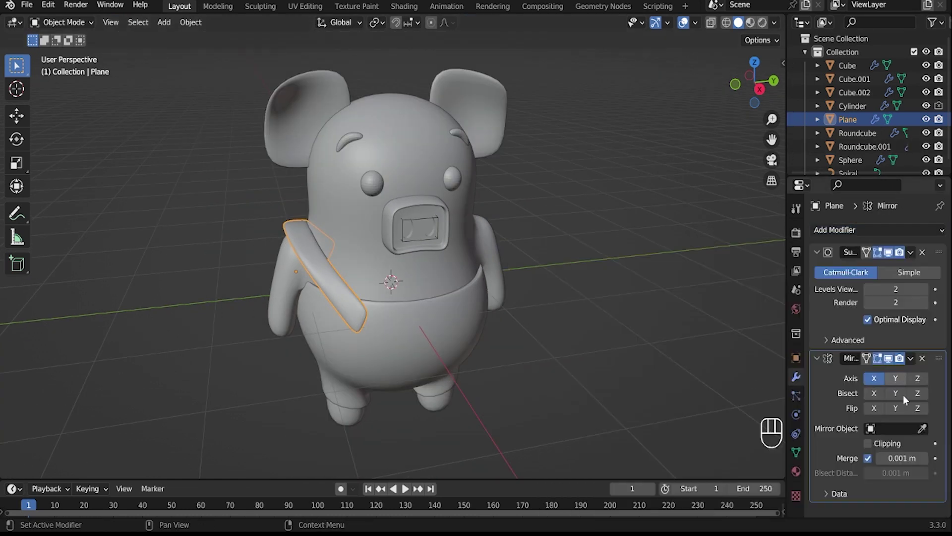
click(895, 378)
click(877, 379)
click(720, 362)
middle_drag(669, 347, 559, 305)
Step: Lower the strap's edge at the top of the shoulder about 0.084 m along Z with smooth proportional editing
click(486, 221)
key(Tab)
middle_drag(486, 220, 335, 248)
key(Tab)
click(352, 292)
key(Tab)
scroll(335, 248, up, 2)
click(329, 244)
key(g)
key(z)
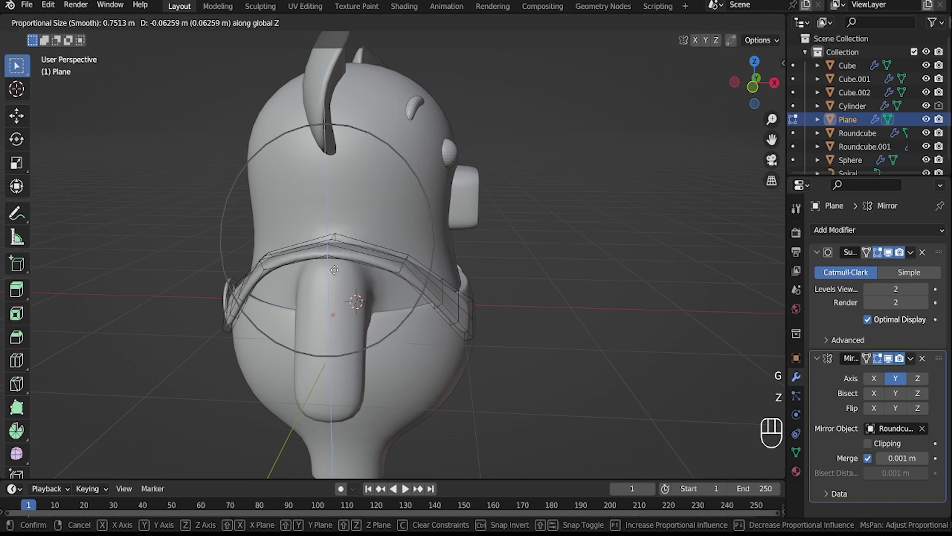
click(341, 272)
middle_drag(341, 271, 325, 301)
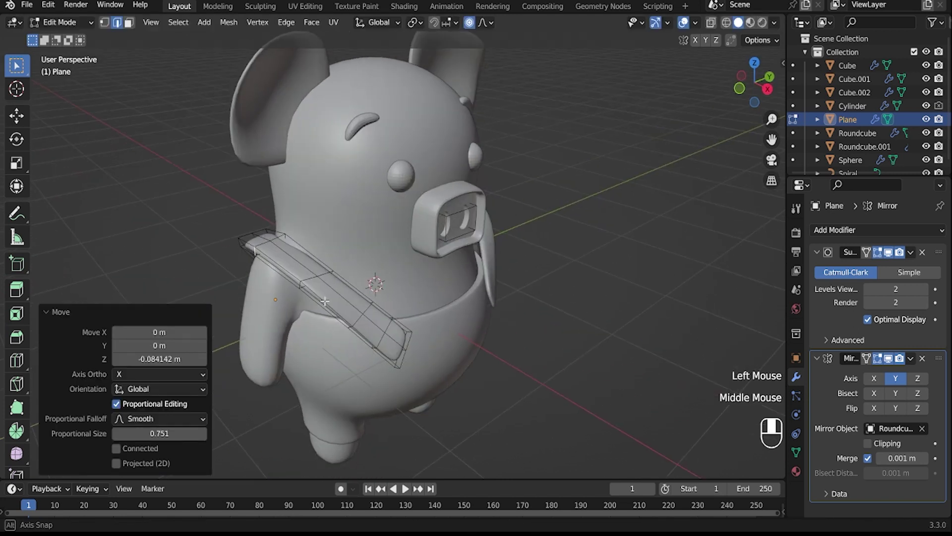
Step: Raise the strap's inner edge beside the body at the shoulder along Z with proportional editing
click(285, 241)
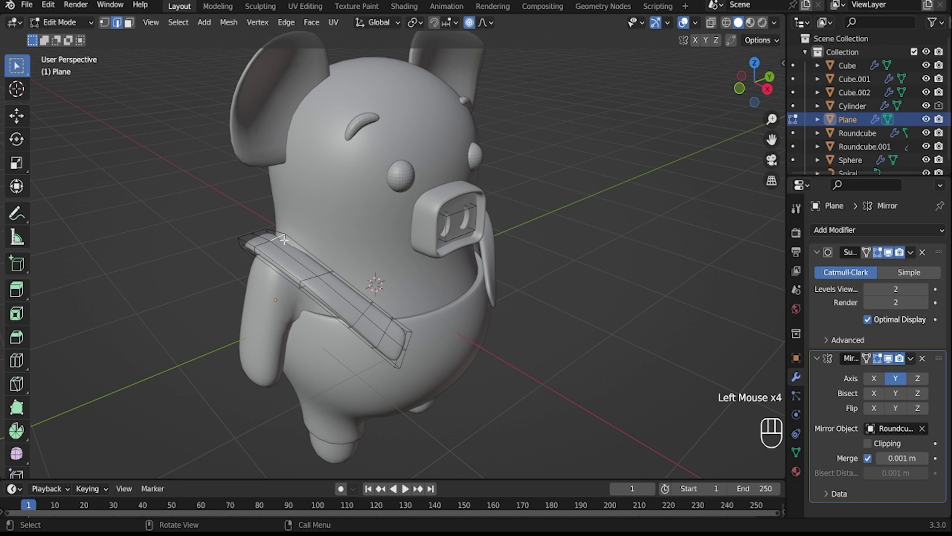
scroll(213, 238, up, 3)
middle_drag(147, 211, 574, 269)
key(alt+z)
click(573, 269)
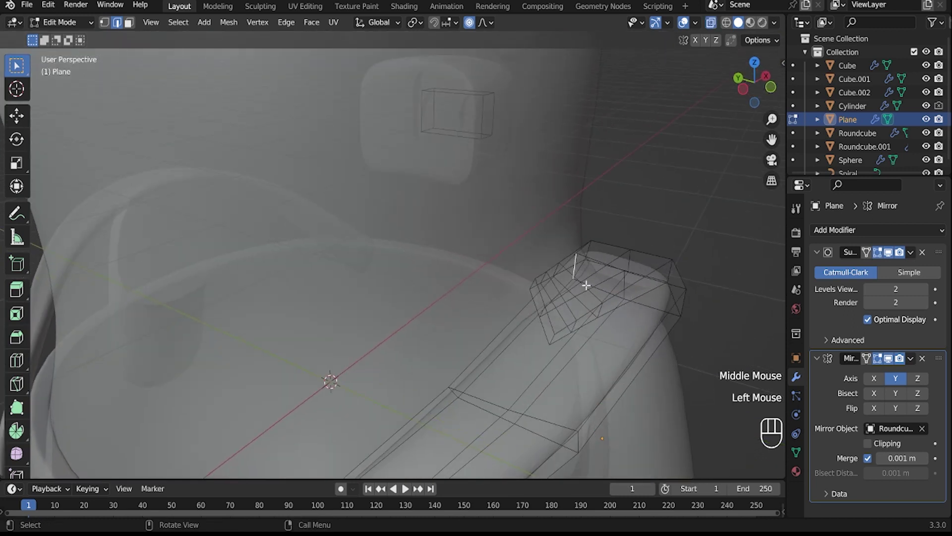
key(alt+z)
key(g)
key(z)
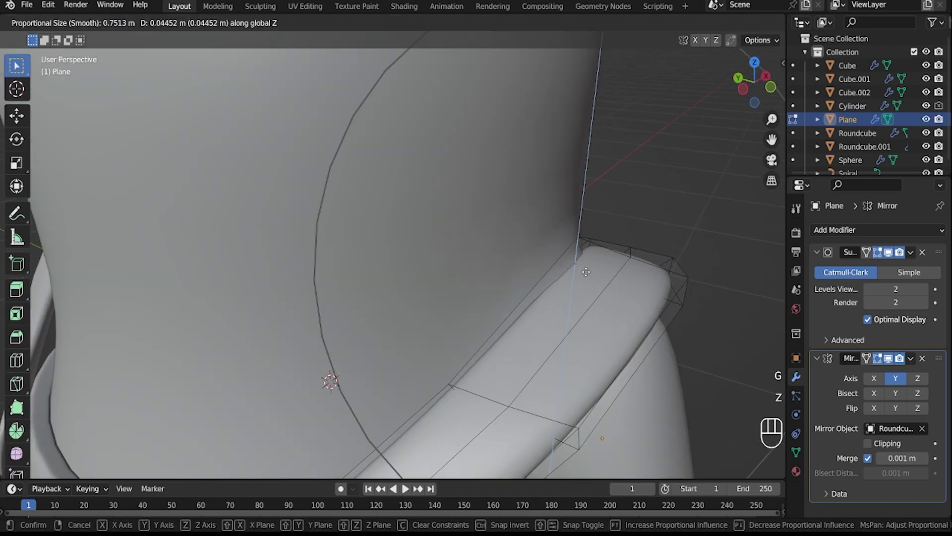
click(591, 254)
Step: Turn off proportional editing and lower the strap's two outer vertices above the arm about 0.072 m along Z
middle_drag(591, 255, 368, 195)
key(q)
key(1)
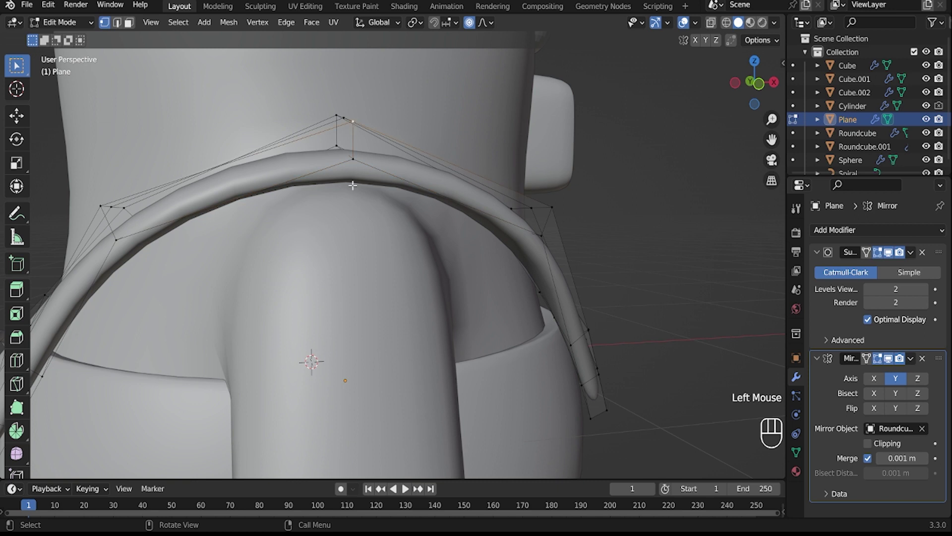
key(g)
key(z)
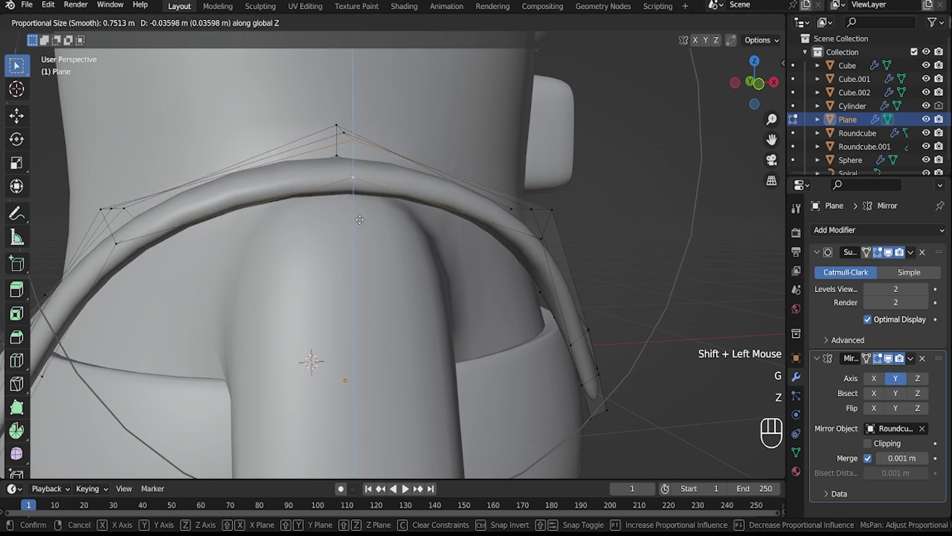
right_click(360, 219)
key(g)
key(z)
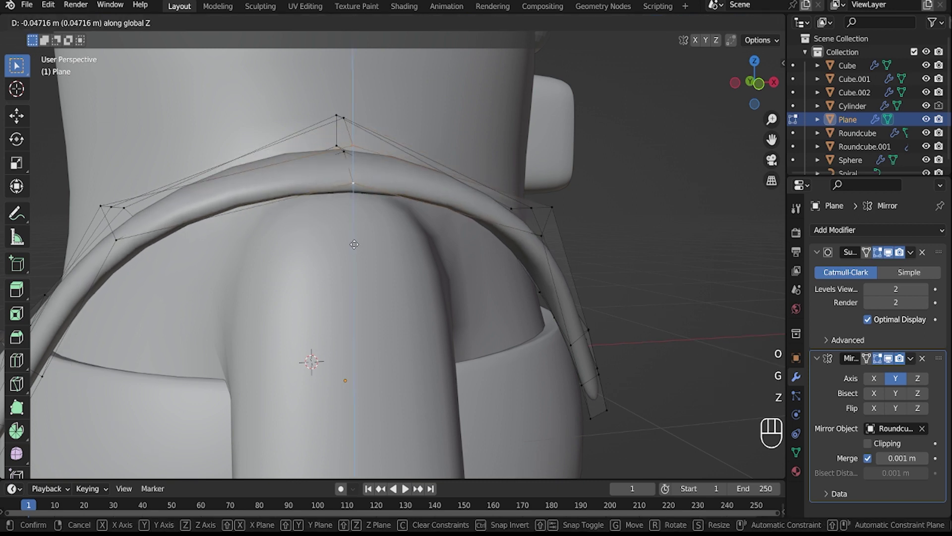
click(360, 228)
Step: Adjust the height of the same two outer shoulder vertices once more along Z and leave mesh editing
mouse_move(360, 228)
middle_down()
mouse_move(293, 284)
mouse_move(344, 231)
middle_up()
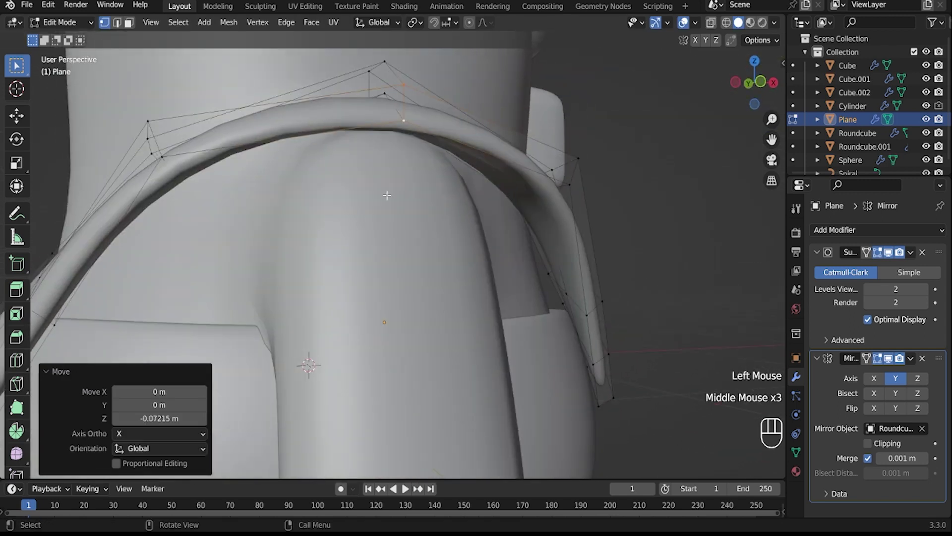
key(g)
key(z)
click(385, 208)
middle_drag(385, 209, 366, 304)
key(Tab)
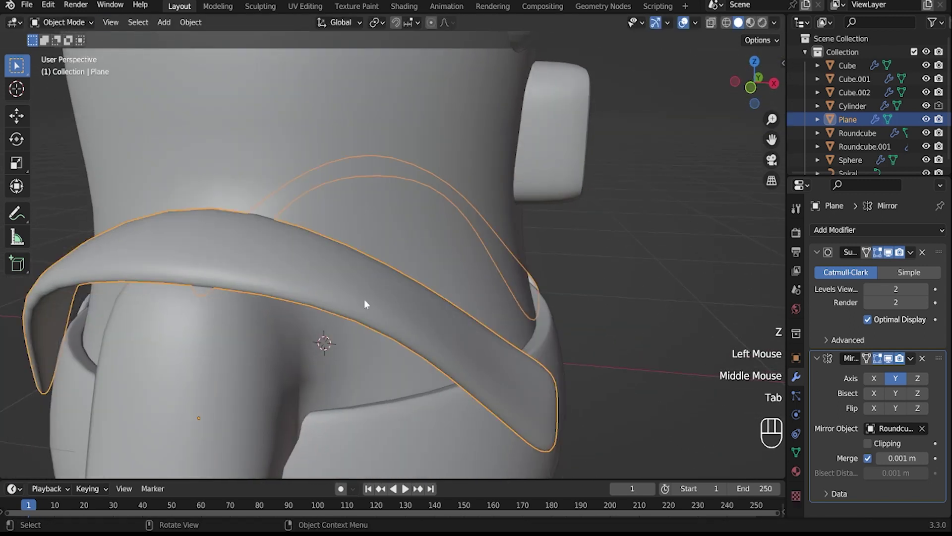
Step: Place the 3D cursor at the strap's front end and add a 32-vertex cylinder there for a button
scroll(510, 334, down, 2)
middle_drag(510, 334, 402, 311)
key(Tab)
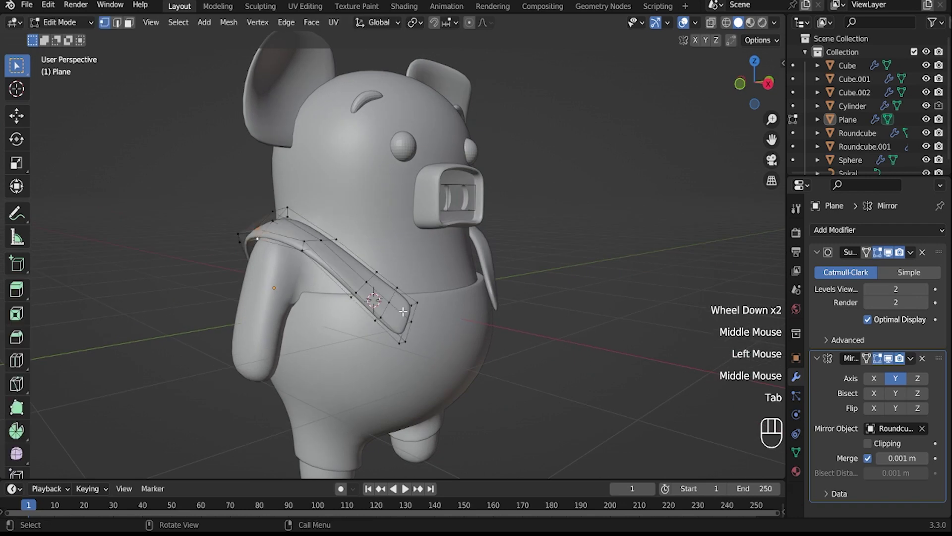
key(shift+s)
key(Tab)
middle_drag(408, 349, 378, 351)
key(shift+a)
mouse_move(343, 261)
click(442, 330)
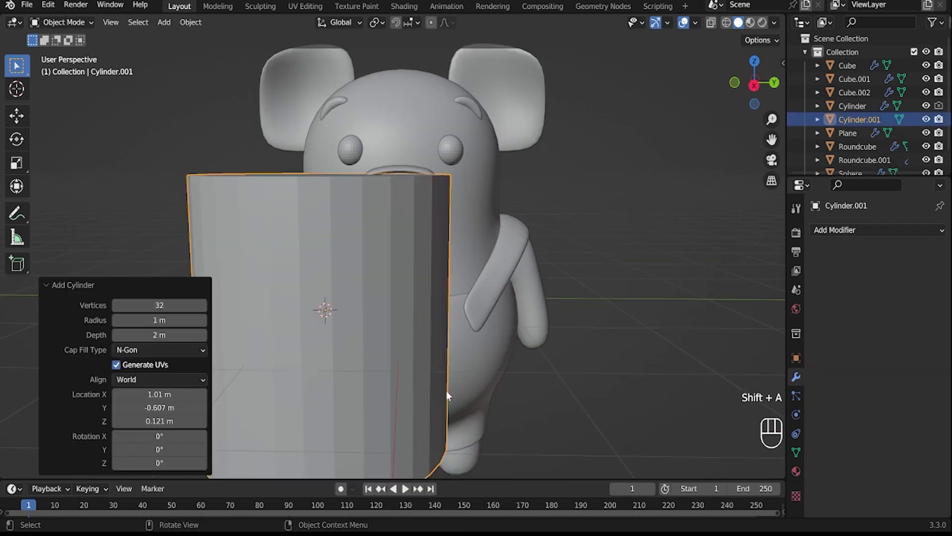
Step: Scale the new cylinder down to about 0.124 of its size
key(s)
click(329, 345)
scroll(357, 337, up, 2)
shift+middle_drag(380, 329, 505, 286)
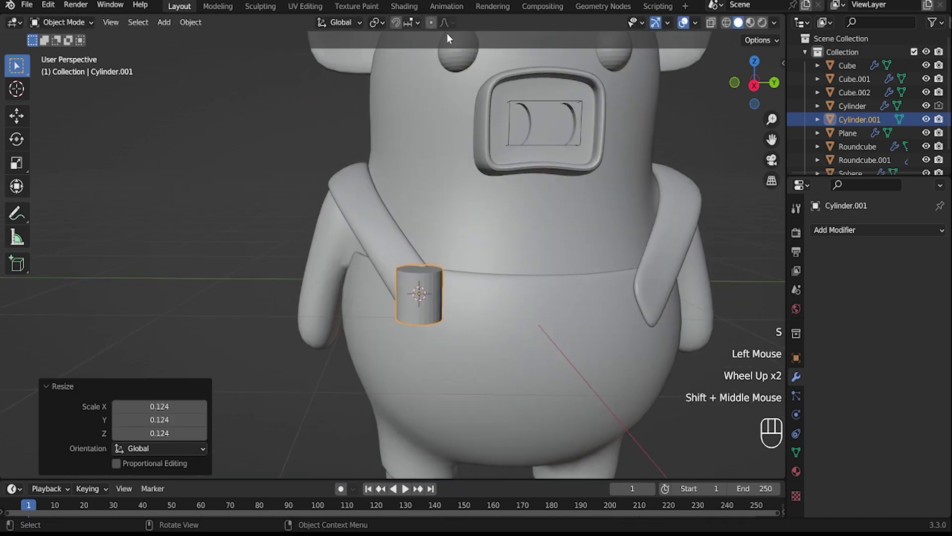
Step: Enable Face Project snapping aligned to the surface and move the cylinder onto the front end of the strap
click(417, 23)
click(387, 100)
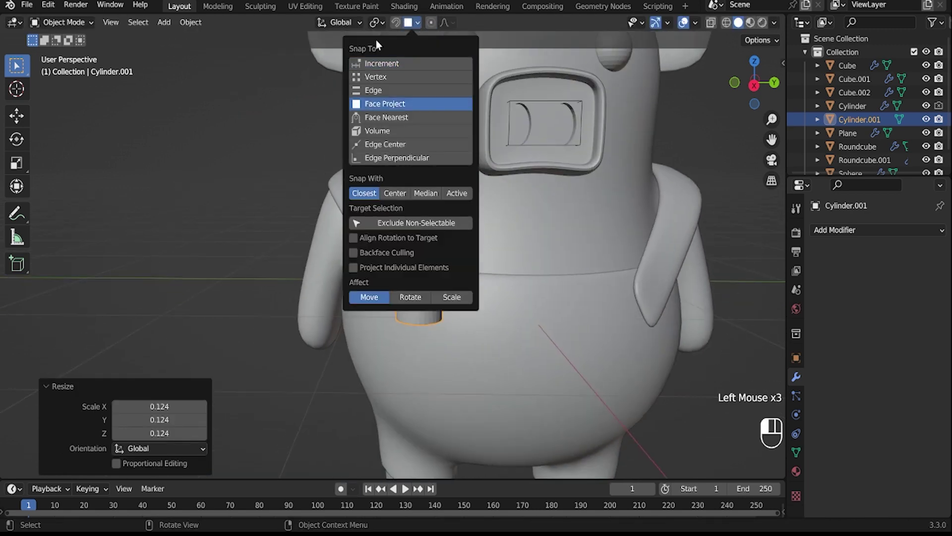
click(405, 22)
key(g)
click(417, 293)
Step: Snap the cylinder to the 3D cursor and scale it down by about 0.569
key(shift+s)
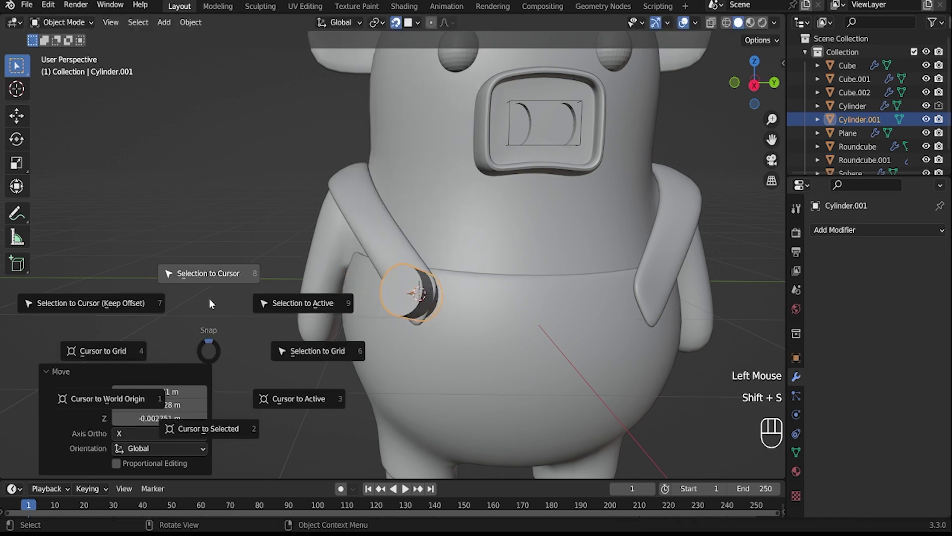
middle_drag(236, 298, 324, 348)
key(s)
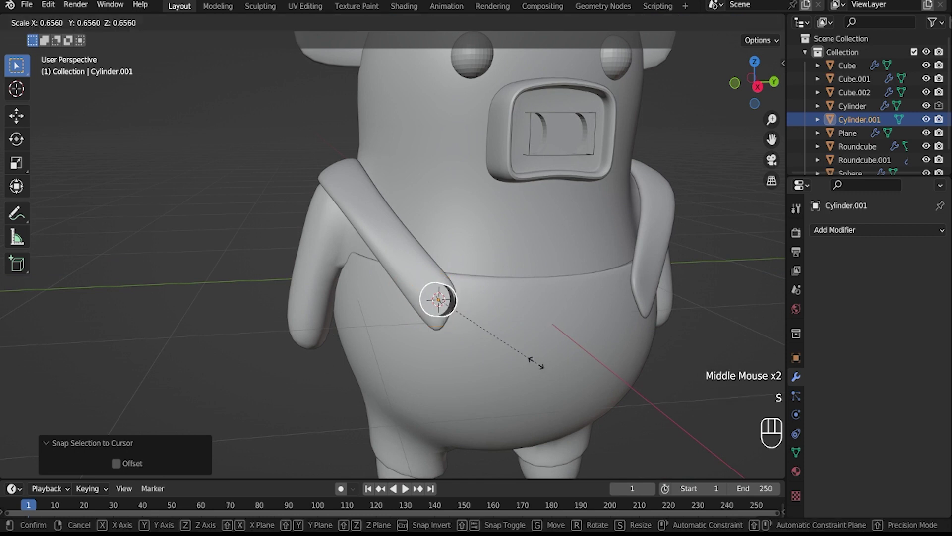
click(519, 353)
scroll(372, 319, up, 2)
middle_drag(372, 319, 475, 361)
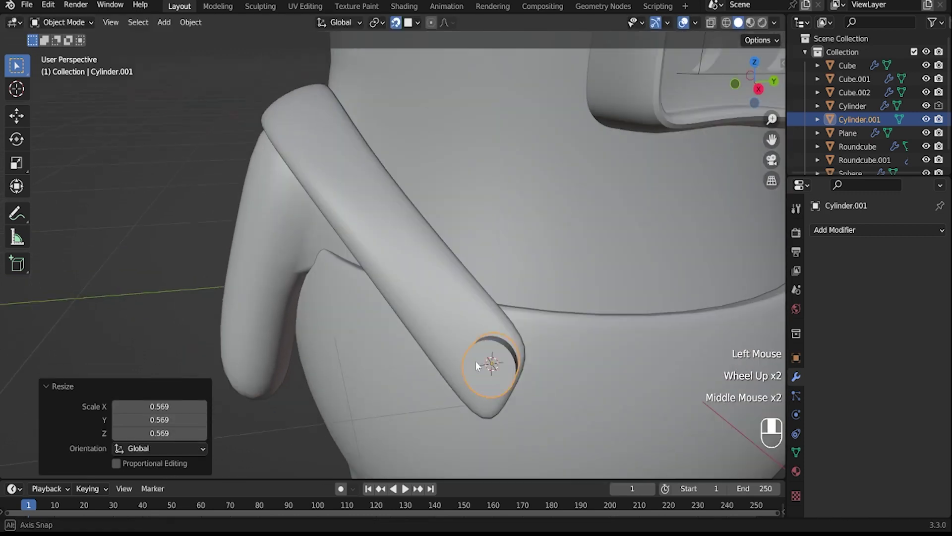
Step: Scale the button cylinder down slightly more, by about 0.916
key(Tab)
key(Tab)
middle_drag(569, 391, 680, 127)
click(756, 95)
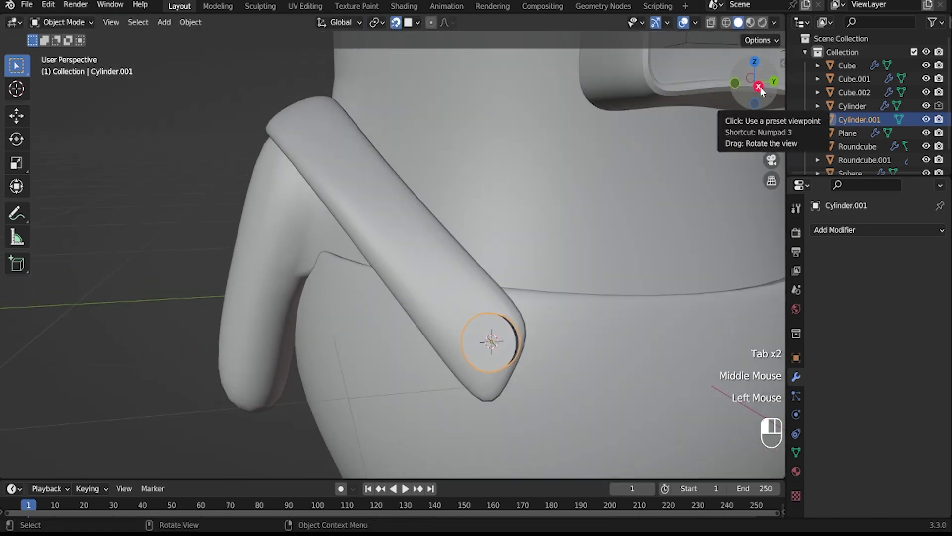
middle_drag(470, 344, 544, 361)
key(s)
click(623, 365)
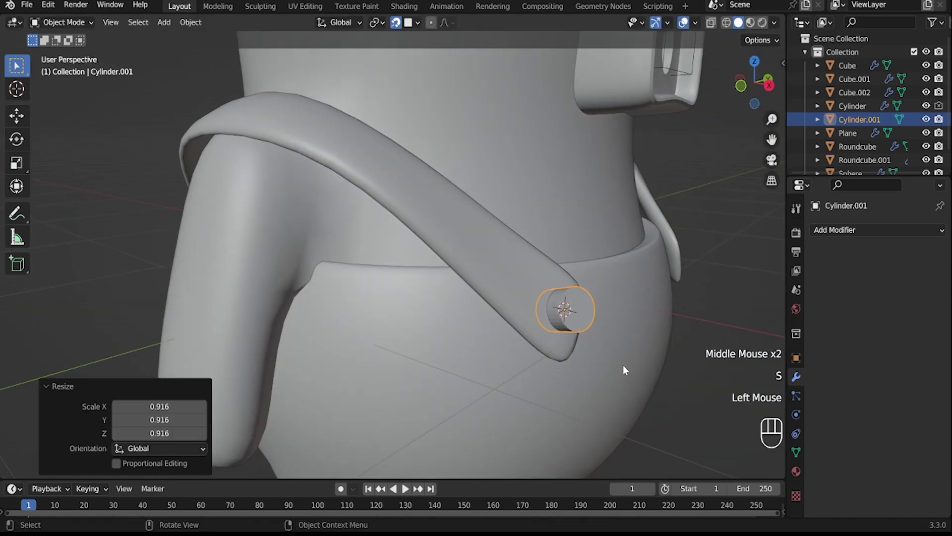
middle_drag(623, 365, 615, 367)
key(g)
key(y)
key(y)
key(x)
key(x)
key(z)
key(z)
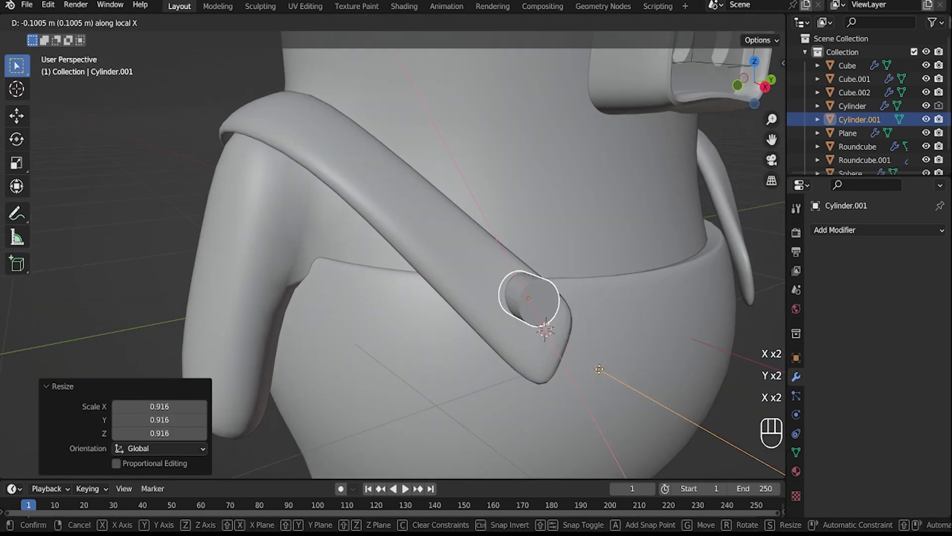
right_click(599, 369)
middle_drag(598, 369, 570, 377)
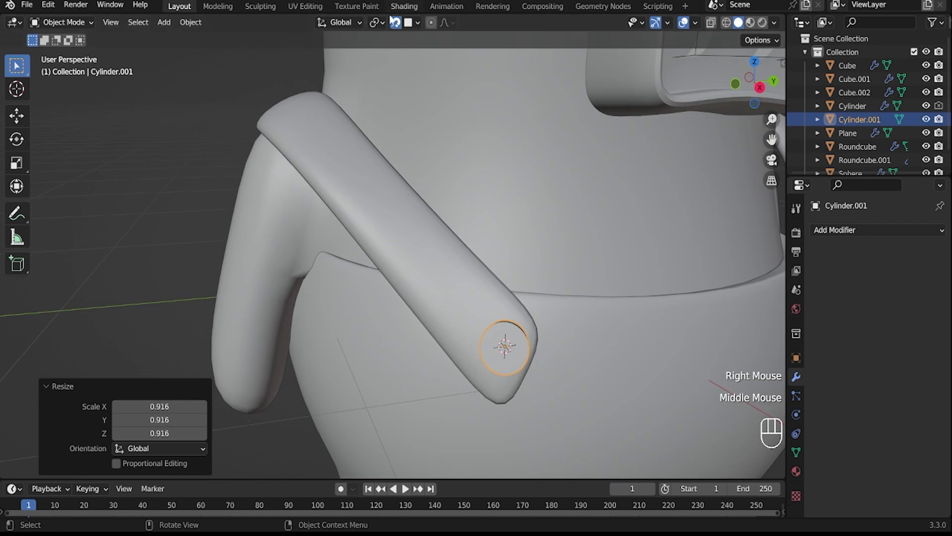
Step: Turn off snapping and try to slide the button cylinder along its local and global axes
click(424, 278)
shift+middle_drag(424, 278, 410, 288)
key(g)
key(x)
key(x)
key(x)
key(x)
right_click(403, 280)
middle_drag(402, 281, 475, 296)
key(g)
key(x)
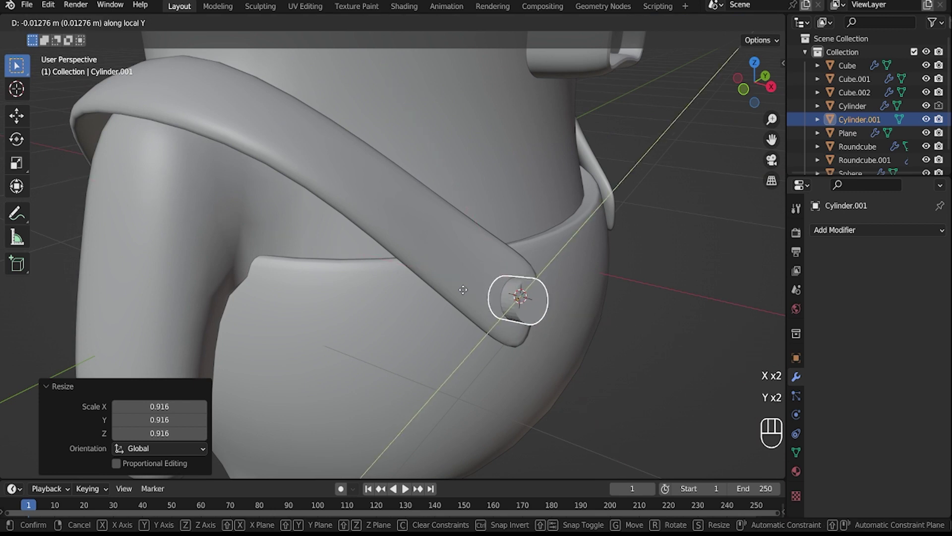
right_click(448, 283)
key(g)
key(y)
key(y)
key(z)
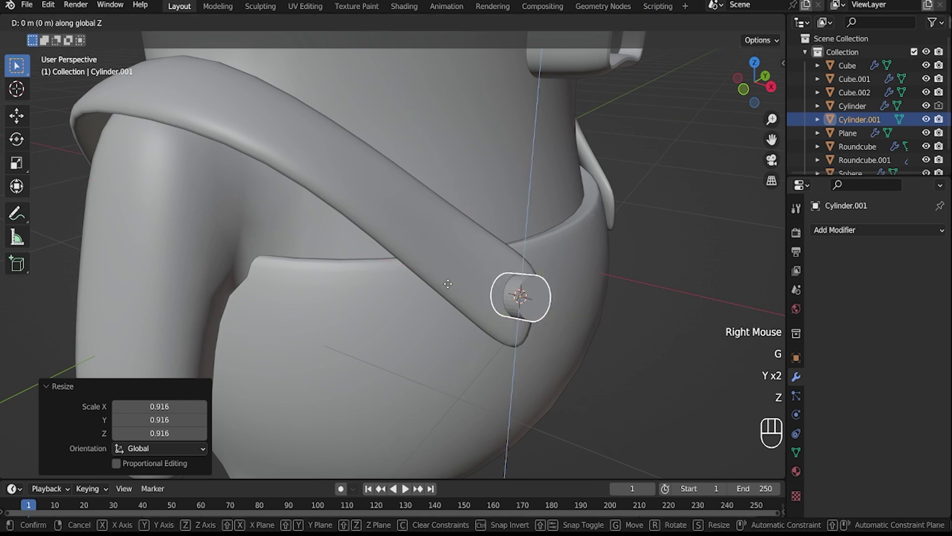
right_click(444, 283)
Step: Place the 3D cursor on the centre line of the strap mesh, just above its front end
middle_drag(444, 283, 443, 329)
key(Tab)
key(Tab)
click(443, 329)
key(Tab)
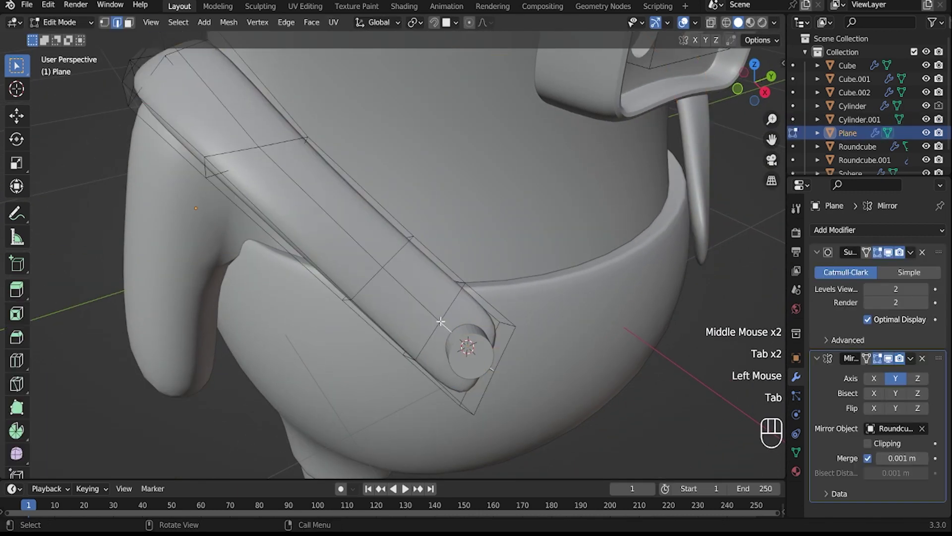
key(shift+s)
key(Tab)
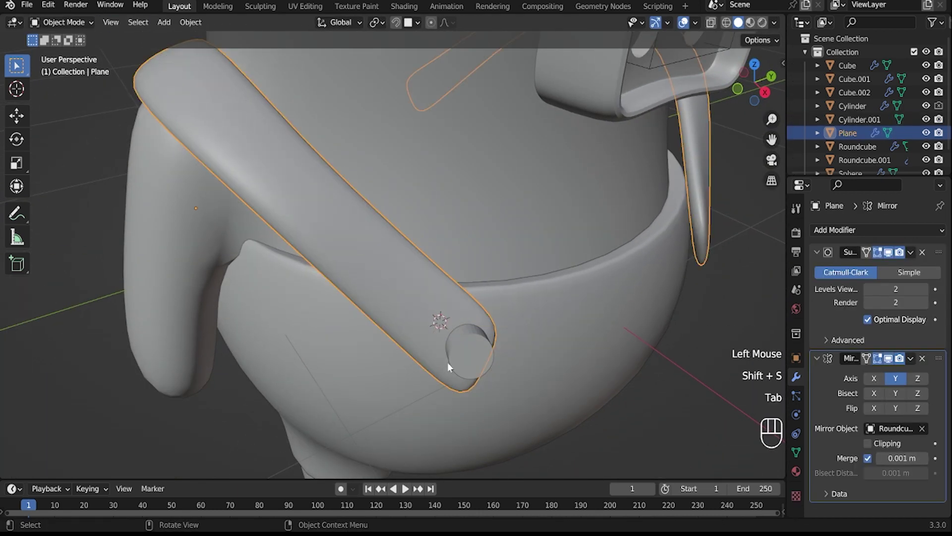
Step: Snap the button cylinder to the 3D cursor on the strap
key(shift+s)
click(469, 349)
click(467, 354)
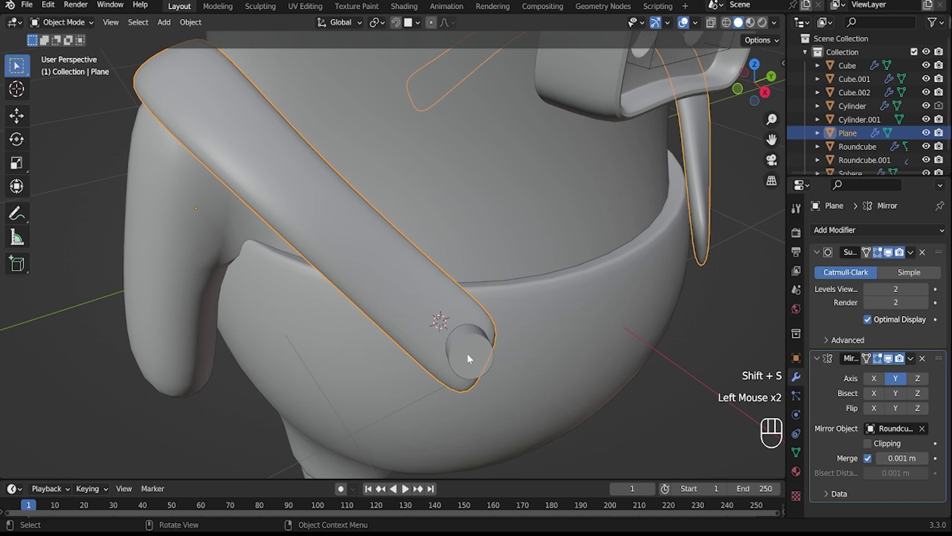
key(shift+s)
click(462, 274)
middle_drag(462, 272, 442, 385)
Step: In the right view, move the button about 0.058 m down and 0.026 m along Y, and adjust its depth along local Z
click(762, 91)
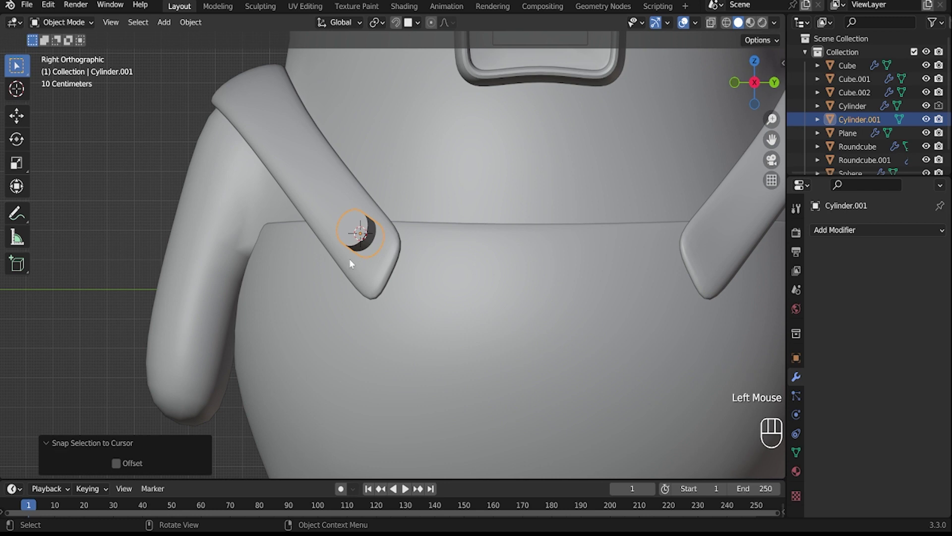
key(g)
click(356, 276)
middle_drag(357, 276, 371, 299)
key(g)
key(z)
key(z)
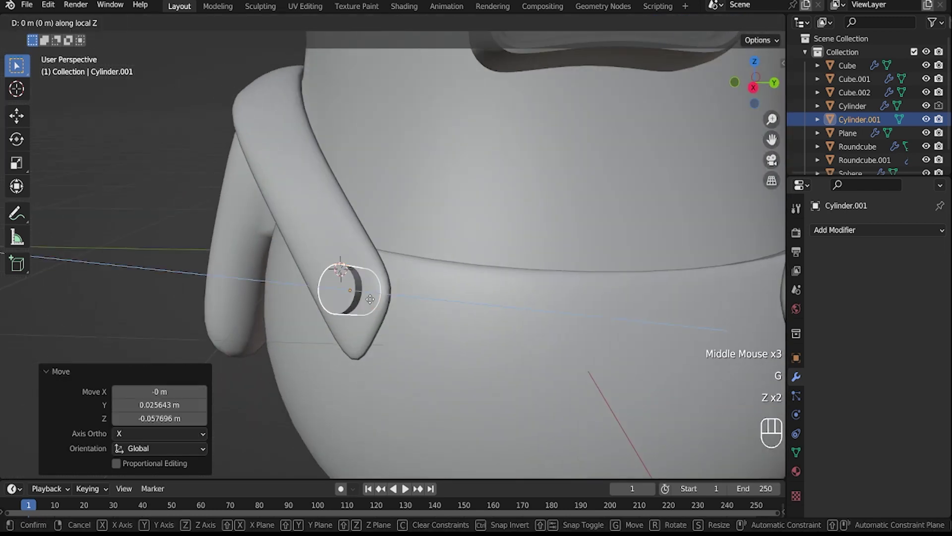
click(362, 298)
Step: Select the button cylinder's front face and apply the object's transform
key(Tab)
key(3)
click(330, 304)
key(Tab)
key(ctrl+a)
click(307, 289)
Step: Bevel the button's front face into a rounded dome and shade the button smooth
key(Tab)
key(ctrl+b)
scroll(346, 302, up, 2)
click(347, 302)
key(Tab)
right_click(332, 274)
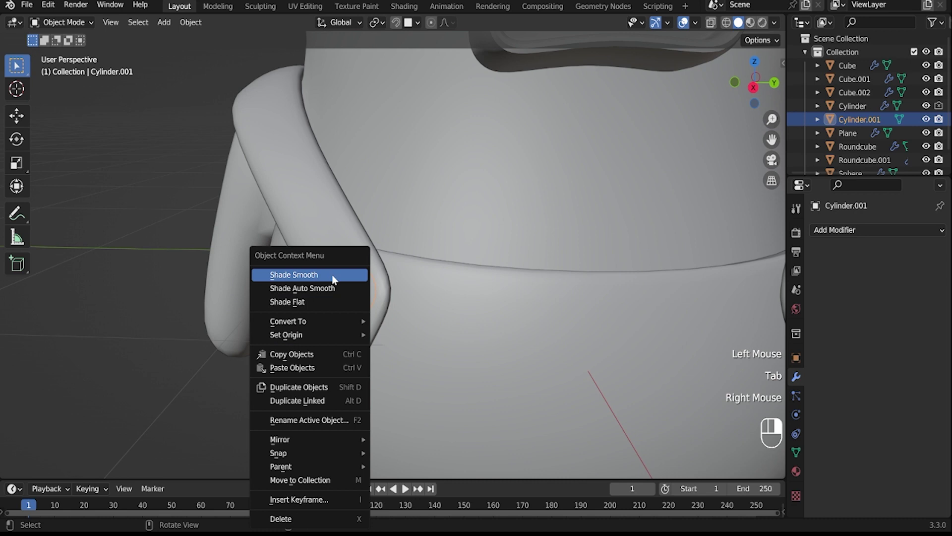
click(332, 275)
Step: Mirror the button to the other strap with a Mirror modifier on X and Y, using Roundcube as mirror object
click(870, 230)
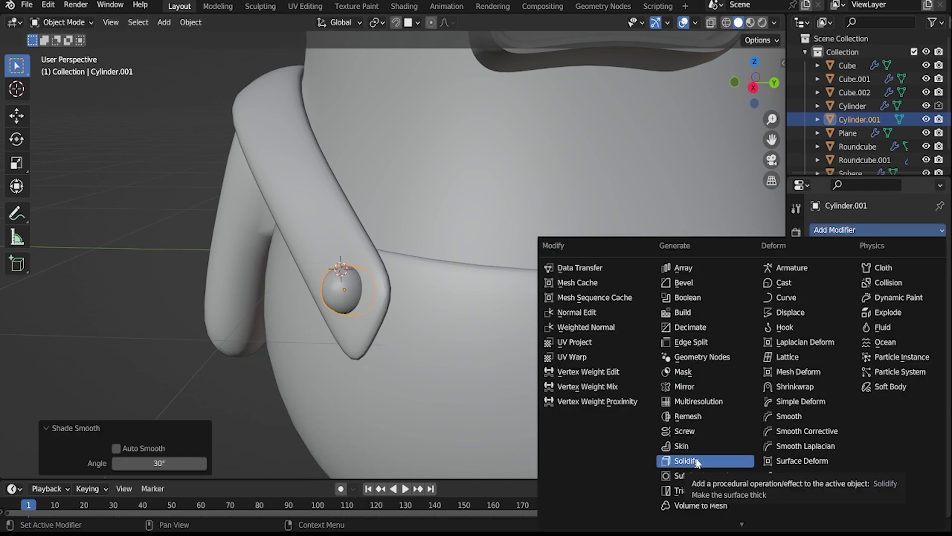
click(690, 386)
click(633, 372)
click(896, 272)
scroll(580, 361, down, 2)
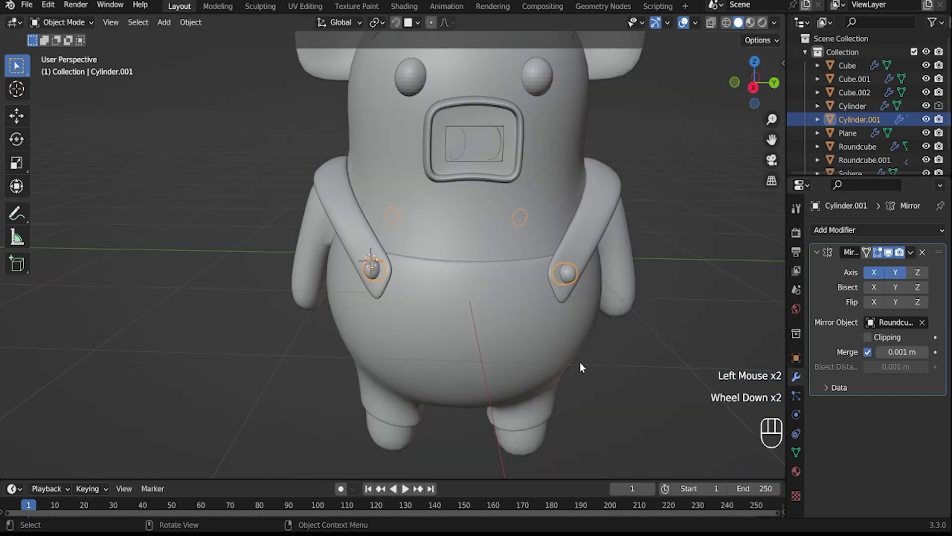
click(626, 366)
Step: Place the 3D cursor at the snout's front face and add a cube there
middle_drag(626, 366, 464, 225)
click(437, 419)
scroll(456, 156, up, 1)
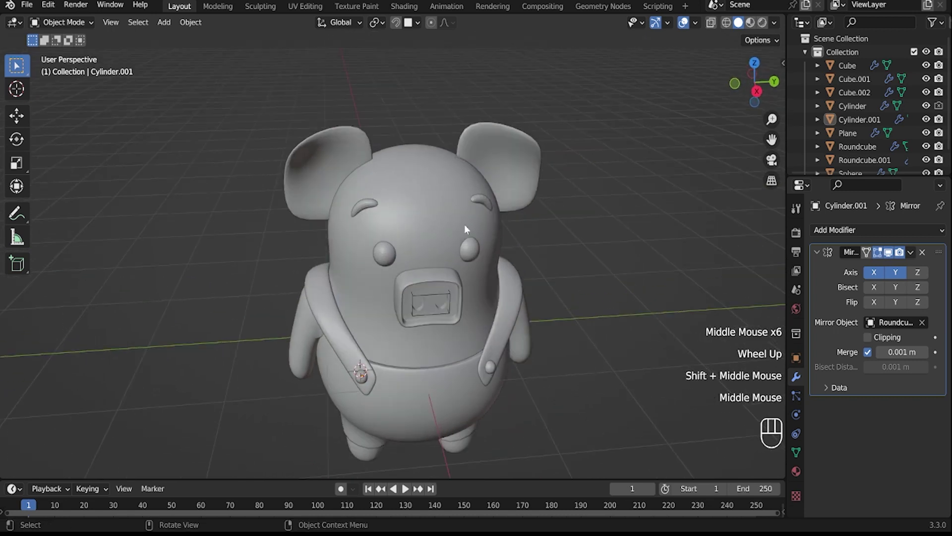
middle_drag(431, 274, 424, 284)
click(424, 267)
key(Tab)
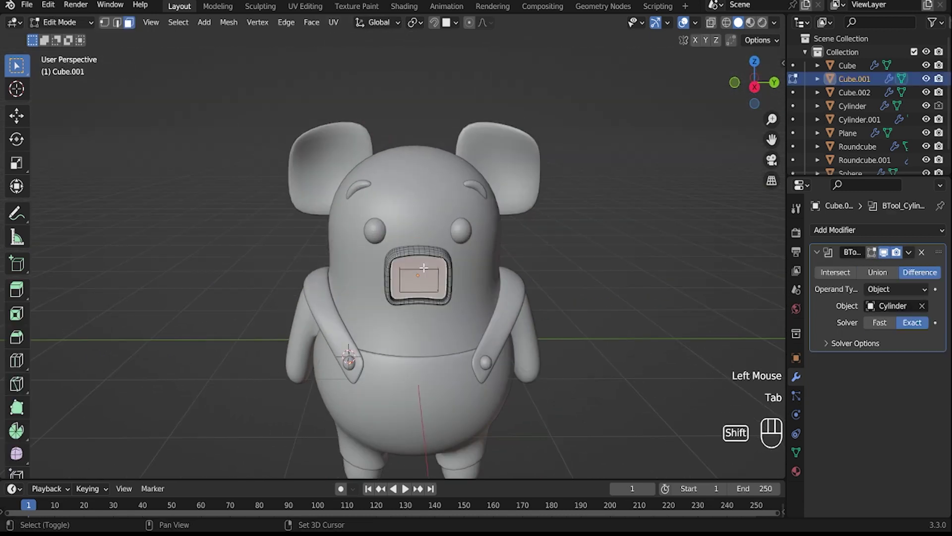
key(shift+s)
key(Tab)
key(shift+a)
mouse_move(416, 260)
click(478, 274)
Step: In the right view, scale the new cube down to a small block and move it along Z to just below the snout
click(755, 87)
key(s)
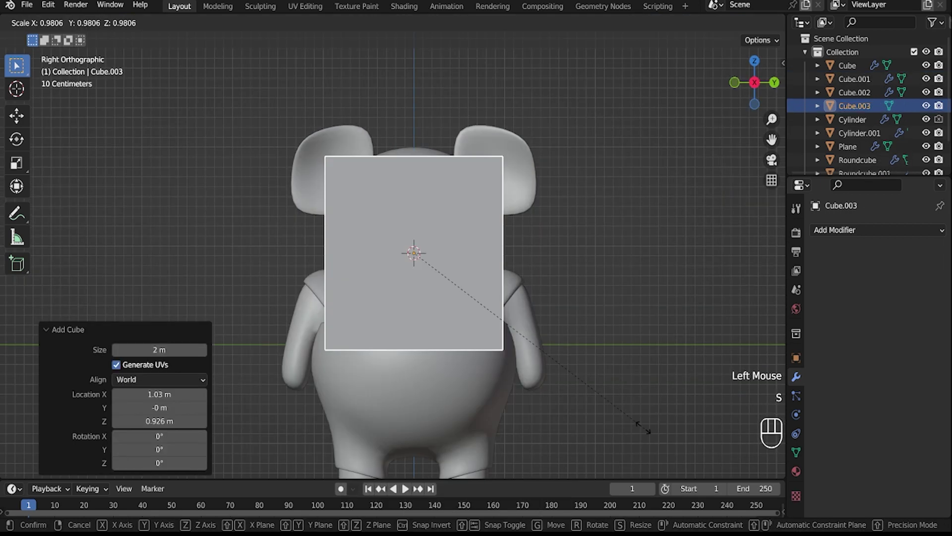
click(434, 272)
key(g)
key(z)
click(431, 314)
Step: Scale the block below the snout 2.495 along Y, and shrink its other two axes to about 0.78
key(s)
key(y)
click(474, 330)
key(s)
key(shift+y)
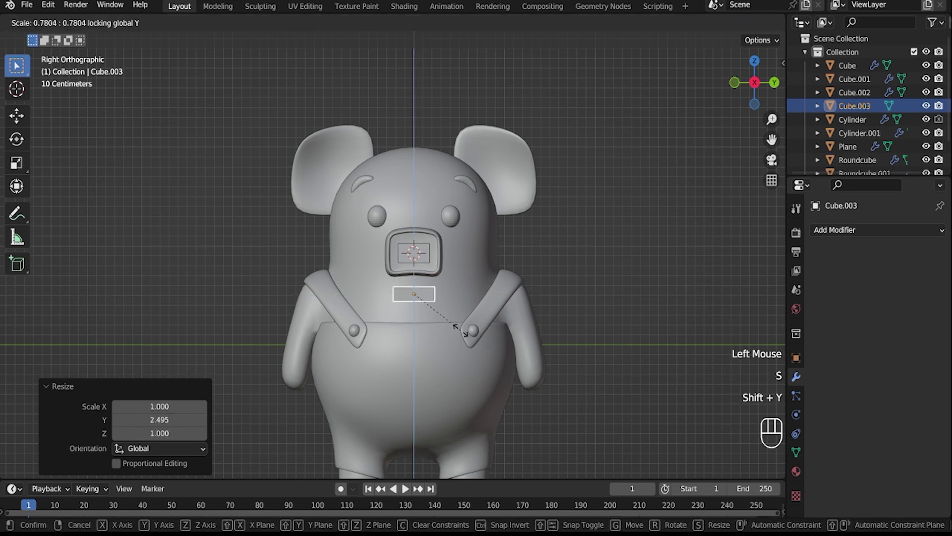
click(455, 327)
Step: Add a Subdivision Surface modifier with viewport level 2 to the mouth block and shade it smooth
key(Tab)
click(845, 231)
click(710, 460)
click(925, 289)
scroll(436, 297, up, 3)
key(Tab)
right_click(435, 341)
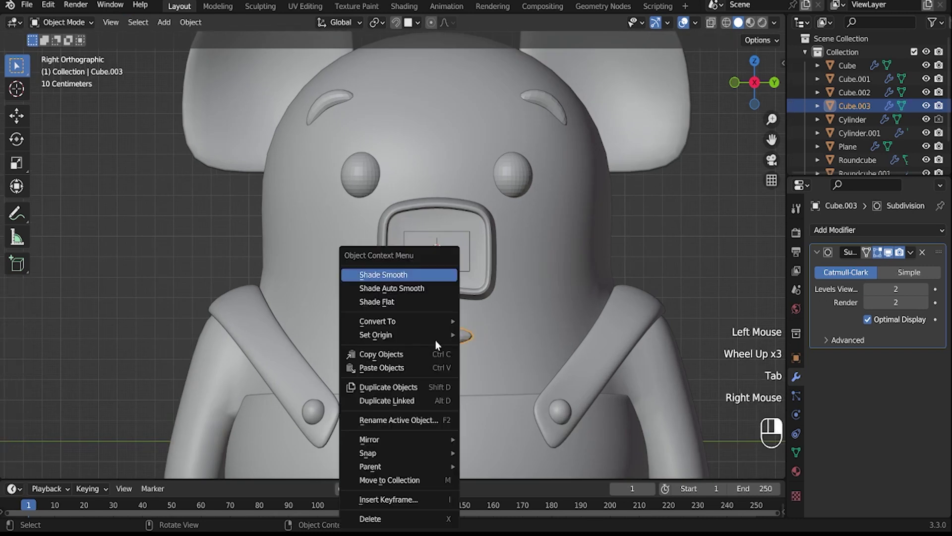
click(419, 273)
Step: Shade the eyebrows and the eyes smooth
click(552, 107)
right_click(552, 106)
click(549, 102)
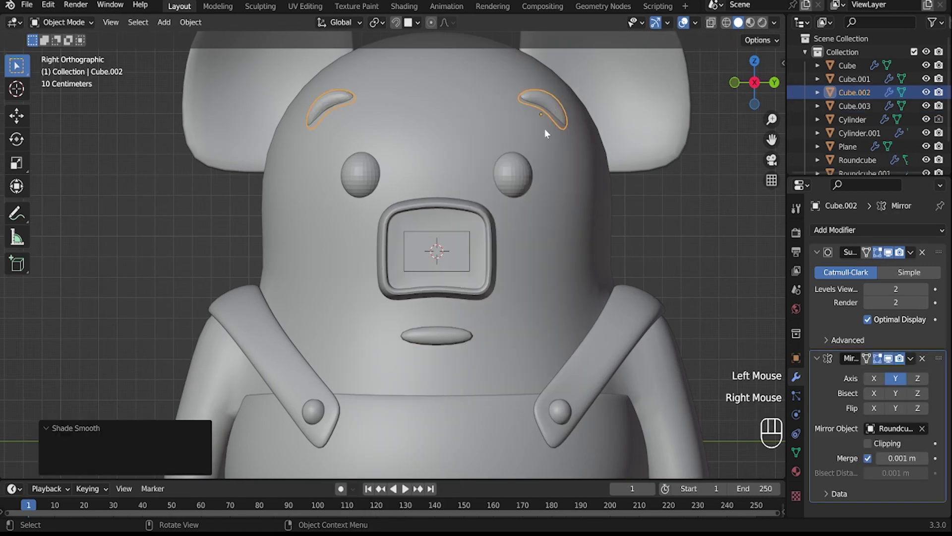
click(515, 175)
right_click(516, 176)
click(516, 177)
Step: Add a centred vertical loop cut to the mouth and lower it about 0.055 m along Z to form a smile
click(442, 337)
key(Tab)
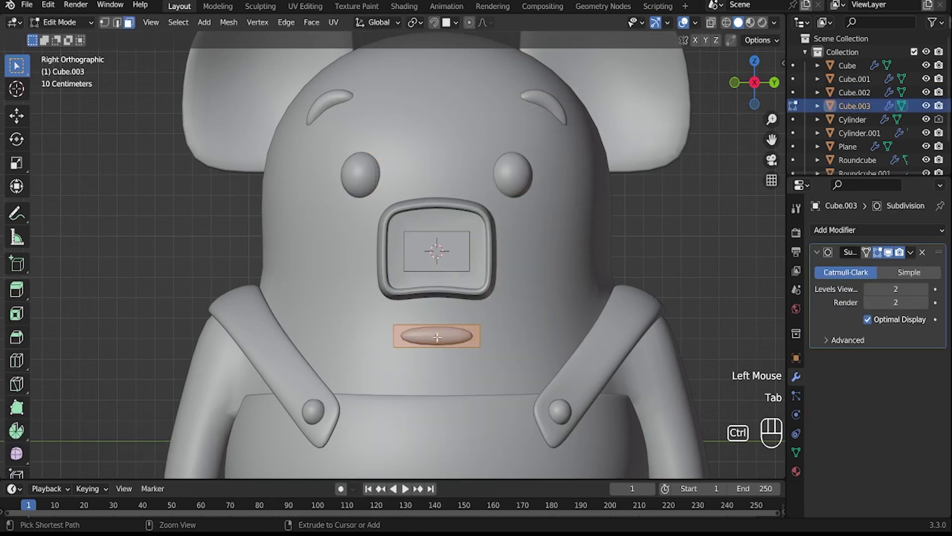
key(ctrl+r)
right_click(437, 339)
key(g)
key(z)
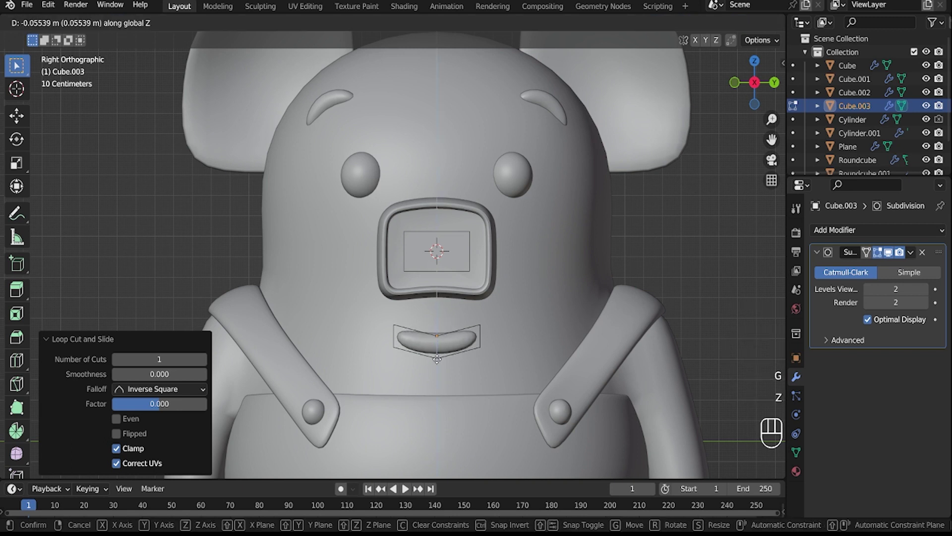
click(437, 358)
Step: Raise the mouth about 0.01 m along Z and move it about 0.14 m back along X into the face
key(Tab)
key(g)
key(z)
click(453, 347)
middle_drag(454, 348, 400, 367)
key(g)
key(x)
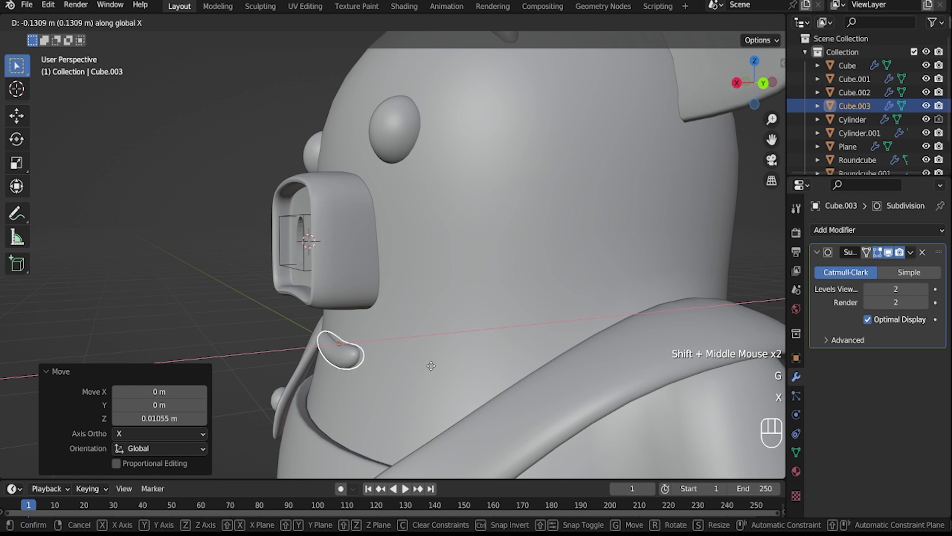
click(431, 368)
Step: In the right view, scale the mouth to 0.895 along Y and adjust its height along Z
click(737, 83)
scroll(544, 293, up, 2)
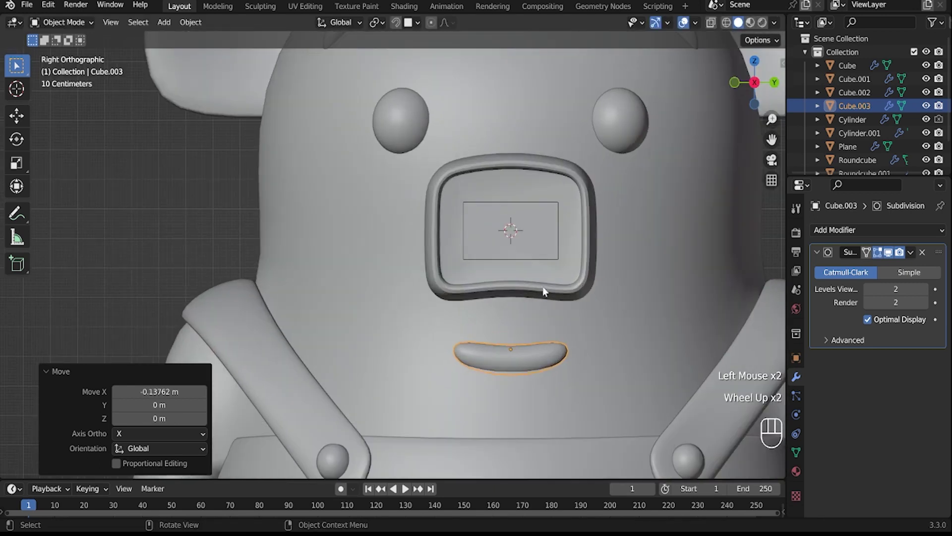
scroll(550, 357, down, 2)
key(s)
key(y)
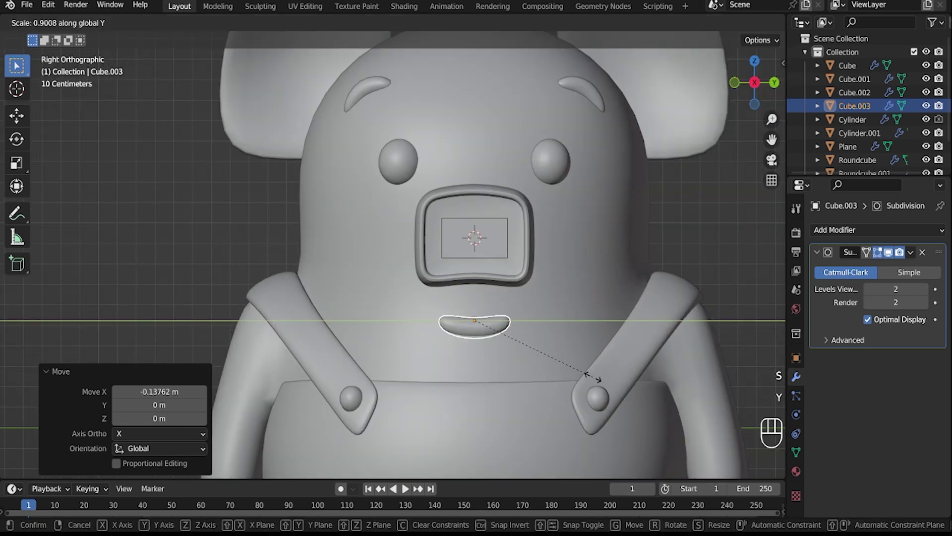
click(589, 376)
key(g)
key(z)
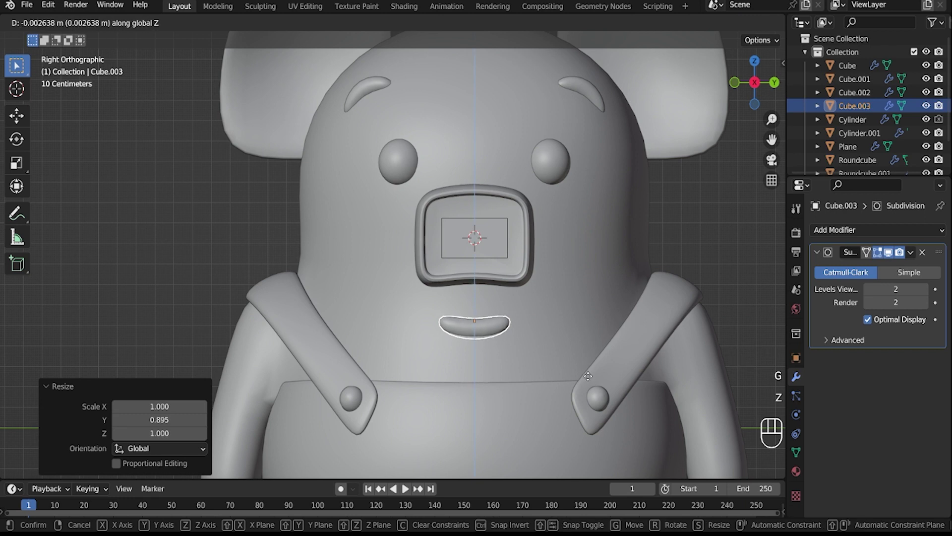
click(546, 373)
Step: Select the top face of the pig's head mesh in face select mode
middle_drag(546, 373, 408, 198)
scroll(514, 348, down, 2)
scroll(521, 298, down, 1)
key(Tab)
key(Tab)
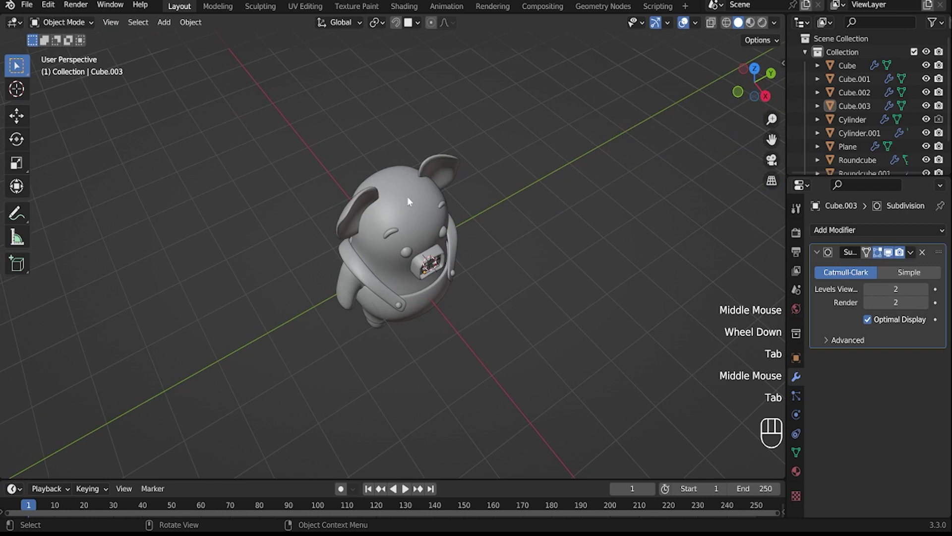
click(409, 201)
key(Tab)
key(3)
click(399, 184)
key(shift+s)
key(shift+s)
key(shift+s)
key(Tab)
key(ctrl+z)
key(ctrl+z)
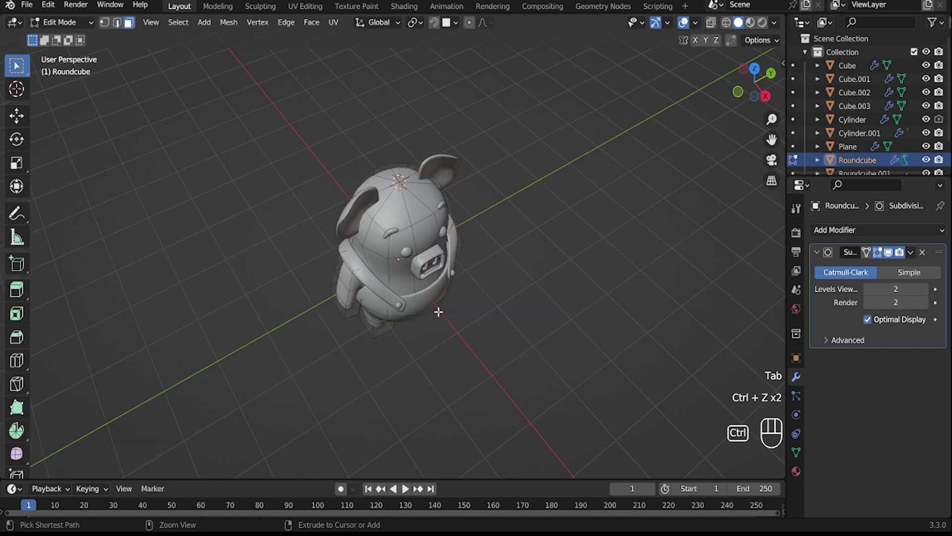
key(ctrl+z)
Step: Snap the 3D cursor to the selected head face and add a UV sphere there in Object Mode
key(shift+s)
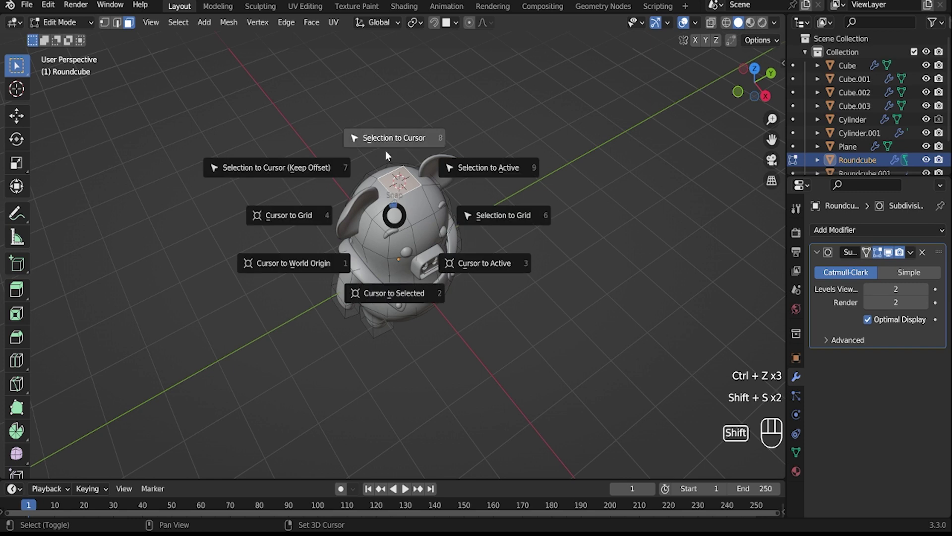
click(404, 313)
key(Tab)
key(shift+a)
mouse_move(413, 186)
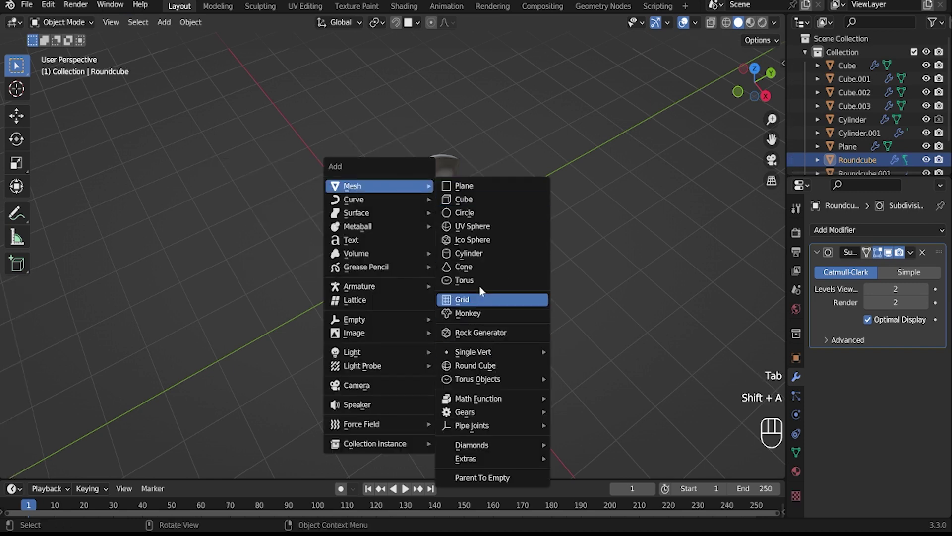
click(476, 226)
click(766, 96)
scroll(542, 242, up, 2)
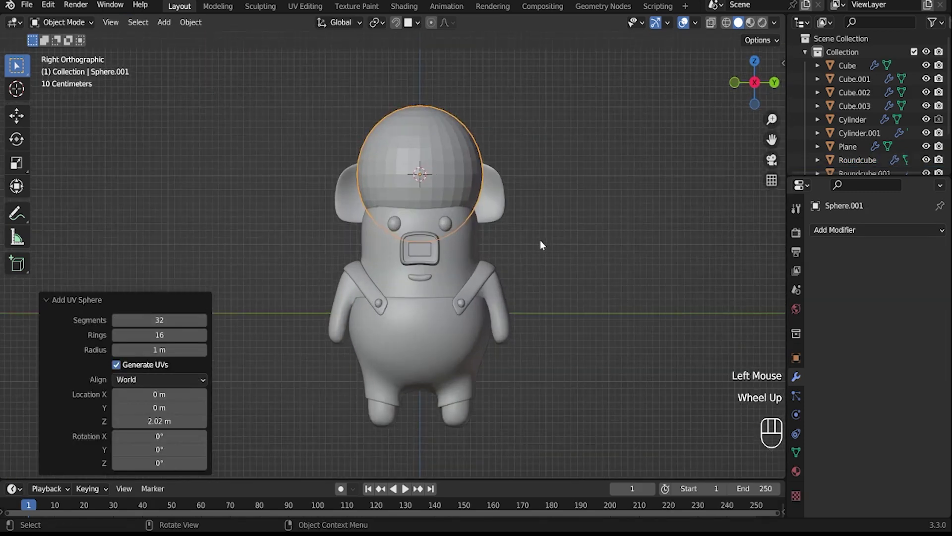
Step: Delete the faces of the sphere's lower half, using X-ray to select through it
key(Tab)
key(alt+z)
drag(325, 171, 589, 270)
key(x)
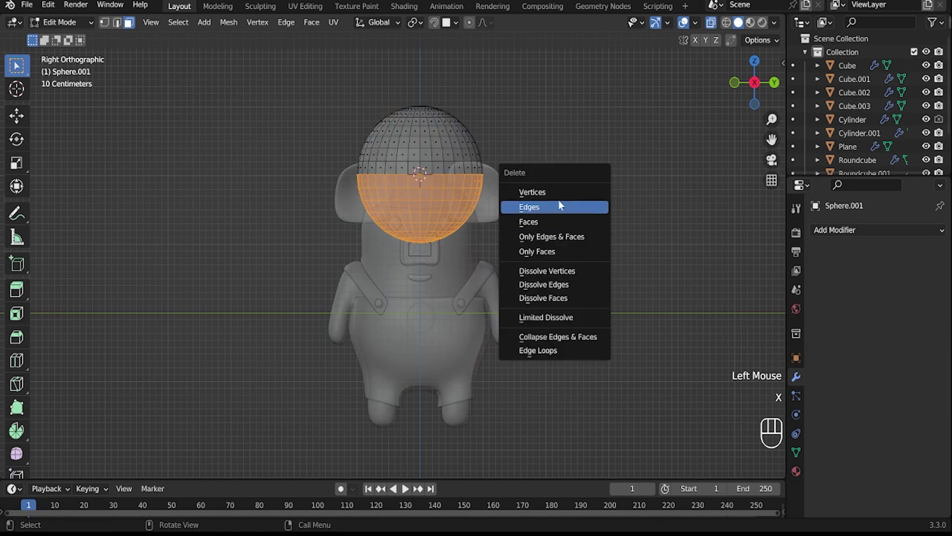
click(560, 222)
key(alt+z)
Step: Extrude the dome's lowest face ring outward along its normals by about 0.09 m to form a hat band
scroll(478, 166, up, 1)
middle_drag(479, 166, 548, 203)
alt+click(476, 151)
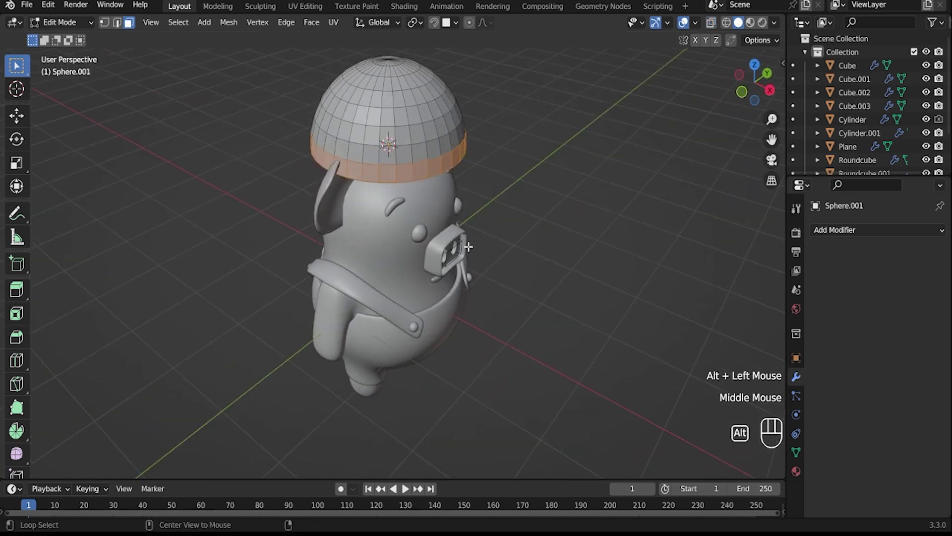
key(alt+e)
click(469, 246)
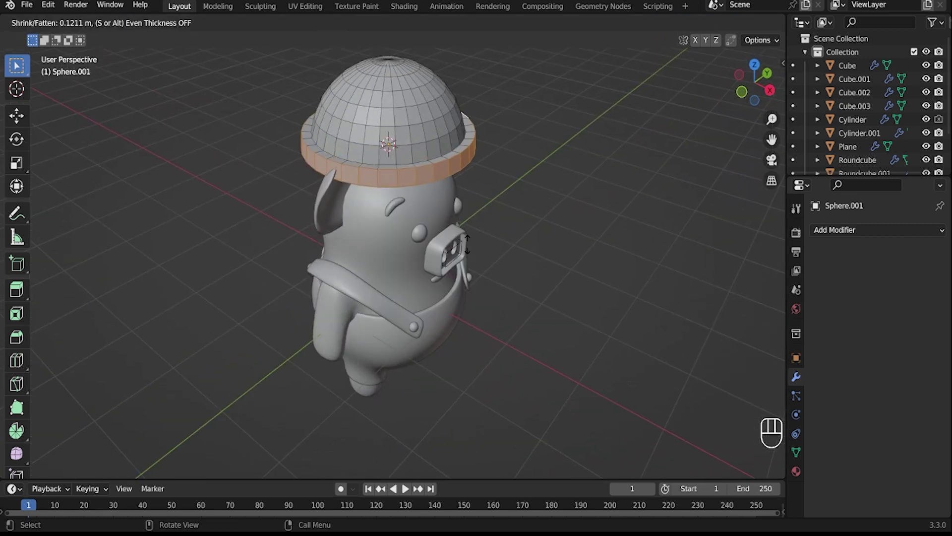
click(467, 243)
Step: Extrude the band's front faces about 0.46 m forward as a brim, and set the snapping target to Vertex
middle_drag(475, 158, 438, 162)
click(763, 95)
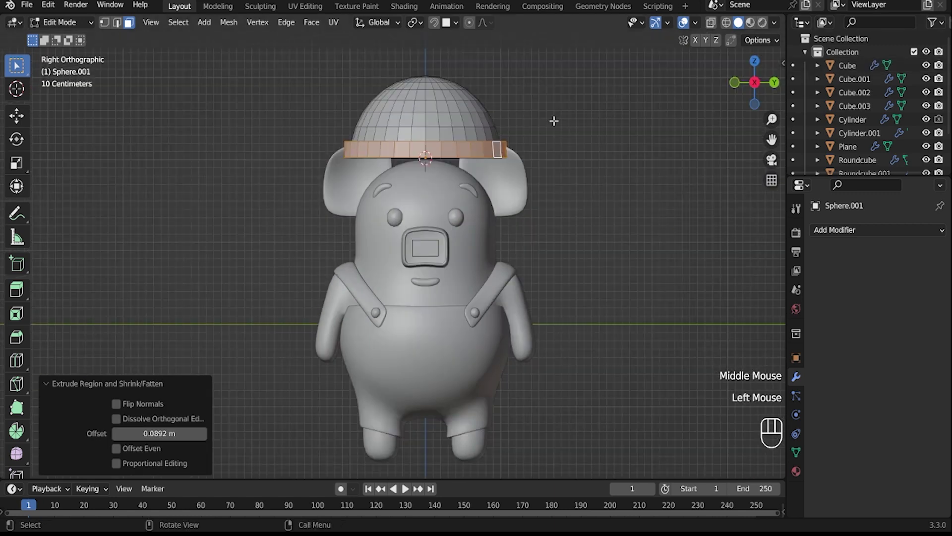
click(434, 150)
shift+click(418, 150)
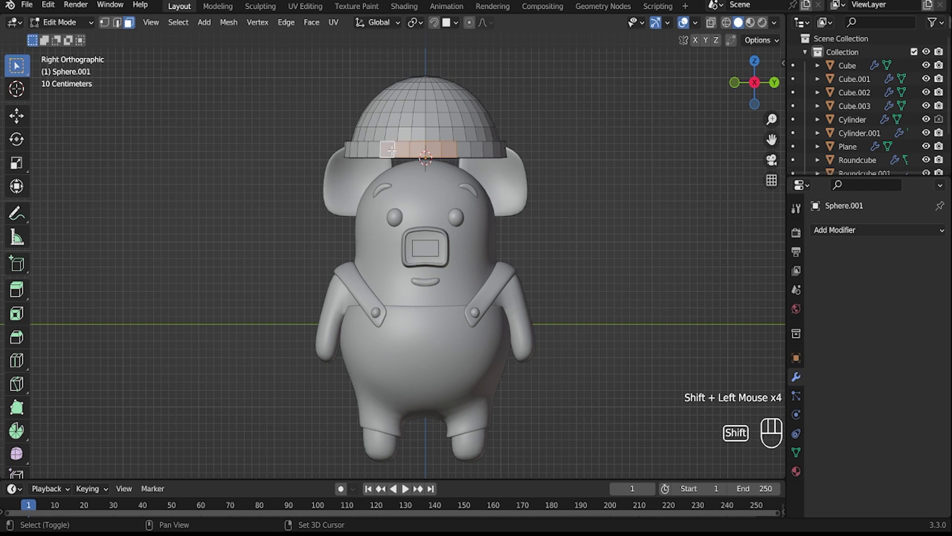
middle_drag(385, 152, 491, 223)
key(e)
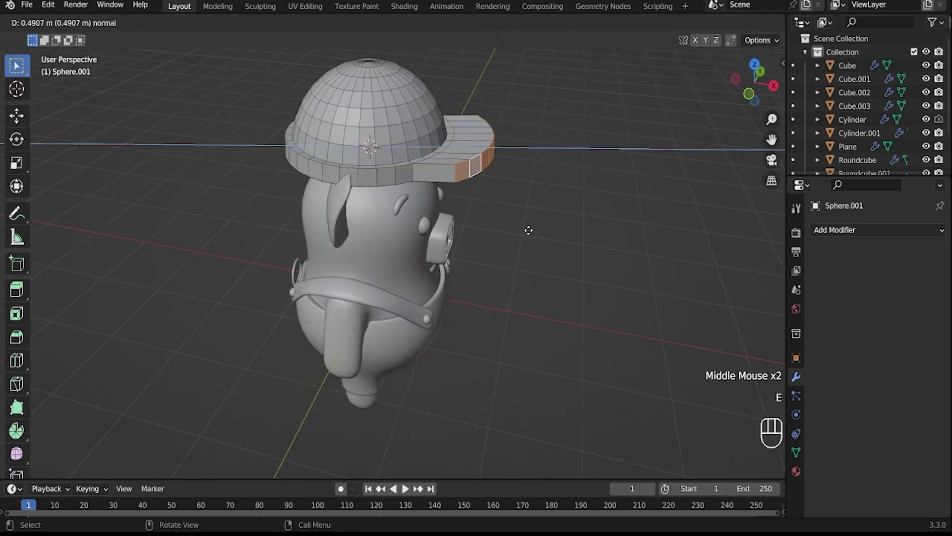
click(529, 230)
click(451, 22)
click(413, 77)
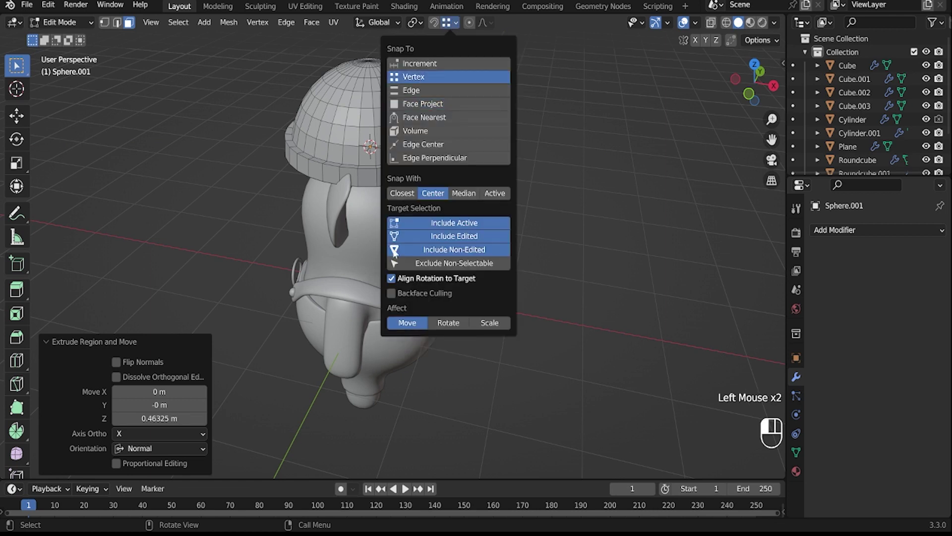
key(g)
key(z)
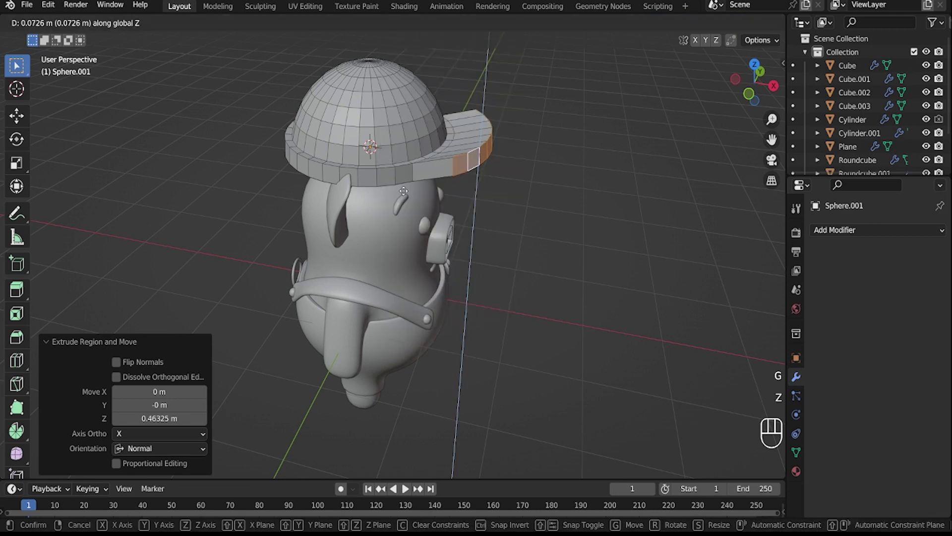
right_click(396, 184)
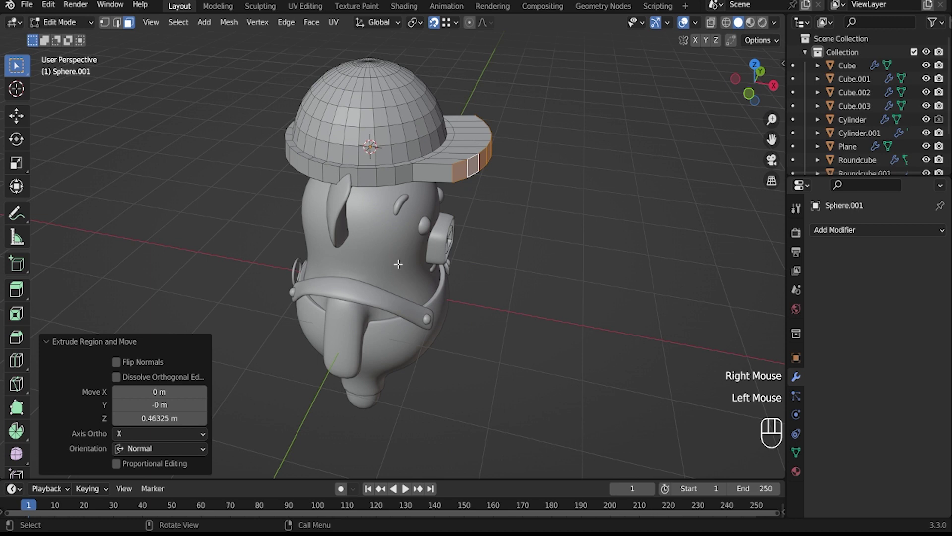
Step: Move the brim's outer faces along Z with vertex snapping so they line up with the hat band
key(g)
key(z)
click(599, 215)
Step: Select the central strip of faces running up the dome's front and extrude it outward about 0.1 m as a ridge
key(Tab)
middle_drag(600, 215, 433, 148)
key(Tab)
click(453, 174)
shift+click(427, 164)
shift+click(433, 147)
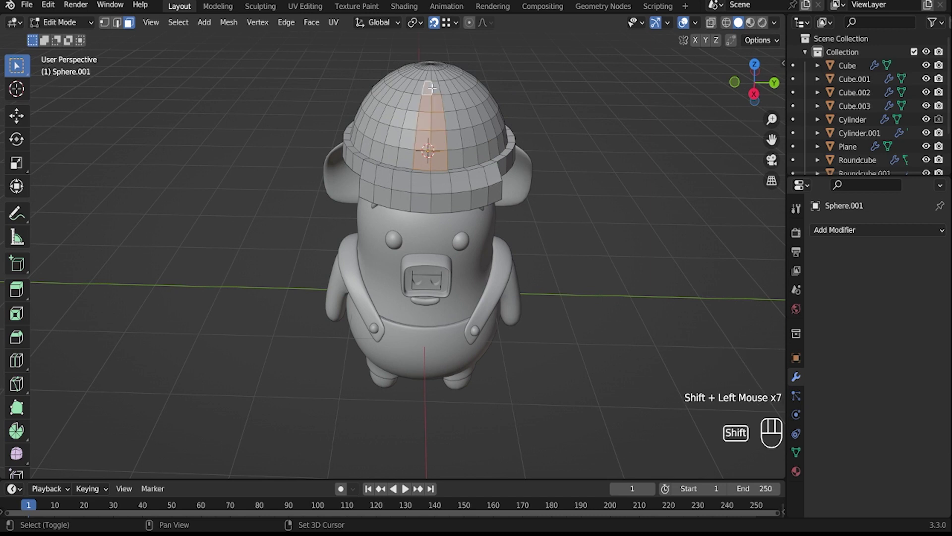
middle_drag(443, 104, 497, 254)
shift+click(439, 152)
shift+click(438, 164)
key(e)
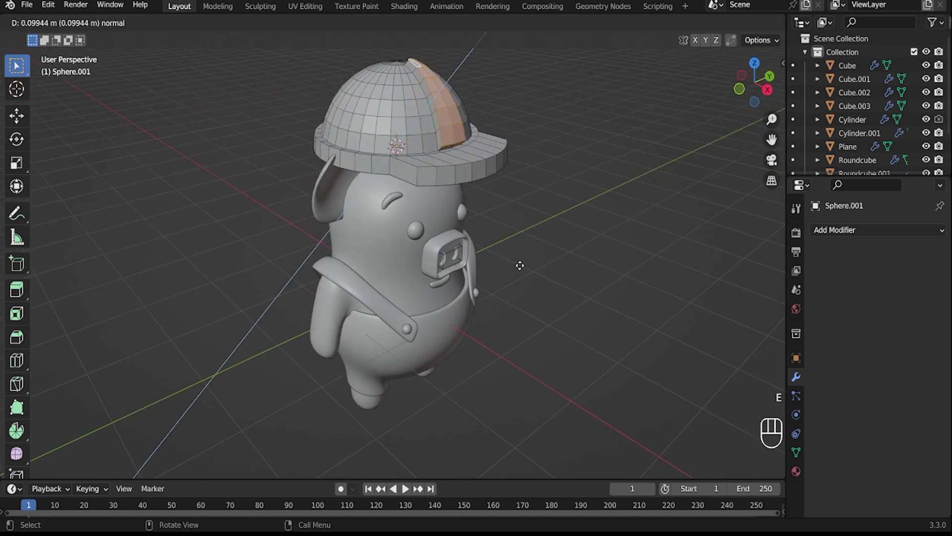
click(519, 264)
double_click(449, 147)
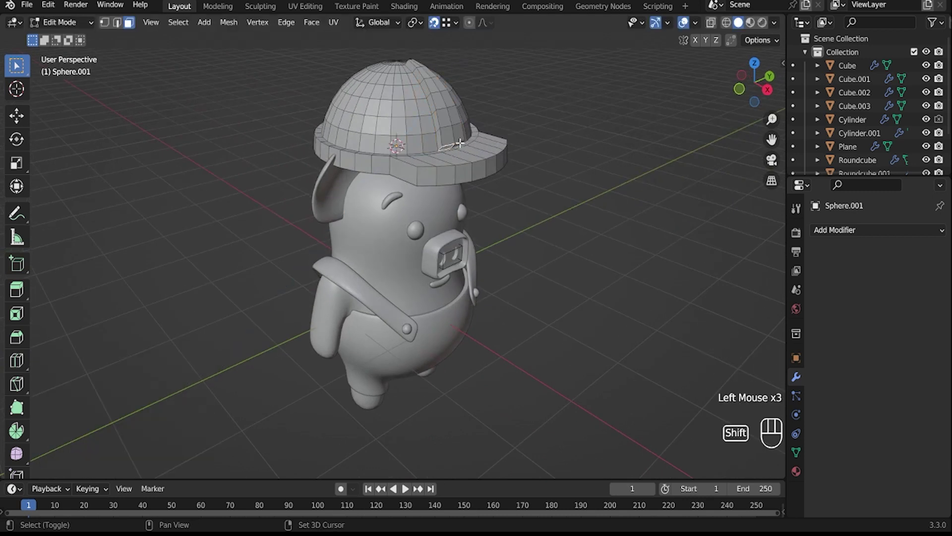
key(g)
key(z)
right_click(491, 155)
Step: In edge select mode, move the ridge's bottom front edges along Z down to the brim
key(2)
click(462, 142)
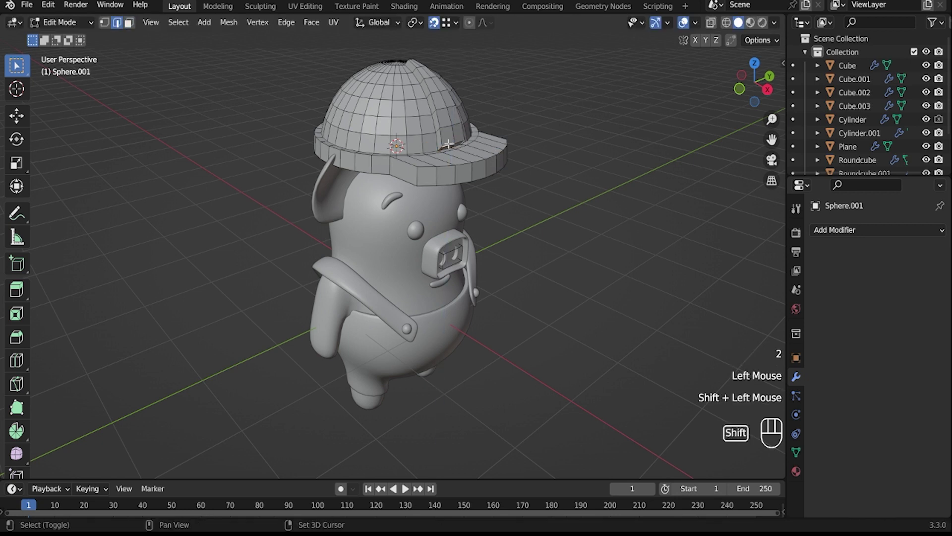
key(g)
key(z)
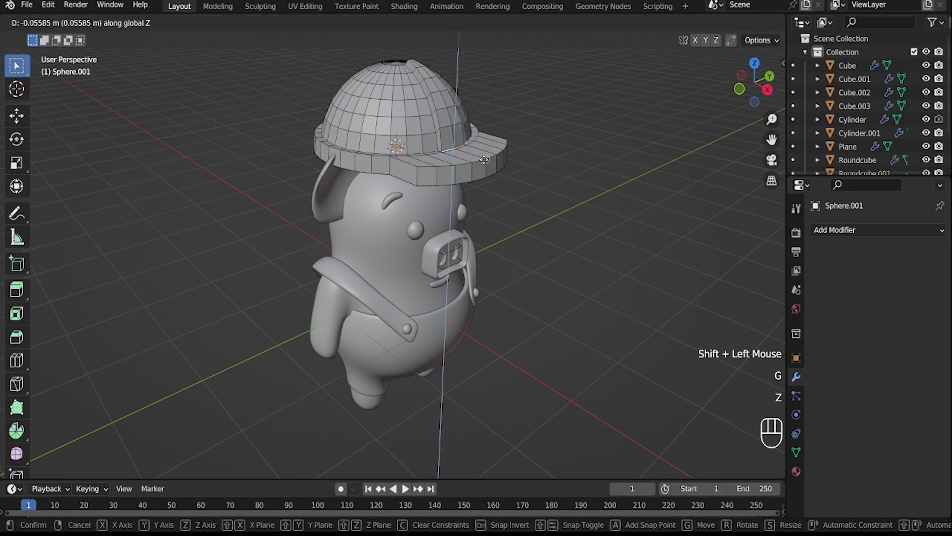
click(492, 143)
Step: Shade the hat smooth and enable Auto Smooth at 30° in its normals settings
key(Tab)
middle_drag(515, 150, 461, 144)
right_click(461, 144)
click(461, 147)
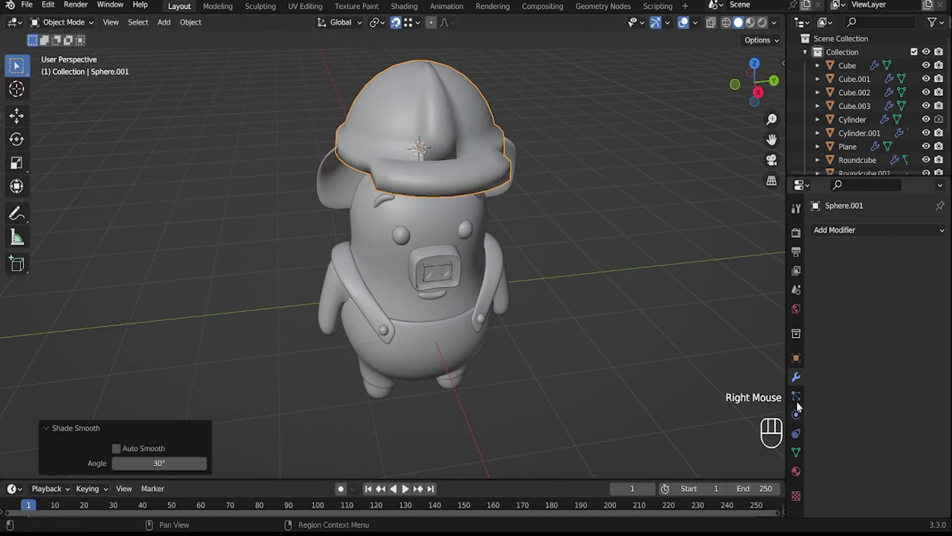
click(796, 451)
scroll(863, 432, down, 3)
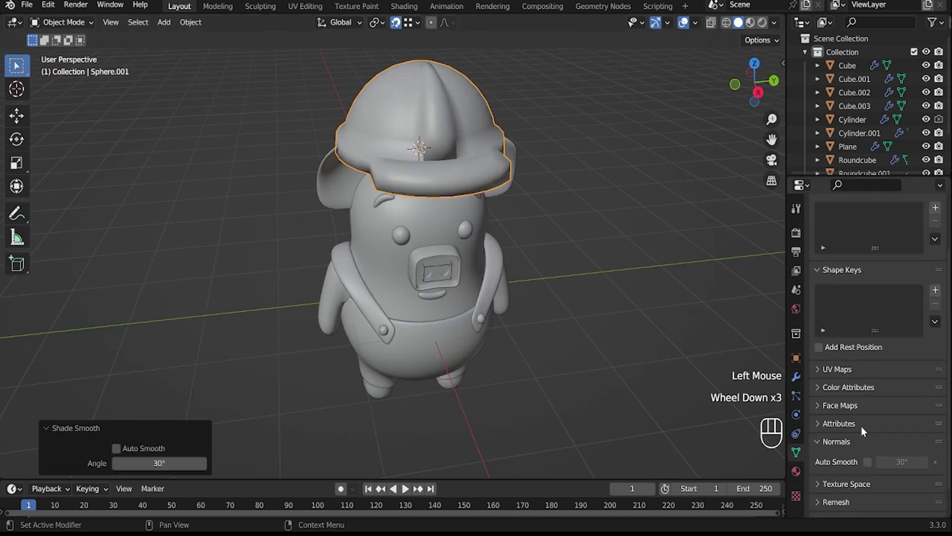
click(868, 461)
Step: In the right view, scale the hat uniformly to 0.417
middle_drag(620, 297, 576, 278)
click(756, 86)
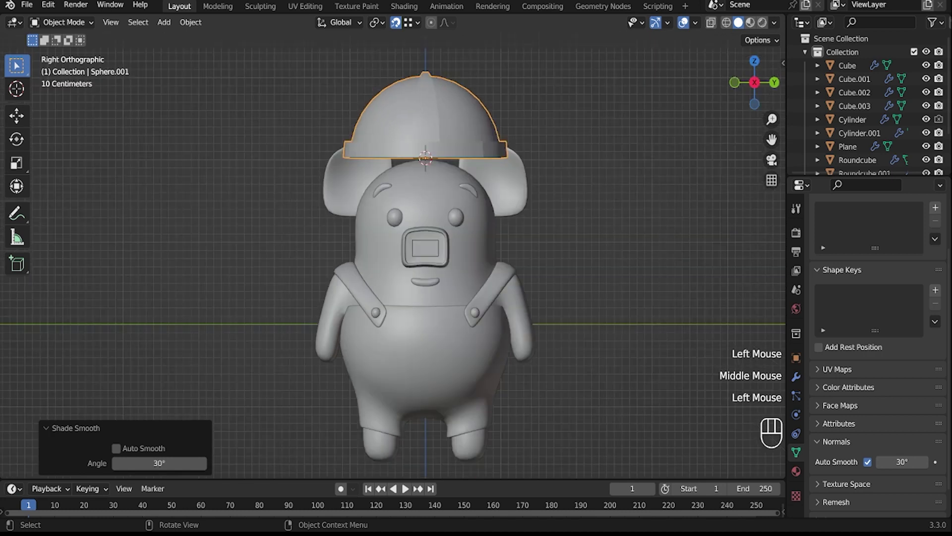
key(s)
click(524, 235)
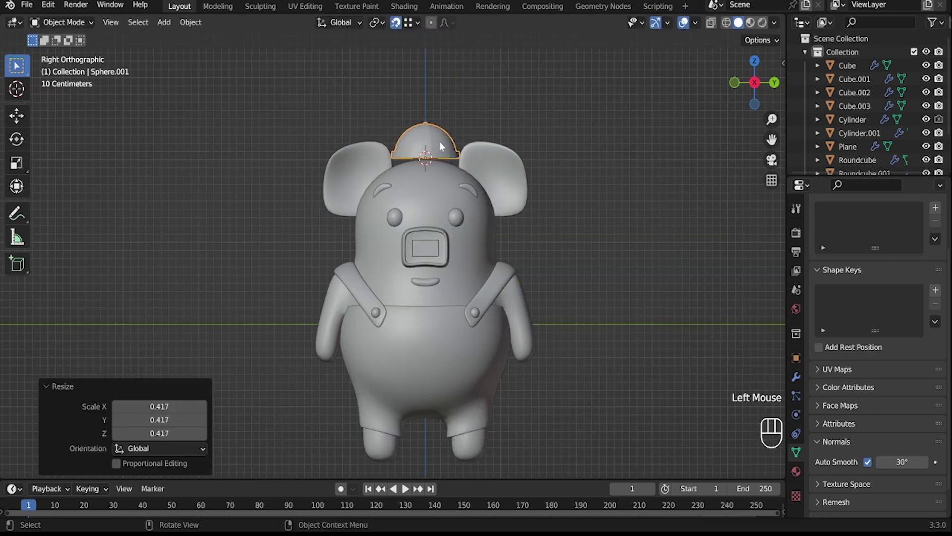
click(435, 58)
key(ctrl+z)
Step: Lower the hat along Z until it sits on top of the pig's head between the ears
key(g)
key(z)
click(464, 135)
middle_drag(428, 145, 491, 179)
middle_drag(560, 144, 445, 120)
click(586, 170)
click(448, 144)
key(g)
key(z)
click(449, 151)
click(514, 77)
Step: Save the pig.blend file
middle_drag(514, 76, 486, 258)
scroll(553, 164, down, 2)
key(ctrl+s)
middle_drag(486, 258, 490, 299)
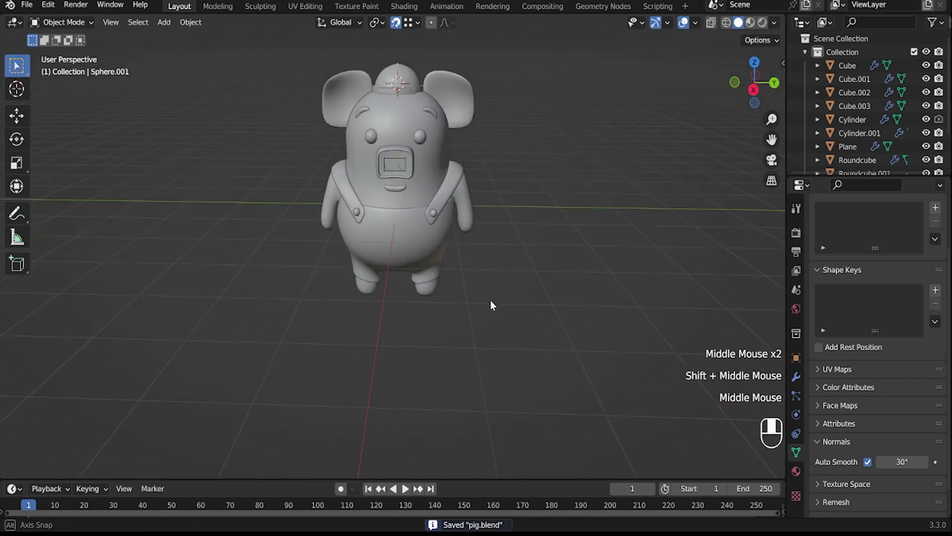
Step: Select the front edge across the middle of the pants mesh in Edit Mode
click(394, 257)
key(Tab)
scroll(394, 251, up, 4)
click(397, 183)
middle_drag(396, 183, 367, 203)
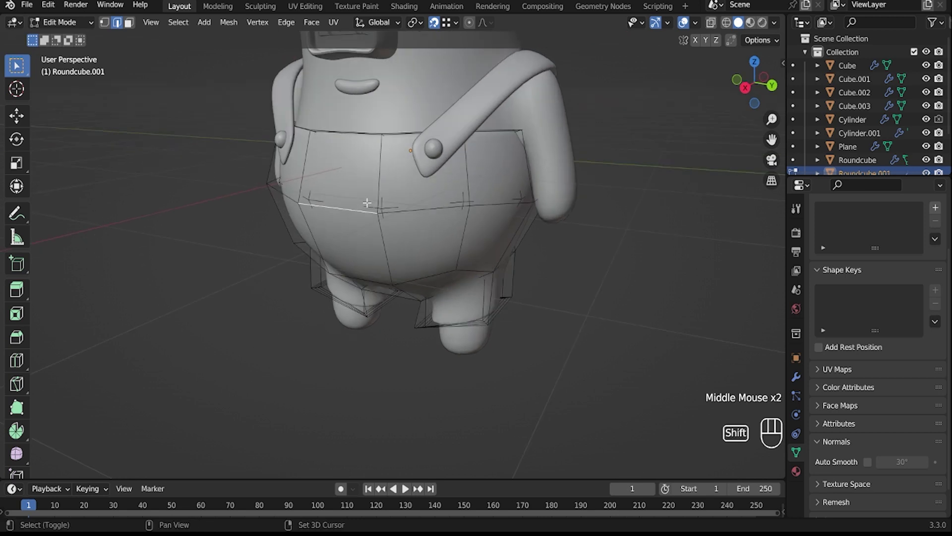
key(shift+a)
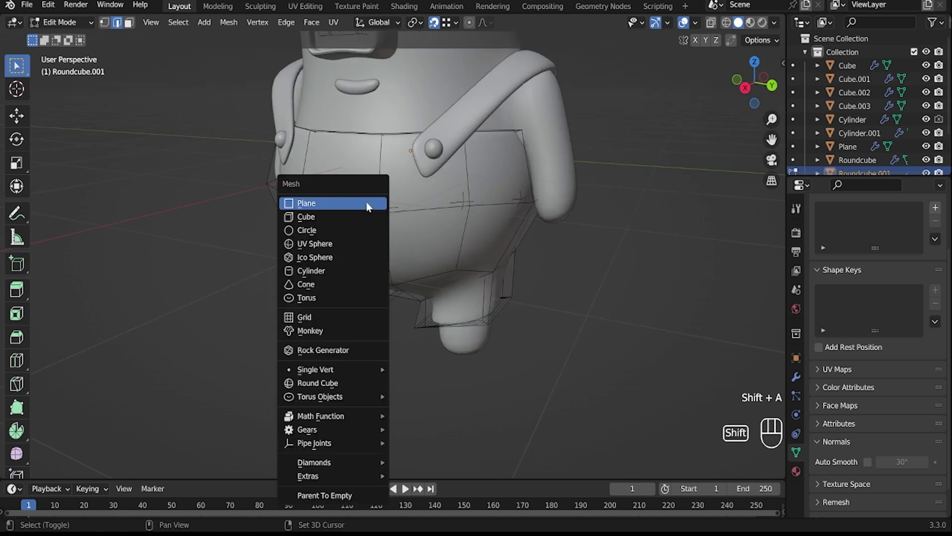
click(338, 204)
key(ctrl+z)
Step: Snap the 3D cursor to the selected pants edge and add a separate plane object there, rotated 90° about Y
key(shift+s)
click(348, 282)
key(Tab)
key(shift+a)
click(380, 259)
text(rxy)
text(90)
key(Return)
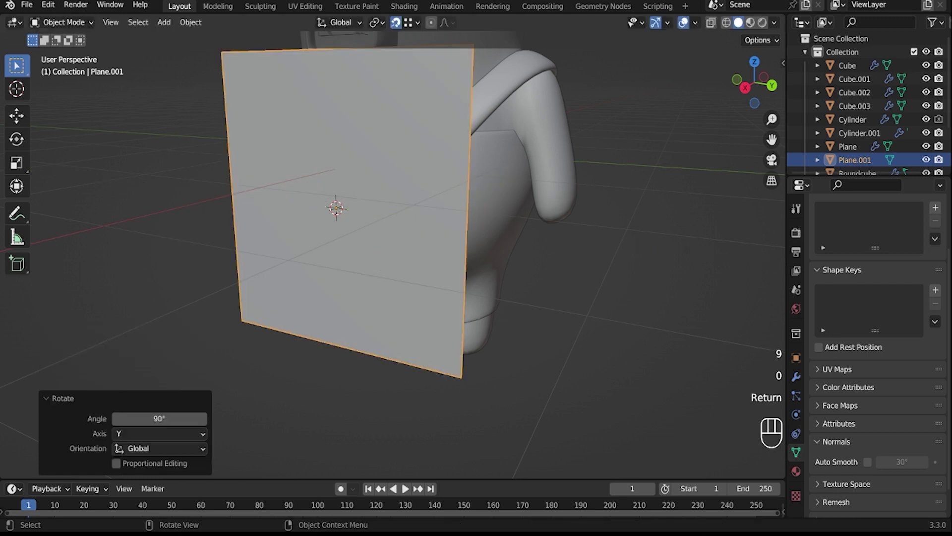
Step: Scale the plane down to a small rectangle on the belly, adjusting its height along Z and width along Y
key(s)
click(401, 257)
middle_drag(401, 258, 520, 359)
key(s)
key(z)
click(510, 324)
middle_drag(511, 327, 468, 318)
key(s)
key(y)
click(468, 259)
Step: Add a centred vertical loop cut to the belly plane and select one of its side edges
middle_drag(468, 259, 416, 168)
key(Tab)
key(ctrl+r)
right_click(317, 232)
click(416, 168)
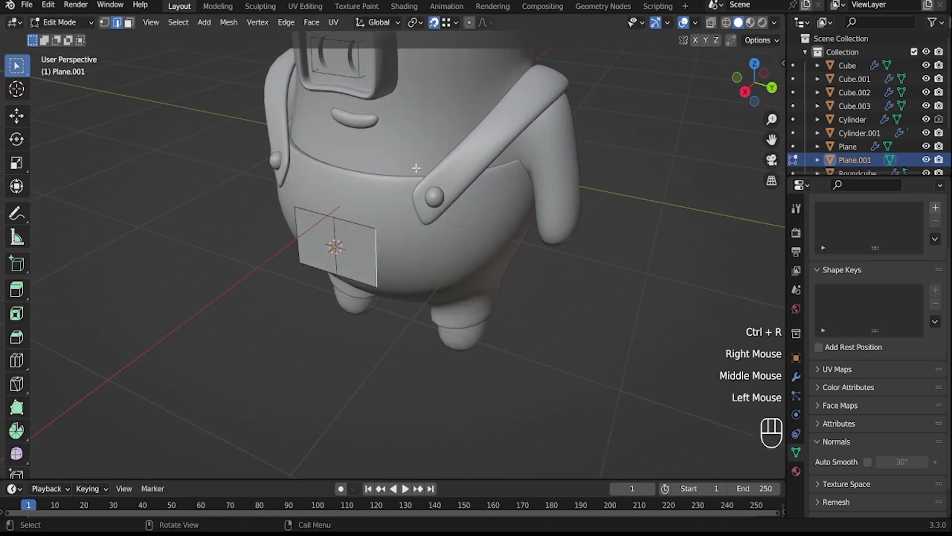
Step: Set snapping to faces and try to snap the plane's selected side edge along X onto the pants
click(450, 26)
click(412, 103)
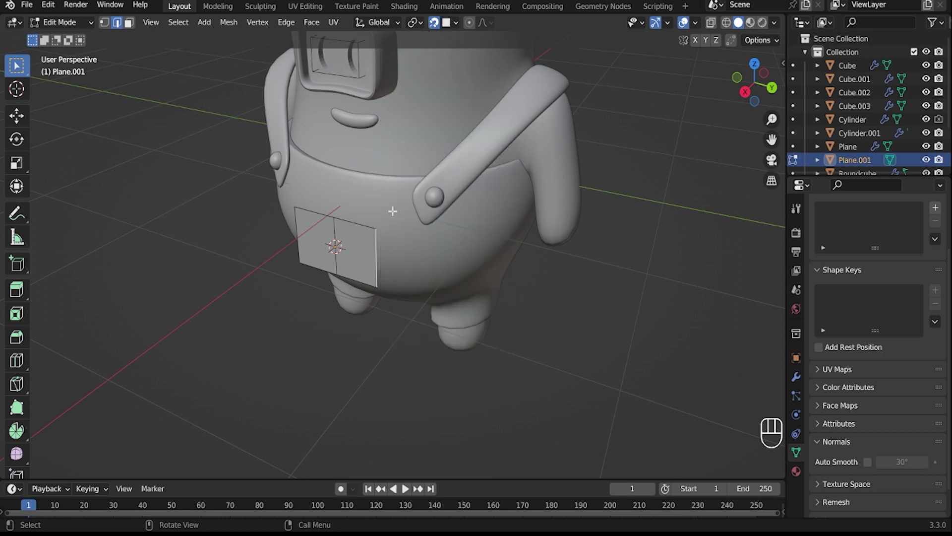
key(g)
key(x)
key(y)
key(x)
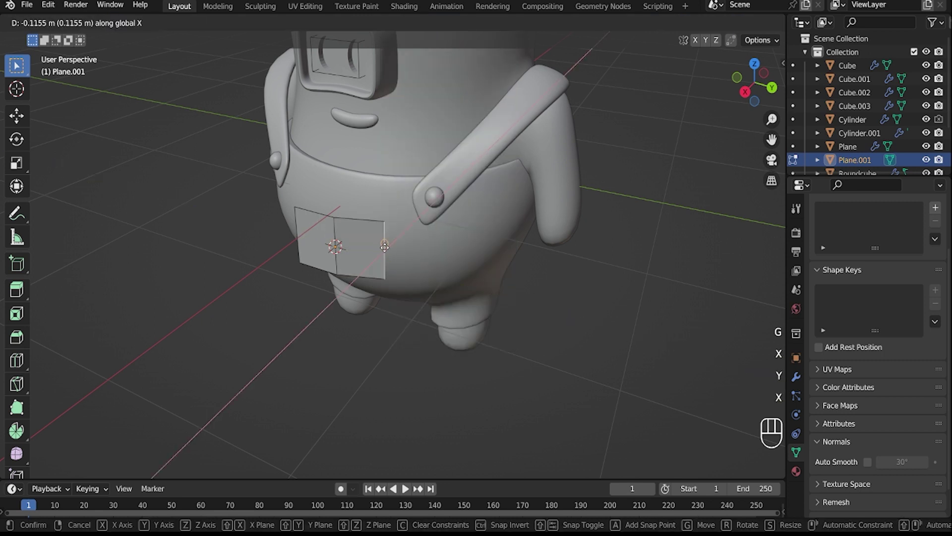
click(385, 247)
Step: Try to snap the plane's opposite side edge and its middle edge along X onto the pants
click(299, 235)
middle_drag(314, 228, 370, 226)
key(g)
key(x)
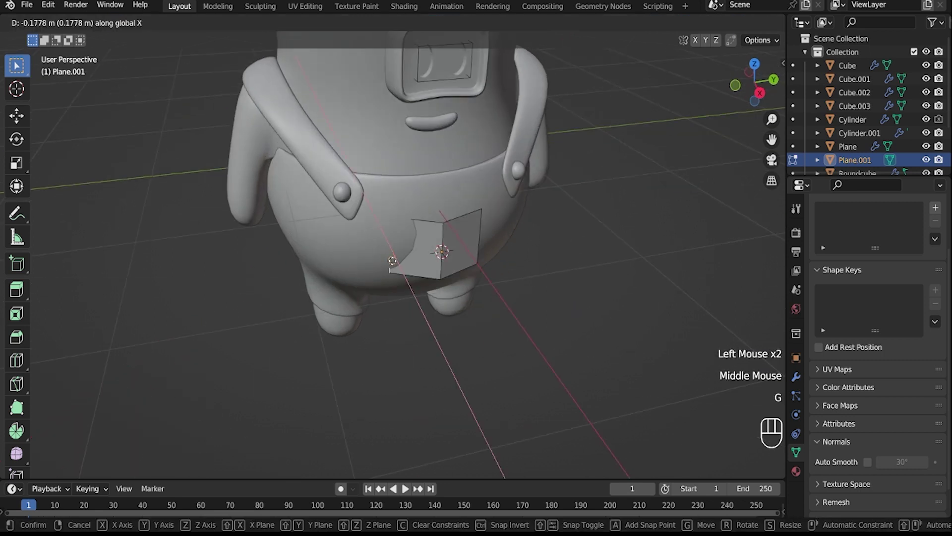
click(392, 260)
click(437, 254)
key(g)
key(x)
click(439, 219)
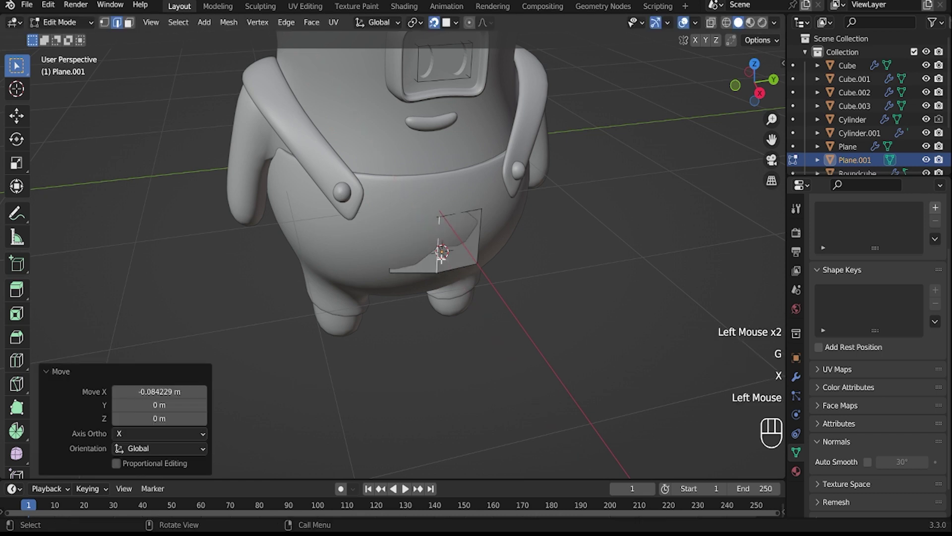
Step: Try a horizontal loop cut across the distorted plane and a move of its lower side edge along X
key(ctrl+r)
click(435, 255)
right_click(436, 253)
middle_drag(435, 252, 373, 231)
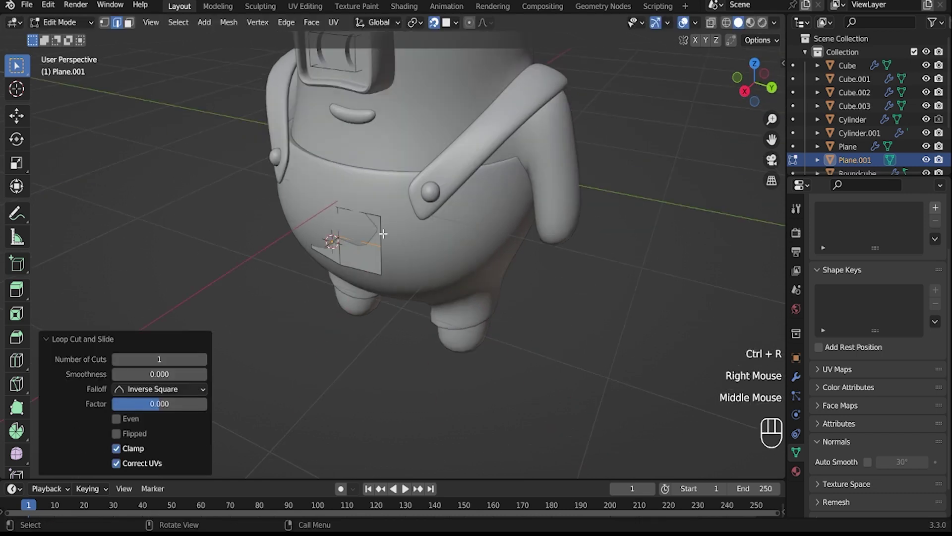
click(383, 234)
scroll(380, 260, up, 2)
middle_drag(379, 266, 330, 219)
click(284, 150)
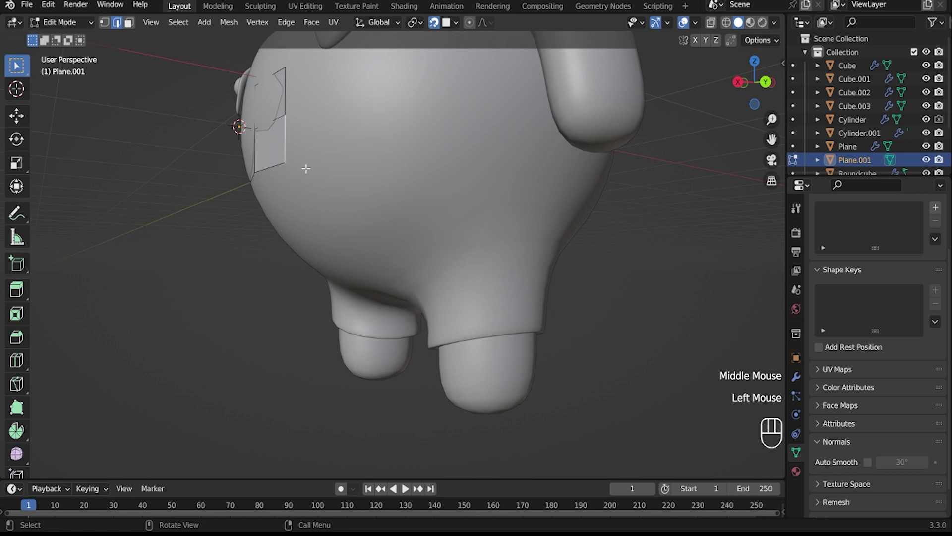
key(g)
key(x)
right_click(302, 164)
middle_drag(302, 164, 426, 213)
key(Tab)
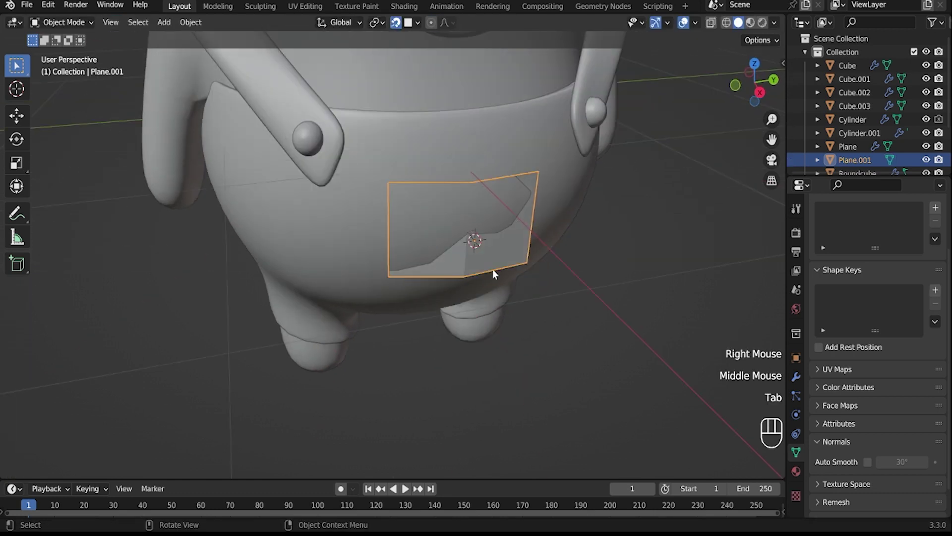
Step: Undo the horizontal loop cut and the edge moves on the belly plane
key(ctrl+z)
key(ctrl+z)
key(ctrl+z)
key(ctrl+z)
key(ctrl+z)
key(ctrl+z)
key(ctrl+z)
key(ctrl+z)
key(ctrl+z)
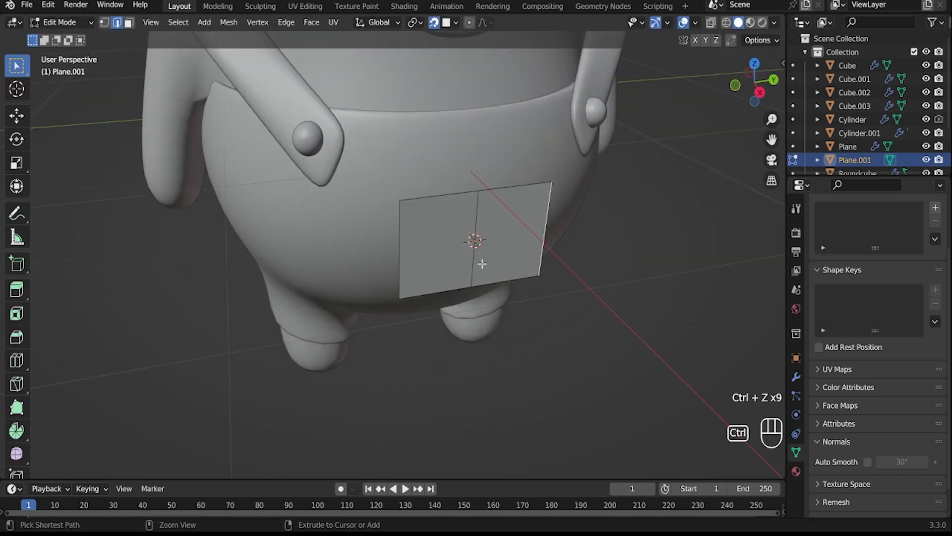
Step: Add a centred horizontal loop cut to the flat plane and a Subdivision Surface modifier with viewport level 2
ctrl+right_click(474, 263)
middle_drag(474, 263, 458, 215)
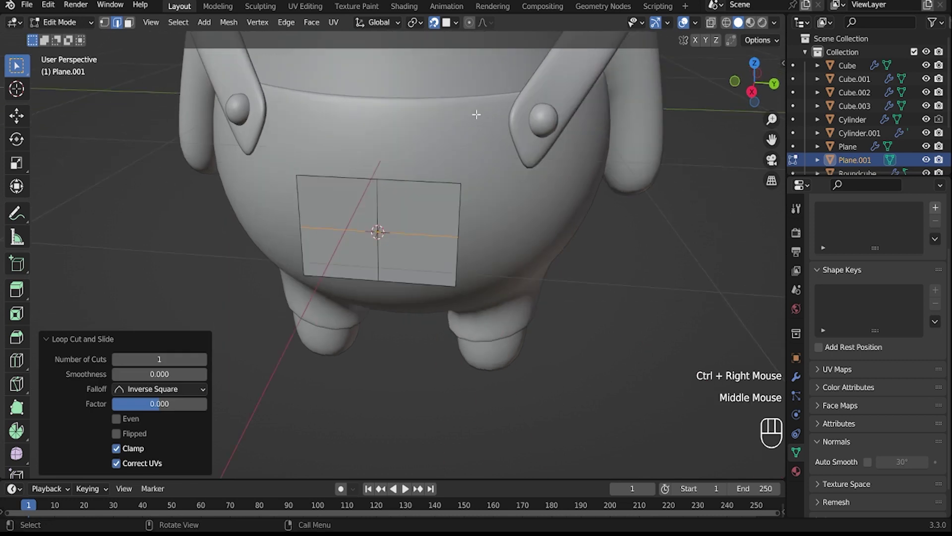
click(797, 378)
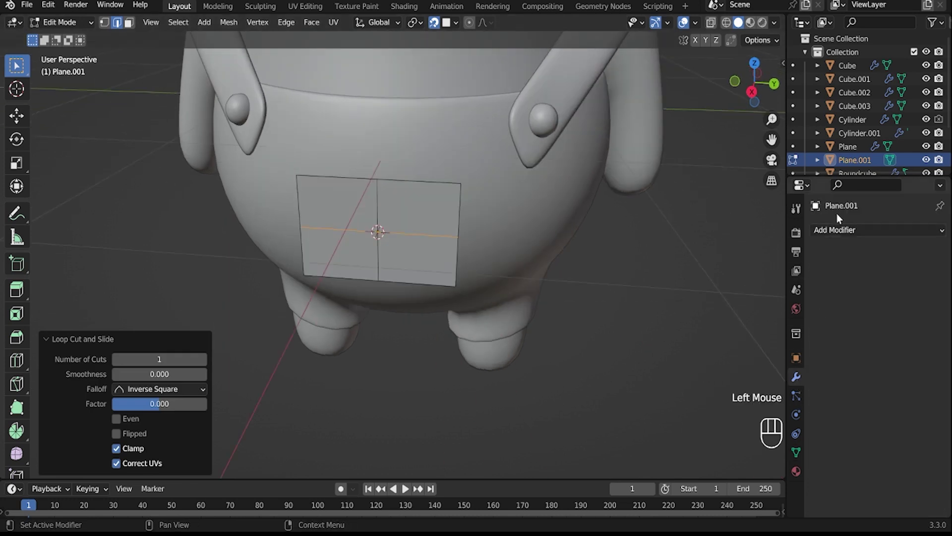
click(838, 229)
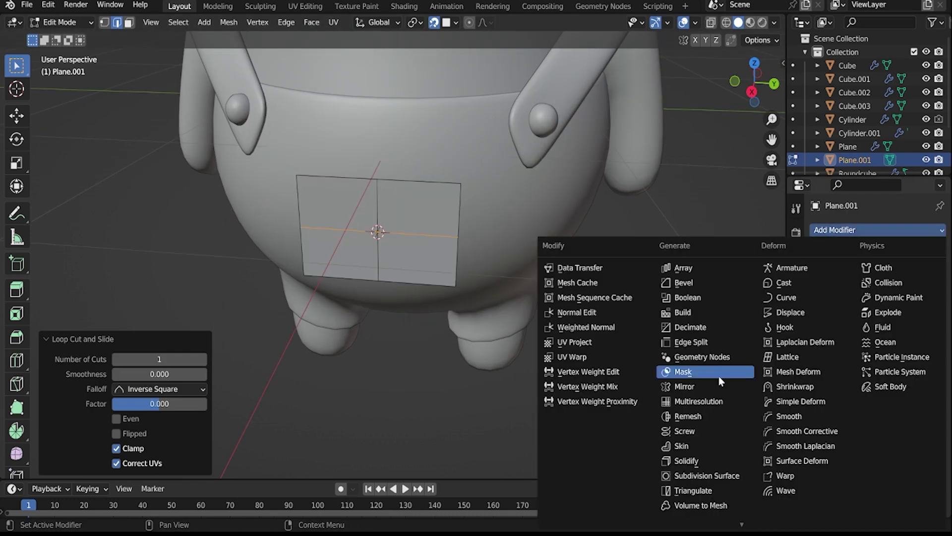
click(706, 476)
click(917, 284)
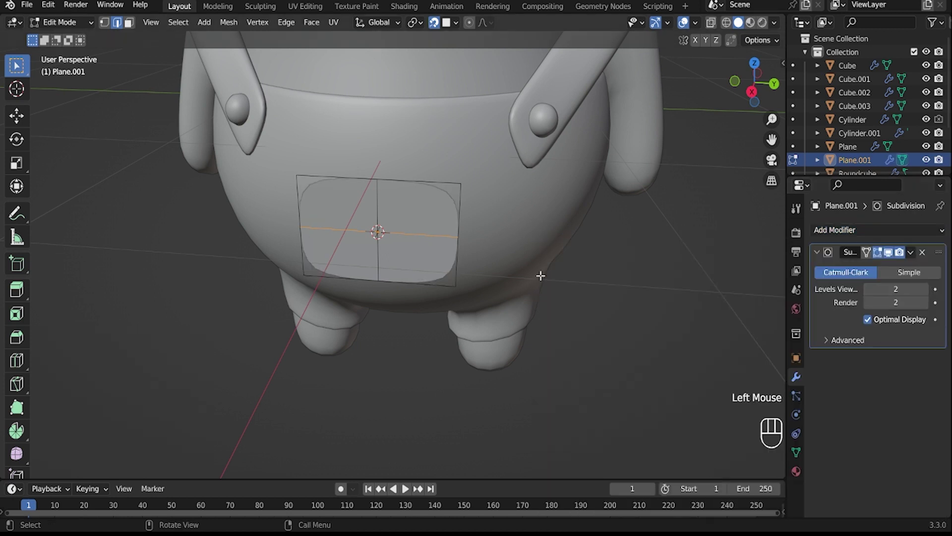
Step: Turn snapping off and raise the plane's horizontal loop along Z by about 0.09 m
middle_drag(540, 272, 412, 273)
key(g)
key(z)
right_click(405, 265)
click(437, 23)
key(g)
key(z)
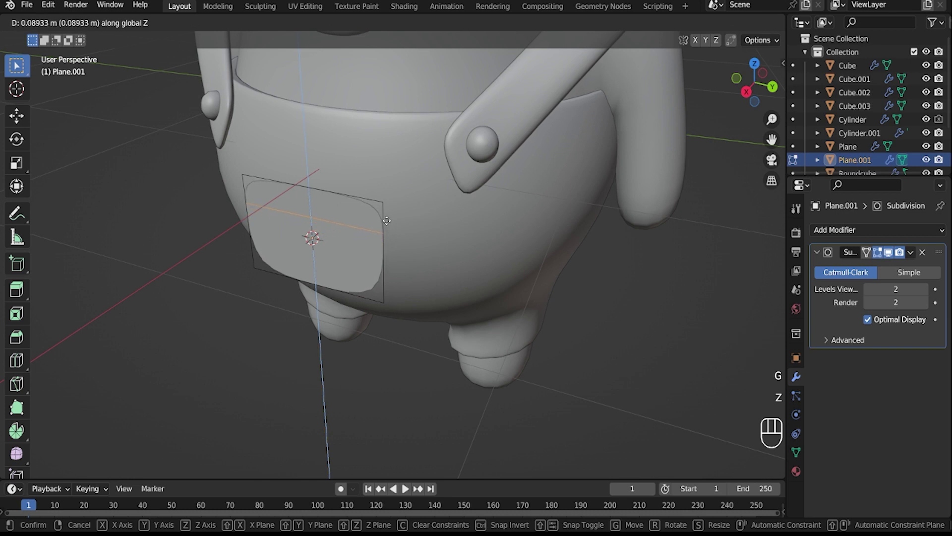
click(386, 217)
Step: Move the whole plane along X in Object Mode until it sits against the front of the pants
key(Tab)
middle_drag(376, 248, 318, 252)
key(g)
key(x)
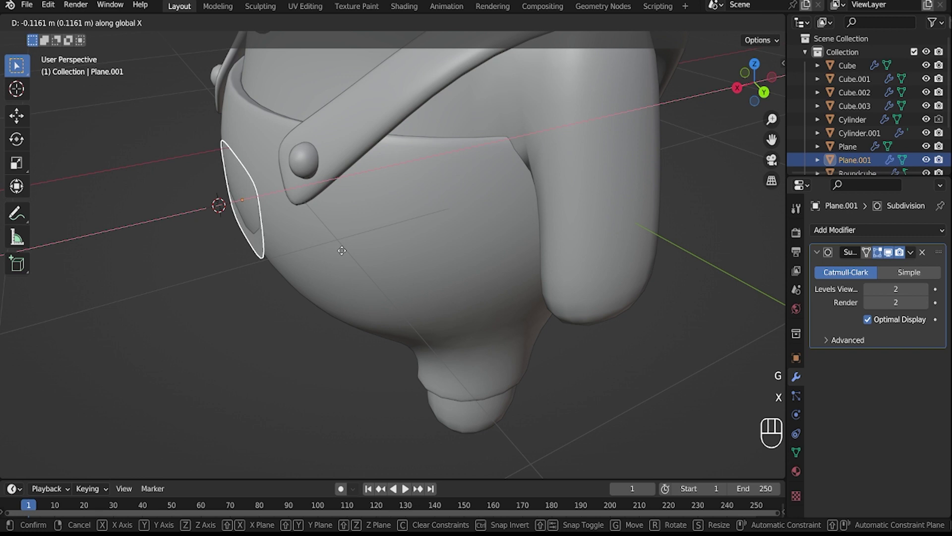
click(200, 196)
scroll(200, 195, up, 2)
key(Tab)
key(Tab)
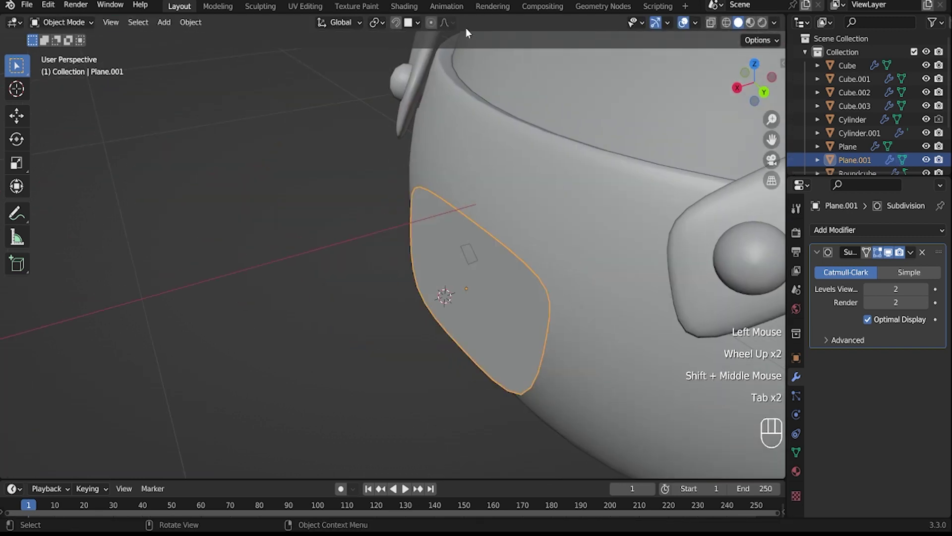
Step: Enable snapping with Vertex as the snap target
click(418, 23)
click(377, 77)
click(396, 22)
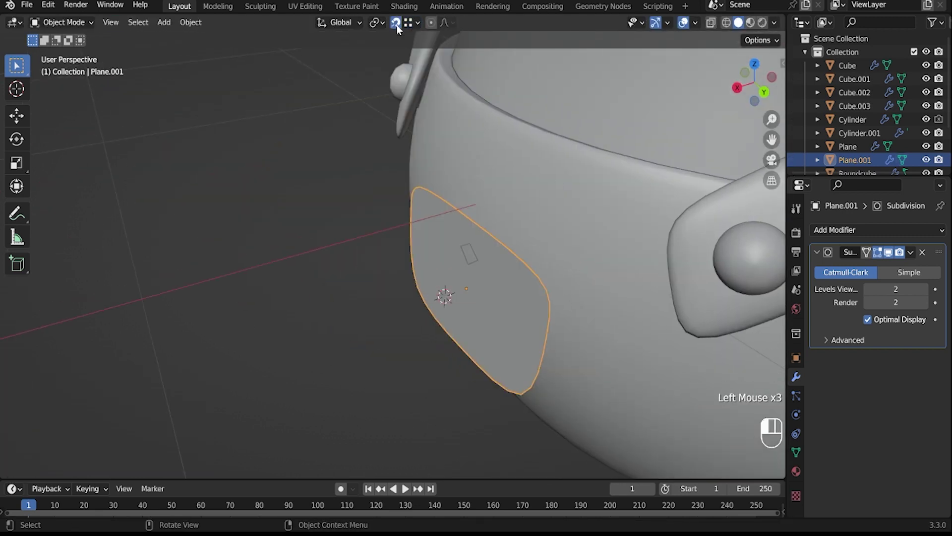
Step: Try to move the plane's upper corner vertex along X towards the pants
key(Tab)
click(554, 282)
key(2)
click(554, 282)
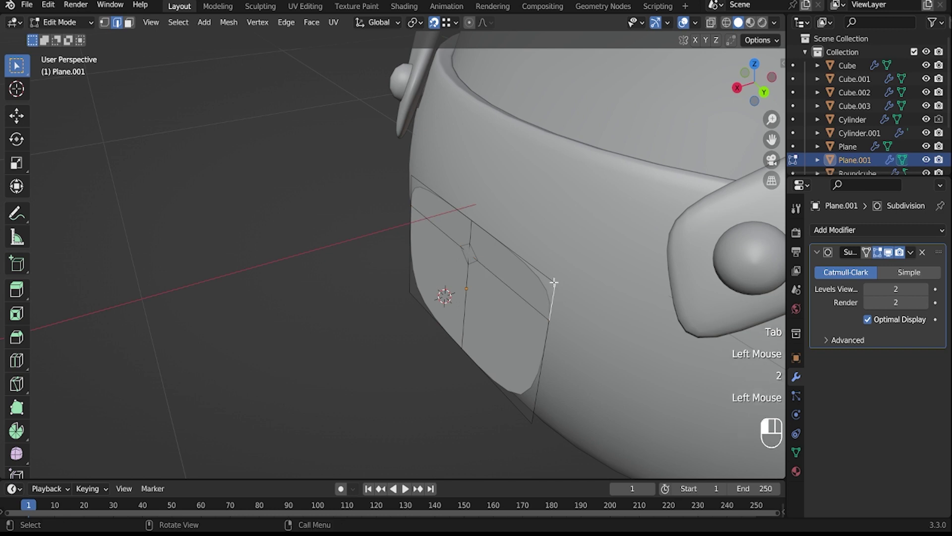
key(1)
click(555, 281)
key(g)
key(x)
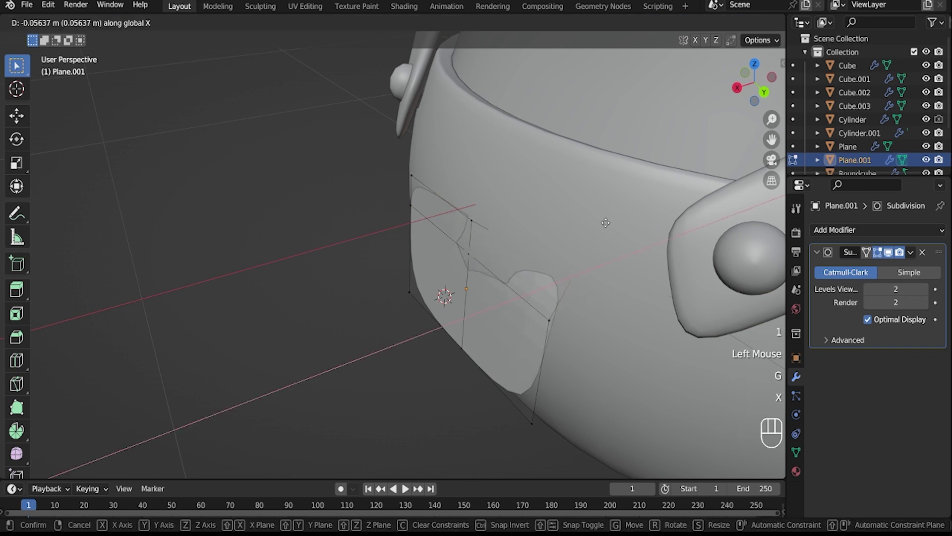
right_click(585, 300)
Step: Select the pants together with the belly plane and open both in Edit Mode
key(Tab)
click(593, 287)
key(Tab)
key(Tab)
shift+click(533, 296)
shift+click(531, 297)
key(Tab)
click(551, 275)
middle_drag(552, 273, 484, 222)
click(419, 372)
middle_drag(421, 372, 483, 307)
middle_drag(489, 302, 504, 250)
Step: Set snapping to Face Project and snap the plane's two bottom corner vertices along X in the right view
click(448, 23)
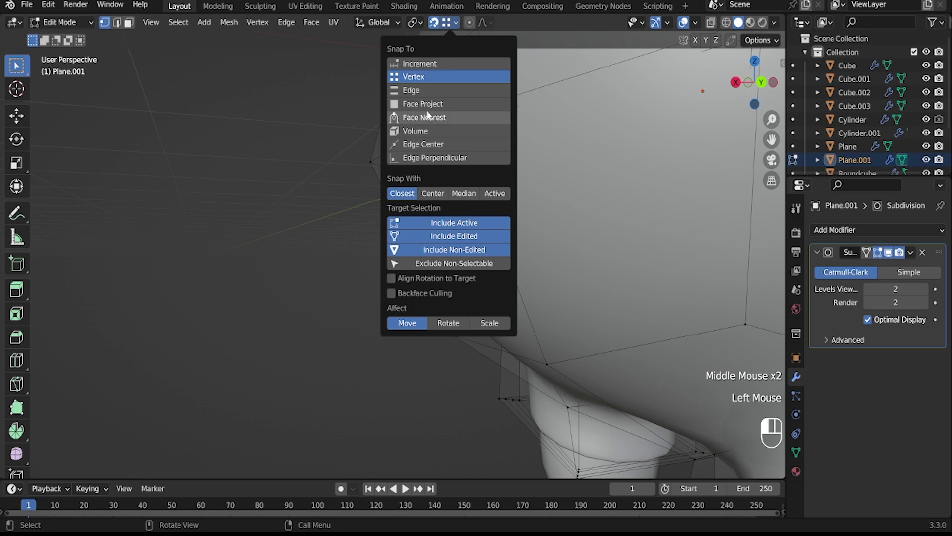
click(423, 103)
middle_drag(506, 182, 606, 265)
click(739, 86)
key(g)
key(x)
click(629, 231)
click(476, 234)
key(g)
key(x)
click(475, 234)
Step: Edit the belly plane alone and snap its two top corner vertices along X onto the pants surface
click(477, 127)
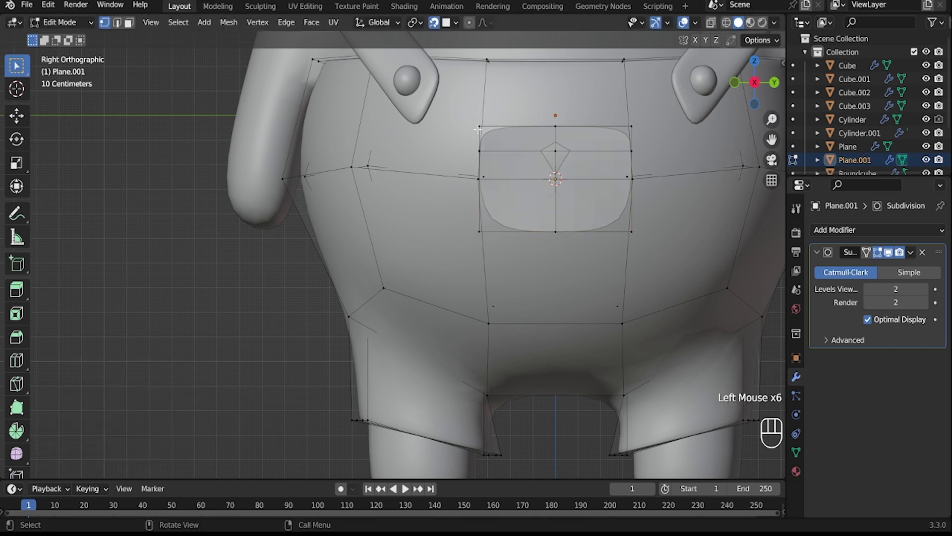
key(Tab)
click(504, 154)
key(Tab)
click(479, 125)
key(g)
key(x)
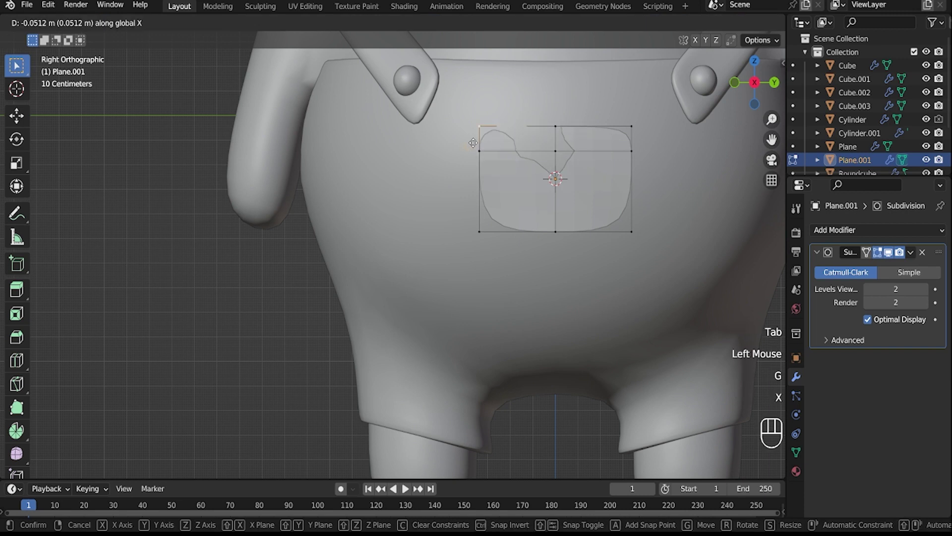
click(481, 128)
click(634, 126)
key(g)
key(x)
click(634, 127)
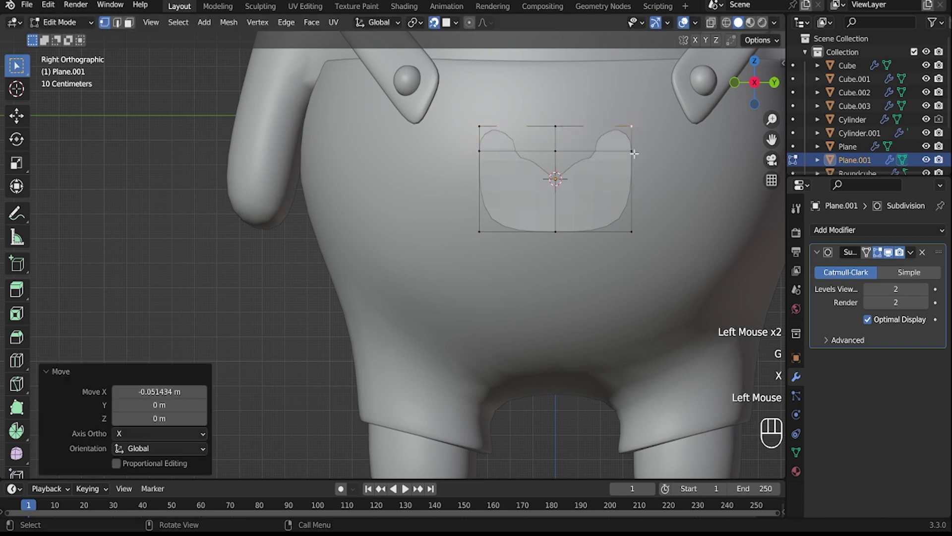
Step: Snap the side vertices of the plane's horizontal loop along X onto the pants surface
click(634, 153)
key(g)
key(x)
click(635, 154)
click(480, 151)
key(g)
key(x)
click(479, 151)
Step: Snap the plane's centre vertex and top middle vertex along X onto the pants surface
click(555, 149)
key(g)
key(x)
click(555, 147)
click(555, 128)
key(g)
key(x)
click(556, 141)
Step: Snap the plane's bottom middle vertex and both bottom corner vertices along X onto the pants surface
click(557, 231)
key(g)
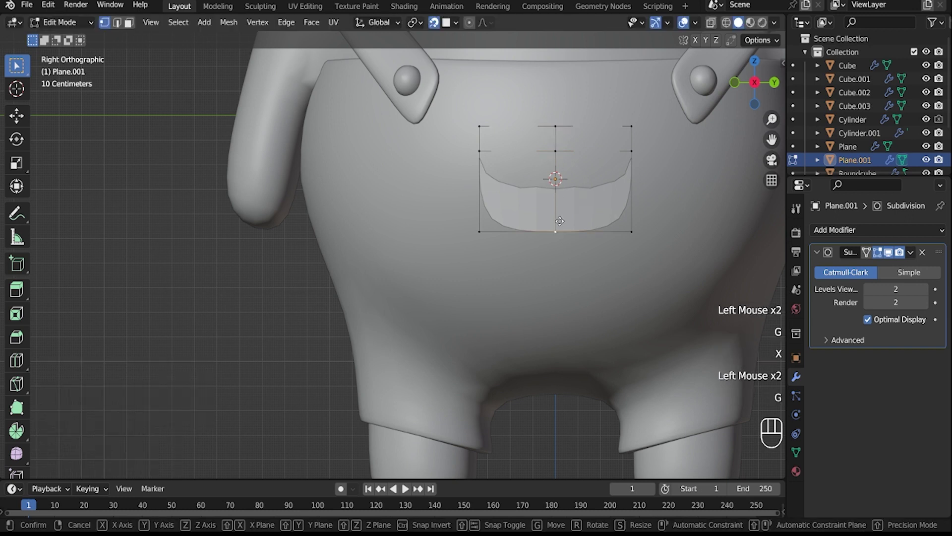
key(x)
click(560, 220)
click(631, 231)
key(g)
key(x)
click(632, 230)
click(479, 235)
key(g)
key(x)
click(482, 236)
Step: Extrude the whole patch plane outward about 0.26 m and move the extruded faces back along X to thin the patch
scroll(483, 237, down, 1)
middle_drag(484, 237, 507, 270)
key(a)
key(e)
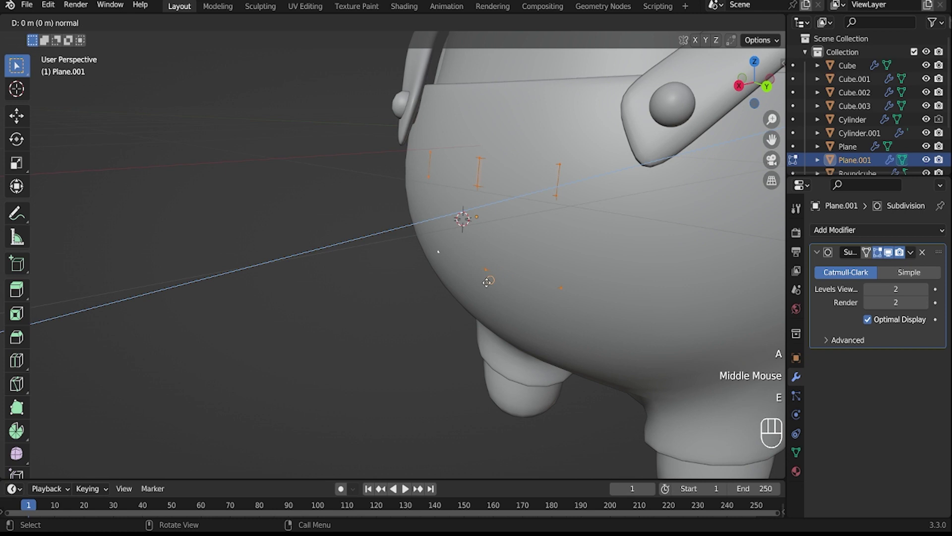
click(449, 297)
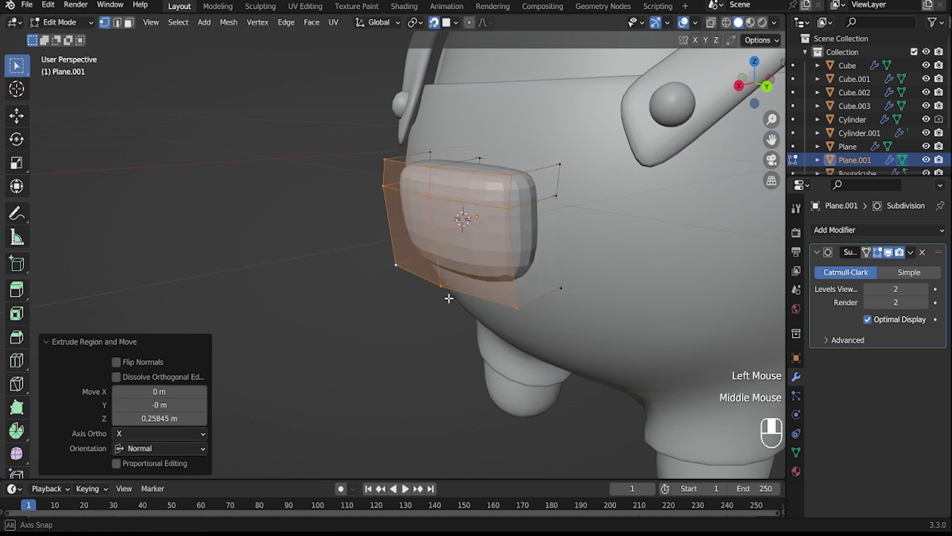
middle_drag(448, 298, 410, 11)
key(g)
key(x)
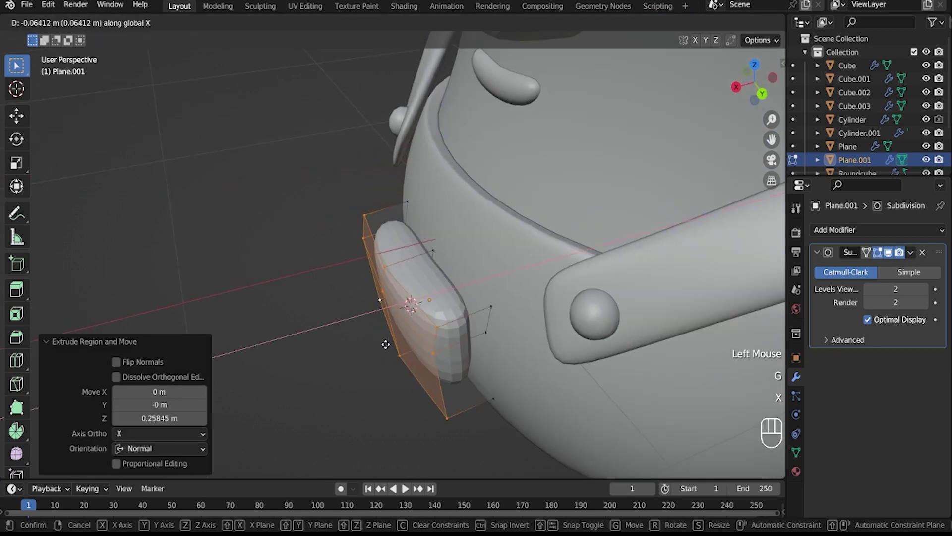
click(415, 342)
Step: Inset the patch's two top faces about 0.03 m and extrude them about 0.13 m inward to hollow out a pocket
mouse_move(414, 342)
middle_down()
mouse_move(410, 326)
mouse_move(415, 347)
middle_up()
key(3)
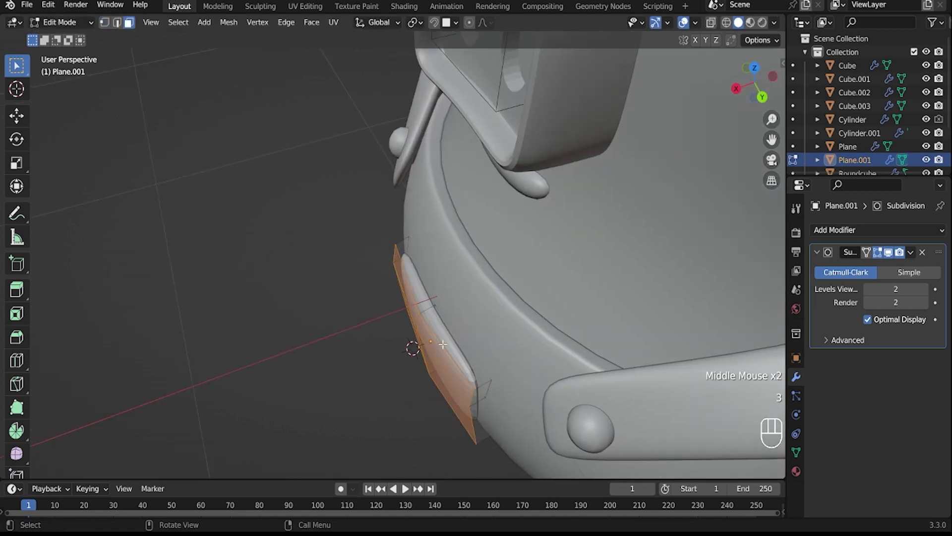
click(415, 347)
shift+click(414, 277)
key(i)
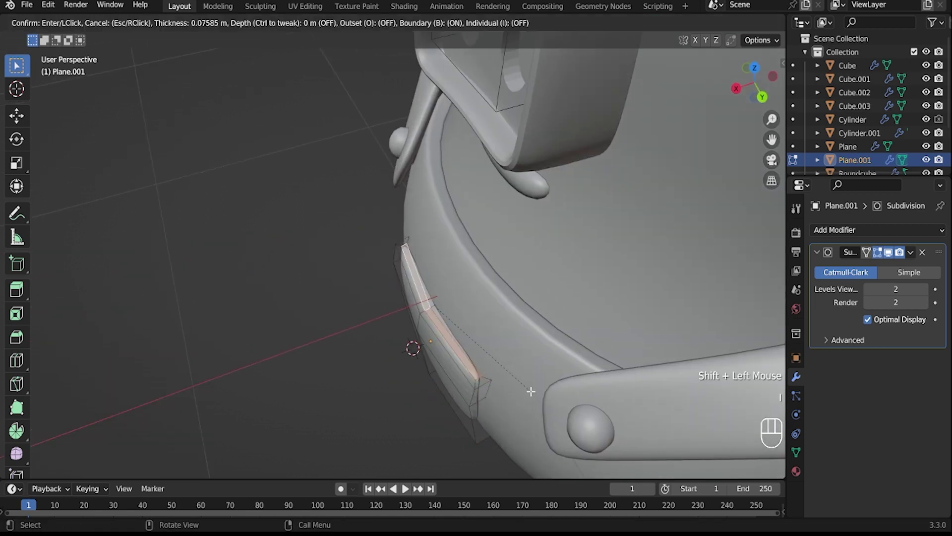
click(532, 393)
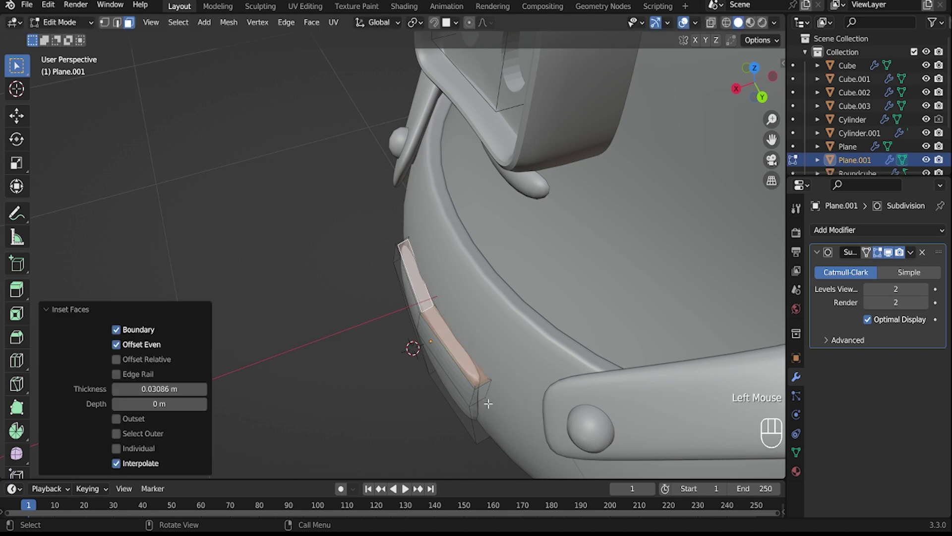
key(e)
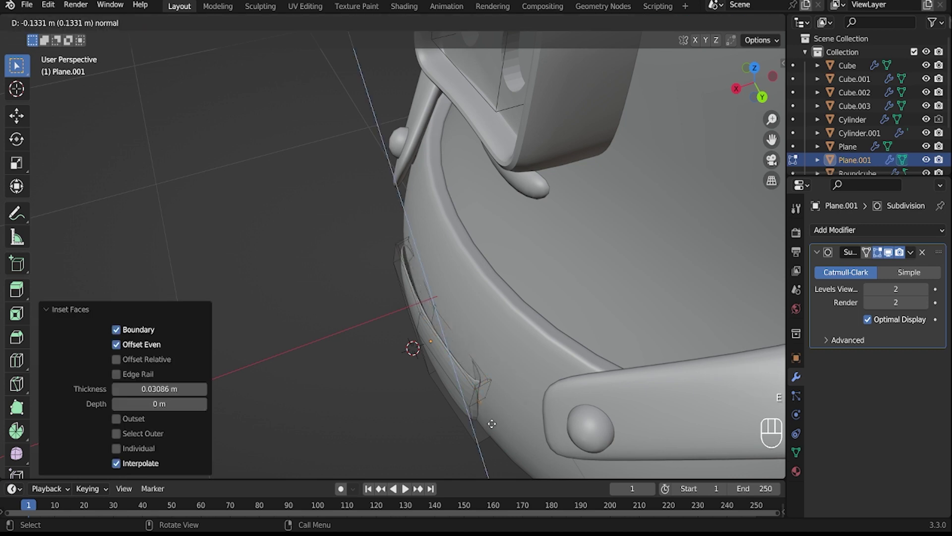
click(491, 423)
Step: Add a loop cut to the pocket mesh and return to Object Mode
key(Tab)
key(Tab)
scroll(471, 383, up, 1)
key(ctrl+r)
right_click(504, 436)
scroll(504, 436, up, 1)
middle_drag(504, 436, 367, 347)
key(Tab)
Step: Deselect the pocket and save the file pig.blend
middle_drag(173, 232, 417, 276)
click(249, 267)
scroll(253, 268, down, 1)
scroll(590, 261, down, 2)
shift+middle_drag(601, 259, 421, 287)
click(756, 90)
scroll(523, 348, down, 2)
key(ctrl+s)
scroll(526, 345, up, 1)
click(524, 341)
scroll(403, 285, up, 1)
scroll(403, 285, up, 1)
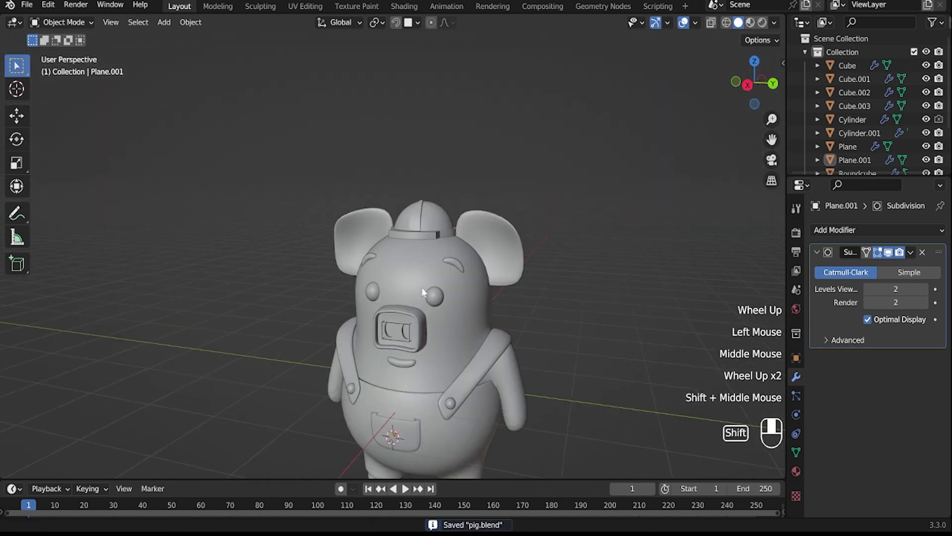
Step: Give the straps a new material named blue with a light blue base colour, using Material Preview shading to judge it
click(506, 352)
click(796, 471)
click(861, 287)
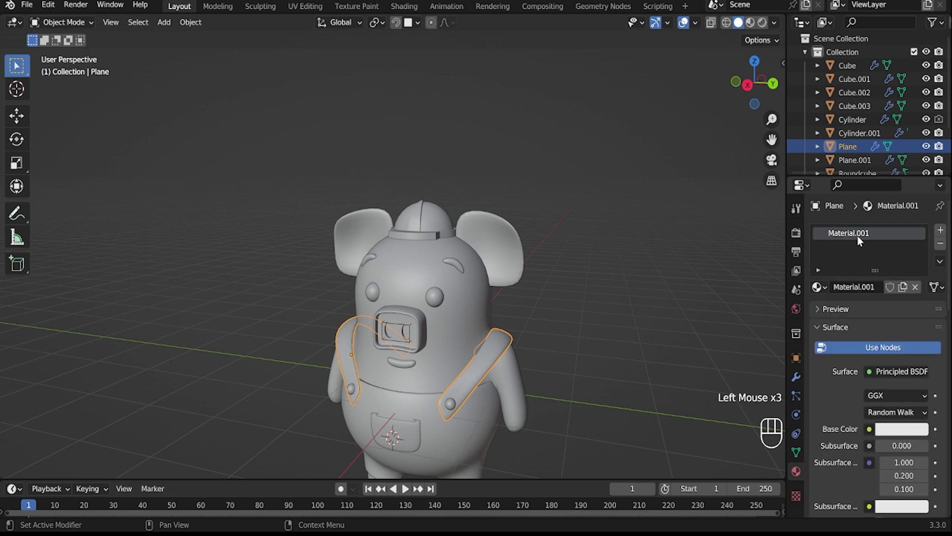
click(907, 431)
click(874, 267)
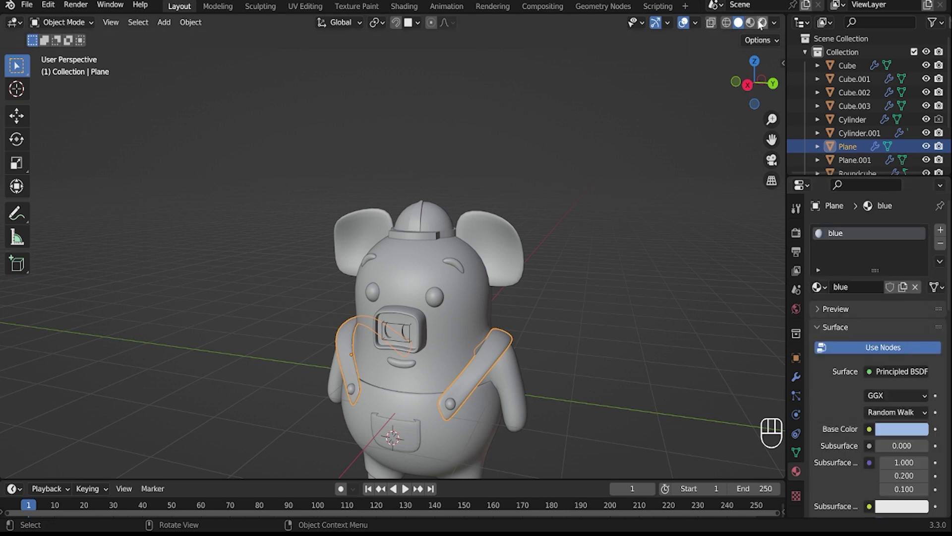
click(750, 22)
click(911, 431)
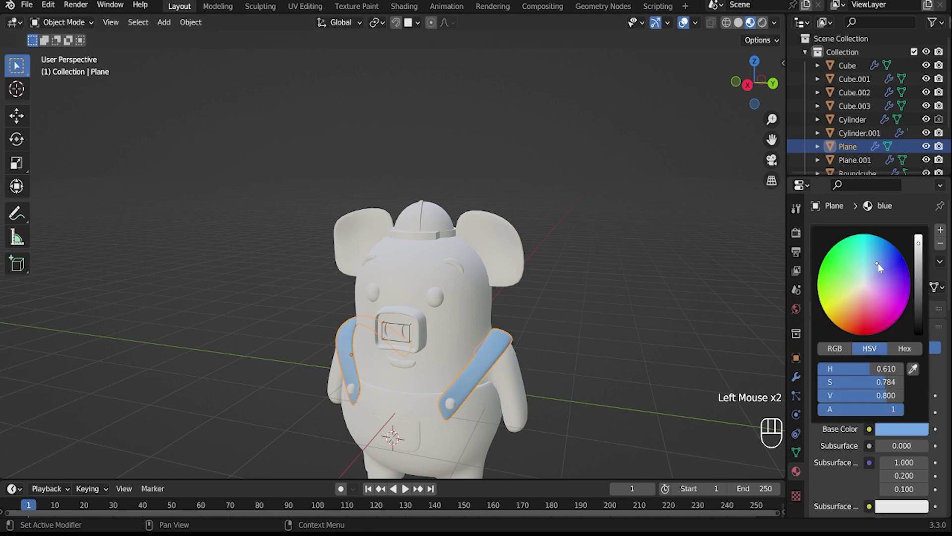
Step: Assign the existing blue material to the pants
ctrl+middle_drag(619, 336, 478, 395)
scroll(479, 396, down, 4)
shift+middle_drag(513, 358, 514, 256)
click(469, 315)
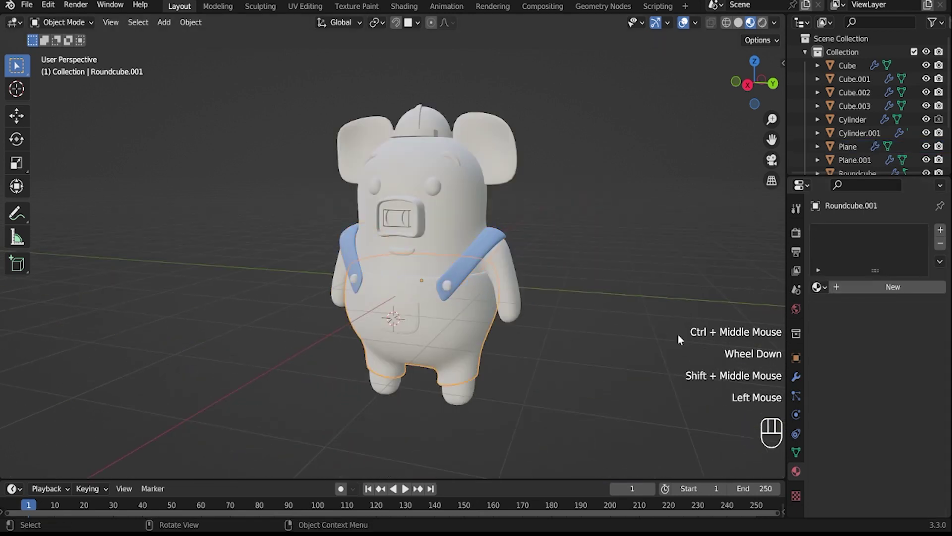
click(820, 286)
click(756, 307)
Step: Assign a separate copy of the blue material to the pocket and make its base colour slightly darker
click(379, 320)
click(817, 287)
click(774, 308)
click(902, 430)
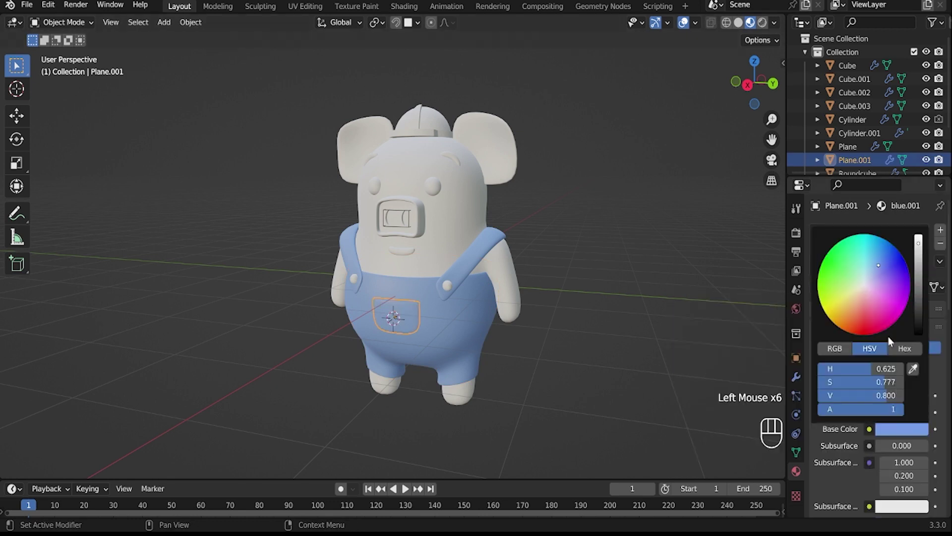
click(616, 320)
Step: Give the eyes a new material named black and lower its base colour value to 0
middle_drag(616, 320, 601, 291)
click(440, 203)
click(871, 288)
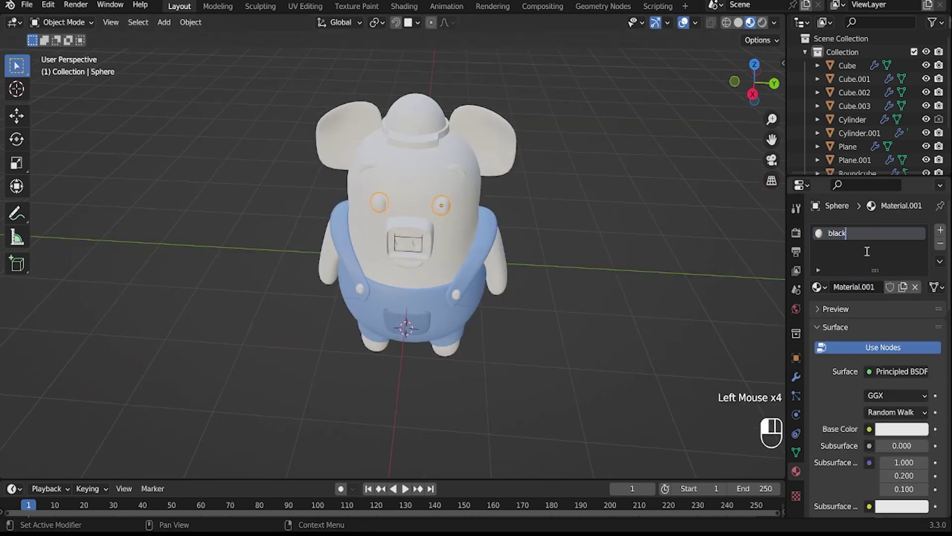
click(887, 427)
drag(899, 396, 818, 395)
Step: Assign the black material to the eyebrows and the mouth
middle_drag(506, 174, 484, 143)
click(461, 163)
click(818, 287)
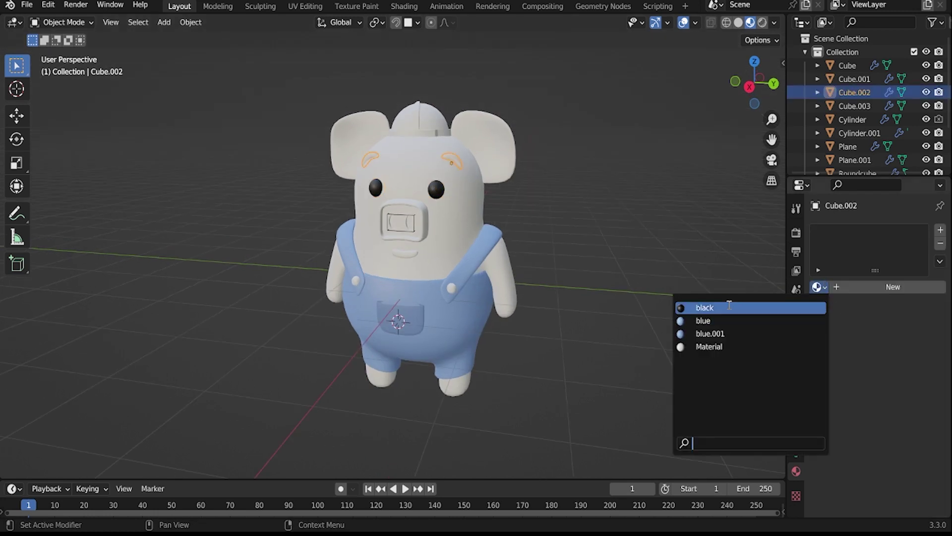
click(704, 307)
click(405, 259)
click(818, 287)
click(771, 306)
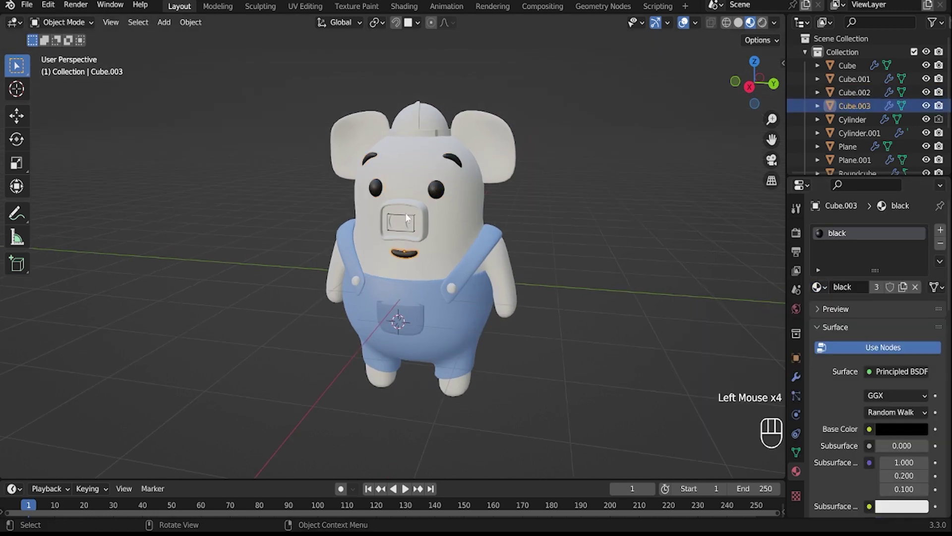
Step: Select the snout and apply its modifier so the nostril holes become real geometry
scroll(415, 207, up, 2)
click(416, 208)
key(Tab)
scroll(417, 207, up, 1)
shift+middle_drag(466, 144, 470, 206)
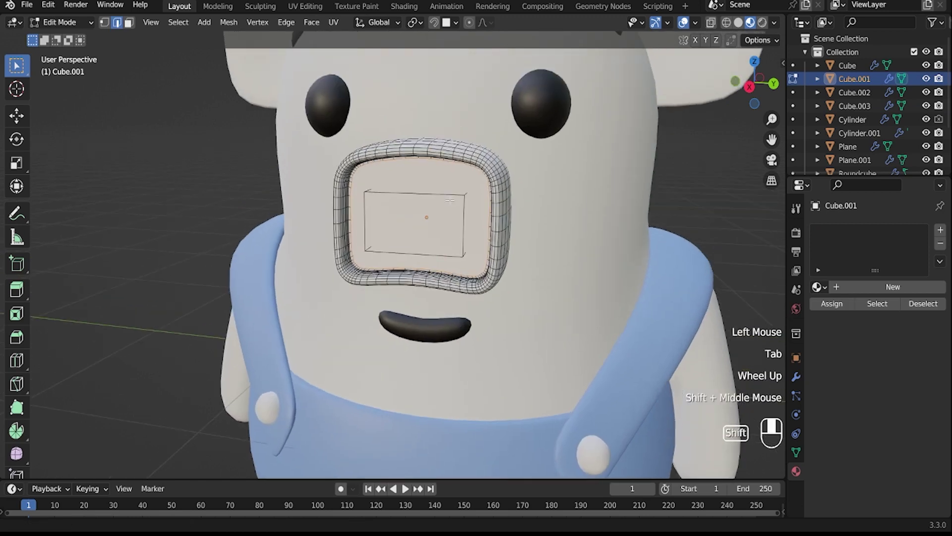
key(Tab)
click(463, 213)
click(796, 377)
click(916, 258)
Step: Select the back faces and inner side walls of both nostrils on the snout mesh and return to Object Mode
key(Tab)
scroll(577, 258, up, 2)
key(3)
click(491, 208)
middle_drag(491, 209, 367, 209)
alt+shift+click(366, 207)
shift+click(365, 208)
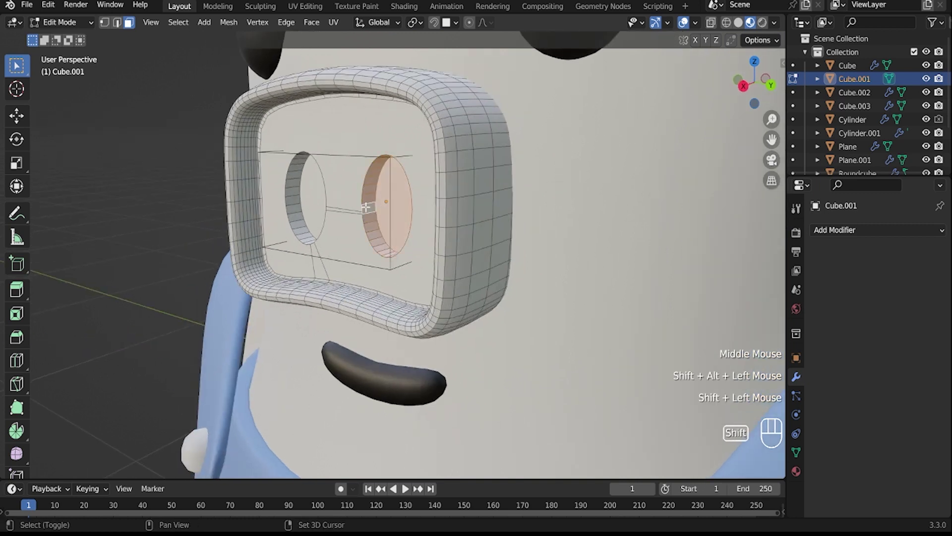
alt+shift+click(294, 191)
middle_drag(310, 201, 358, 213)
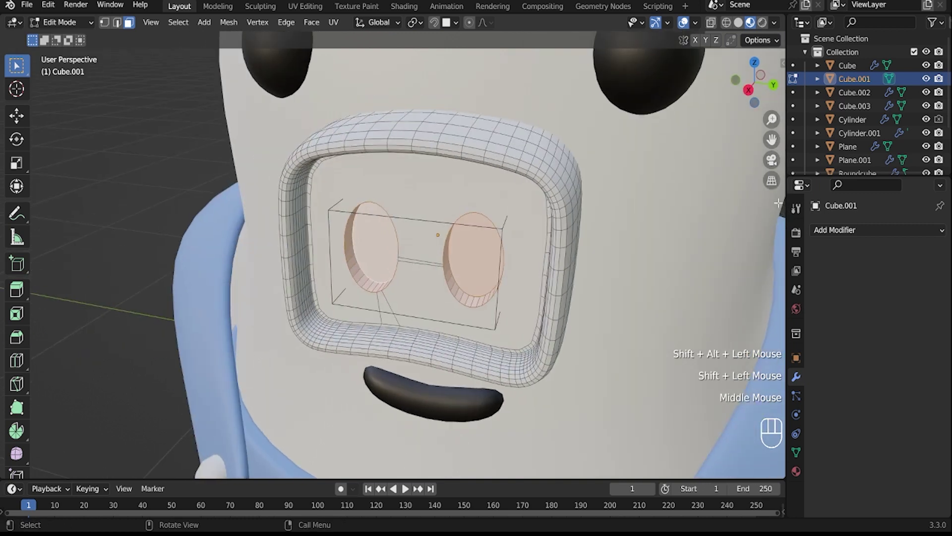
click(797, 471)
key(Tab)
scroll(524, 298, down, 3)
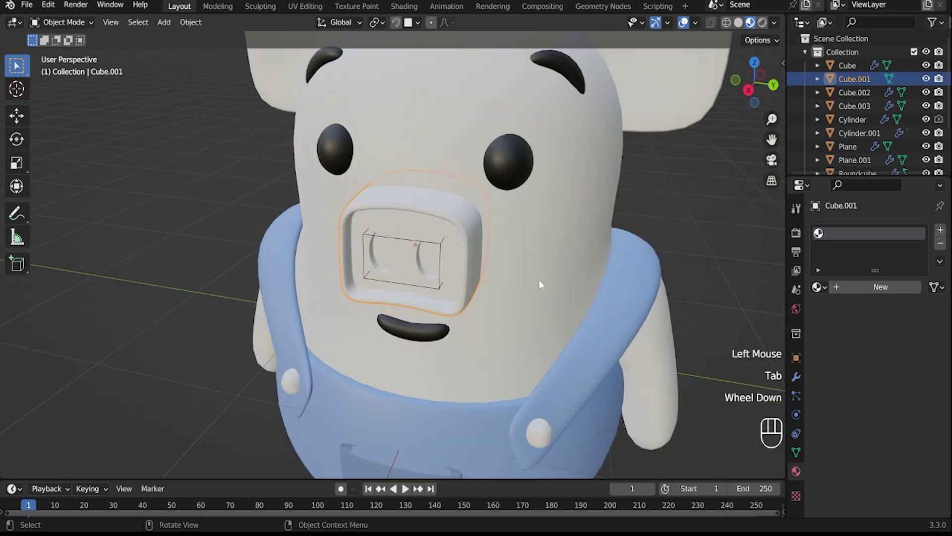
click(538, 279)
click(538, 279)
click(560, 250)
scroll(560, 253, down, 2)
middle_drag(560, 254, 578, 233)
click(619, 224)
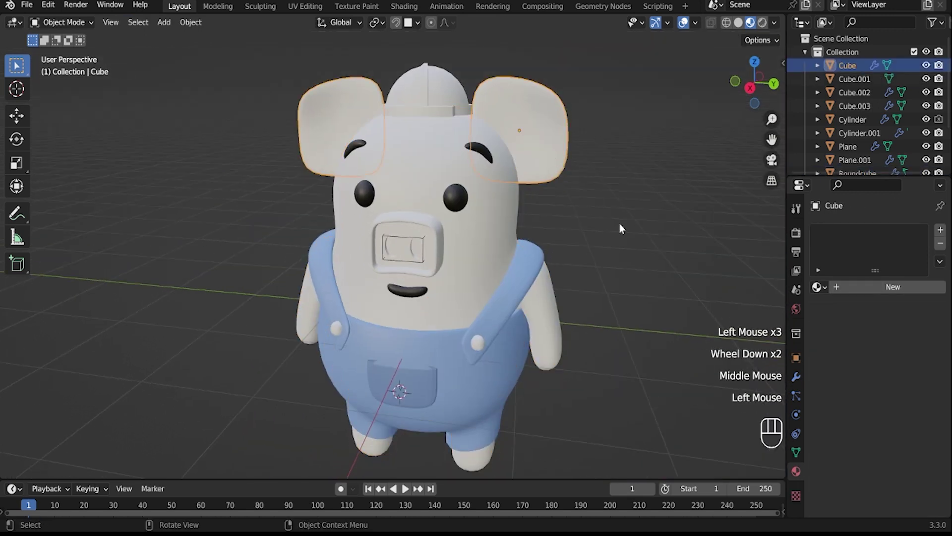
Step: Give the pig's body a new material with a pale peach base colour of about H 0.047, S 0.538, V 0.8
click(484, 244)
click(848, 286)
click(845, 238)
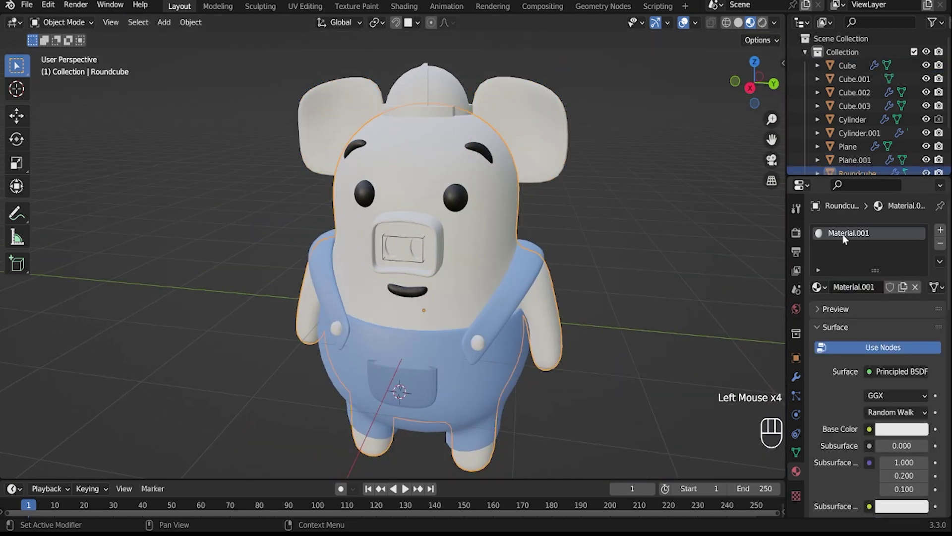
click(914, 429)
click(863, 311)
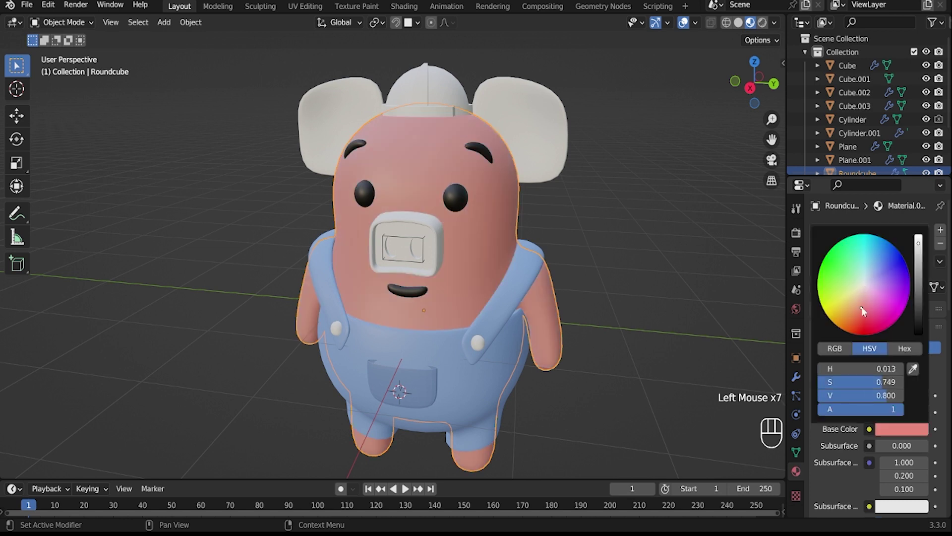
drag(869, 307, 861, 295)
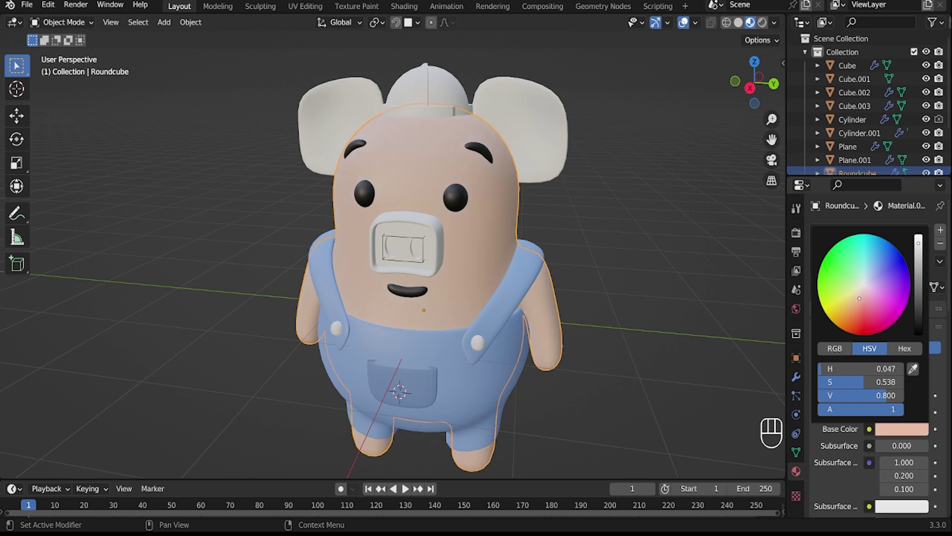
Step: Try warmer orange and sandy base colours on the body material
scroll(523, 297, down, 2)
middle_drag(487, 304, 556, 307)
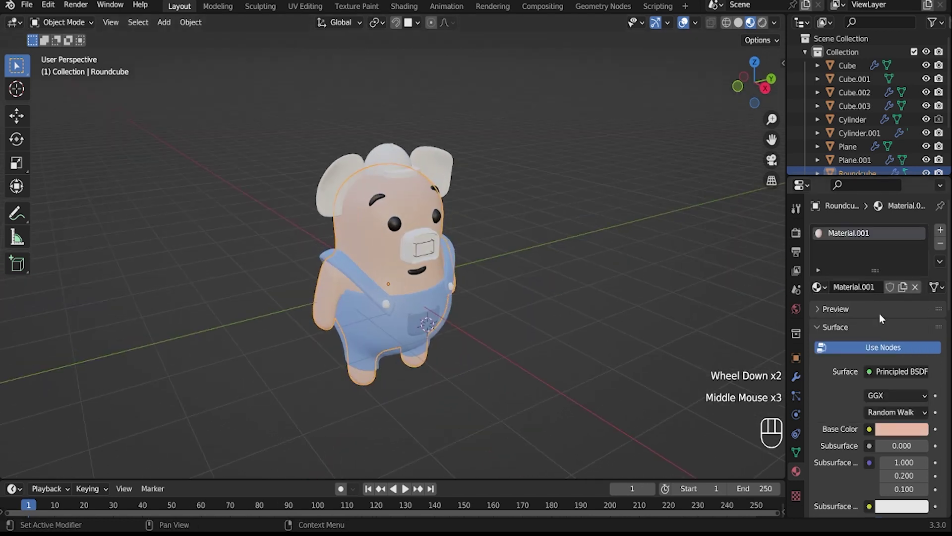
click(893, 429)
mouse_move(869, 296)
mouse_down()
mouse_move(863, 322)
mouse_move(852, 311)
mouse_up()
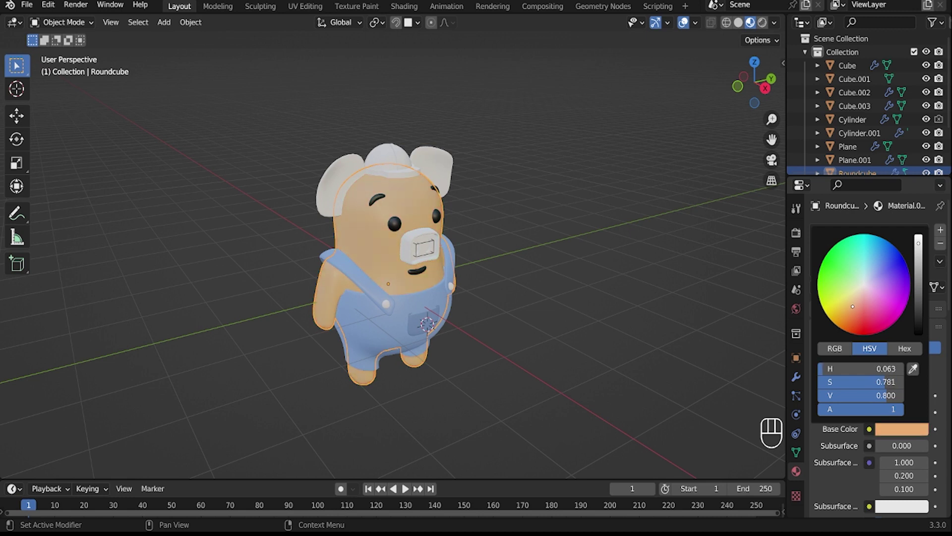
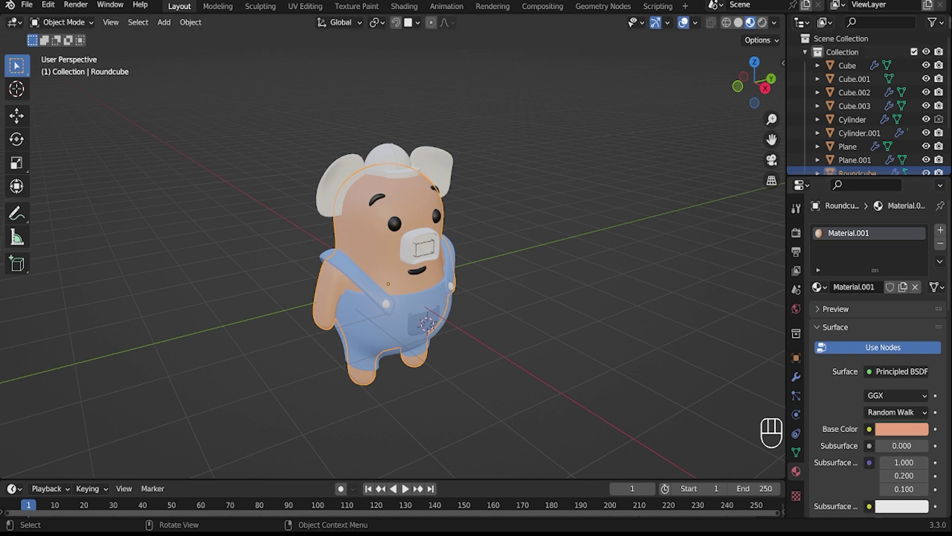
click(654, 368)
click(892, 428)
drag(857, 306, 860, 299)
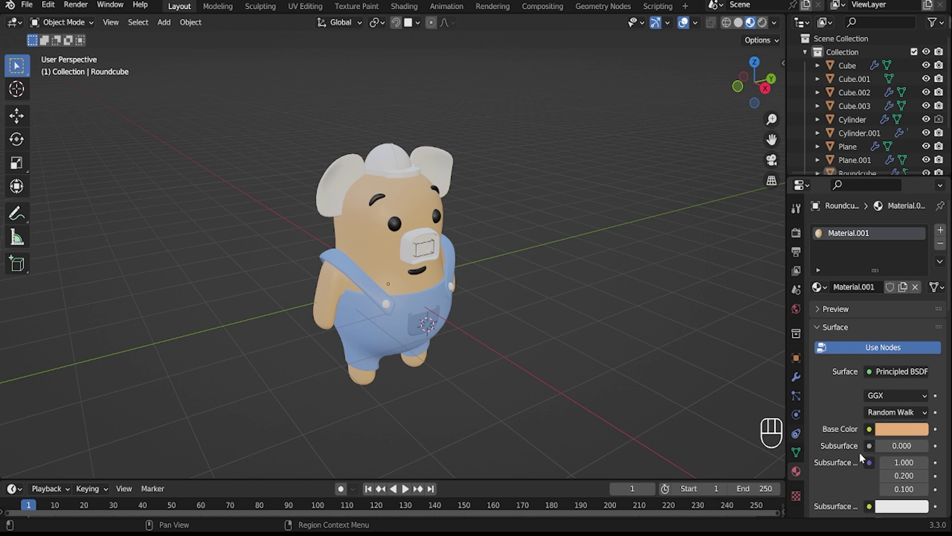
click(898, 433)
drag(864, 301, 854, 300)
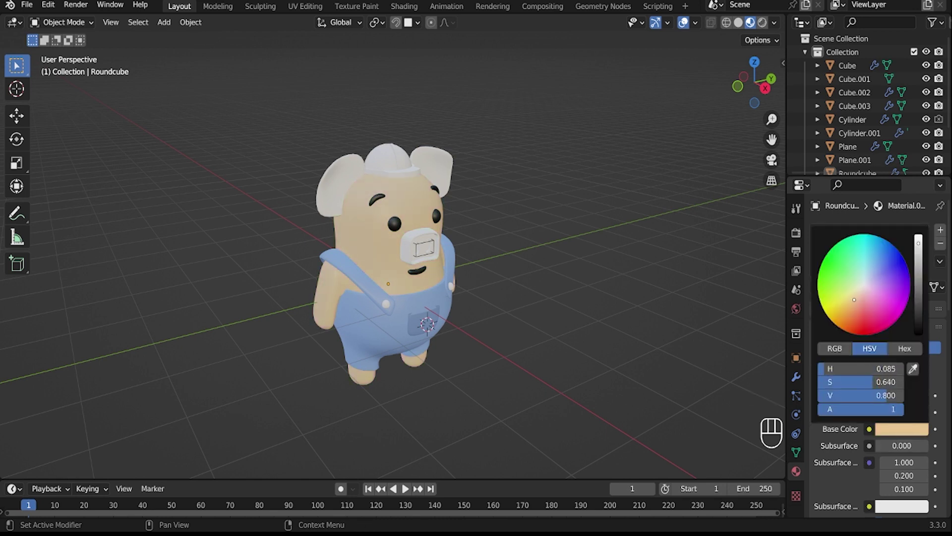
Step: Shift the body material's base colour to a salmon pink skin tone
middle_drag(573, 273, 482, 276)
scroll(481, 276, up, 2)
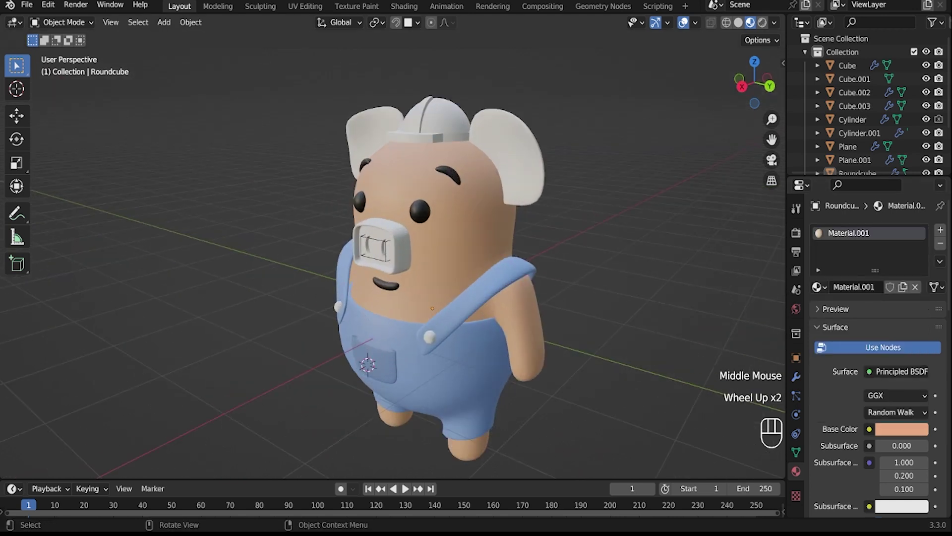
click(902, 428)
drag(855, 304, 854, 312)
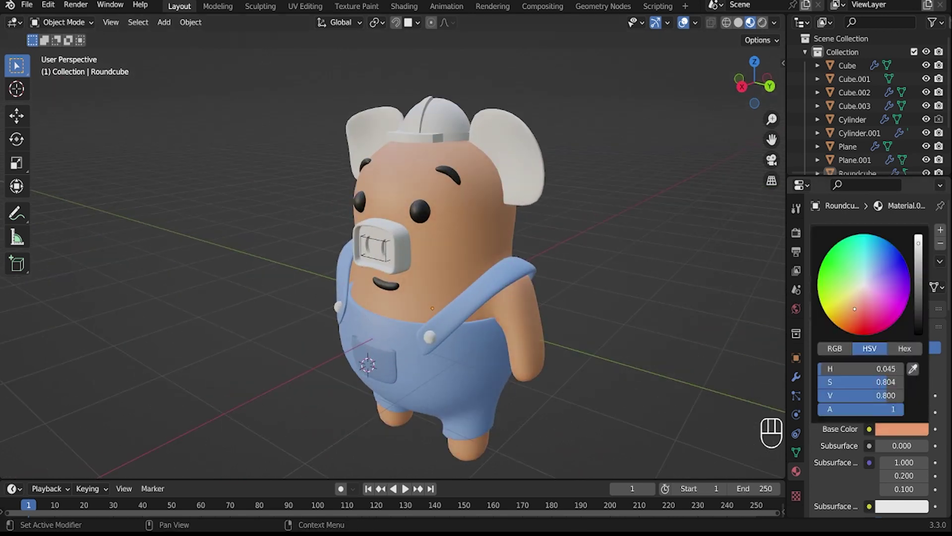
Step: Assign the body's skin material to the snout
middle_drag(625, 277, 547, 215)
scroll(575, 248, up, 1)
click(447, 234)
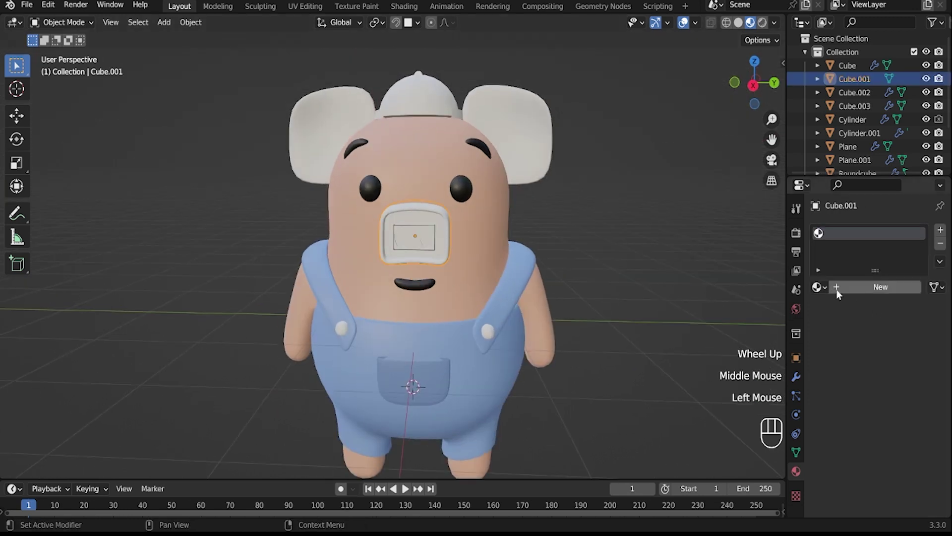
click(817, 287)
click(733, 360)
middle_drag(629, 312, 604, 297)
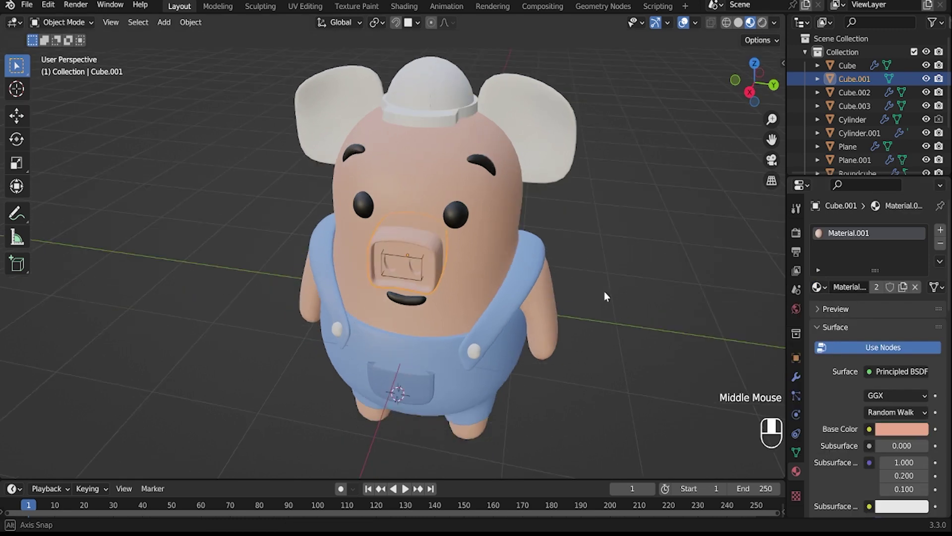
Step: Add a second material slot to the snout and assign the black material to the nostril faces
scroll(604, 297, up, 3)
key(Tab)
click(941, 230)
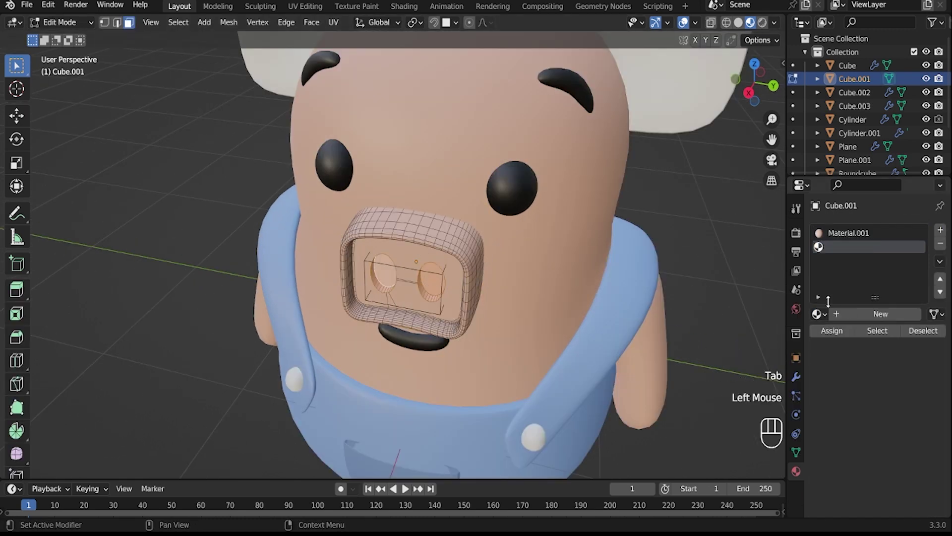
click(817, 314)
click(704, 334)
click(832, 331)
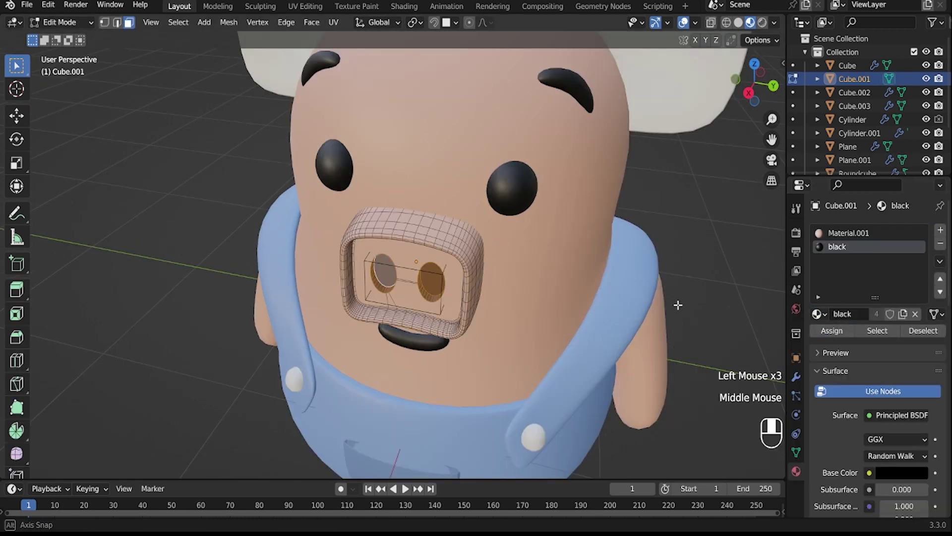
key(Tab)
Step: Shade the pig's snout smooth
scroll(648, 311, down, 3)
middle_drag(648, 310, 402, 240)
right_click(401, 240)
click(400, 238)
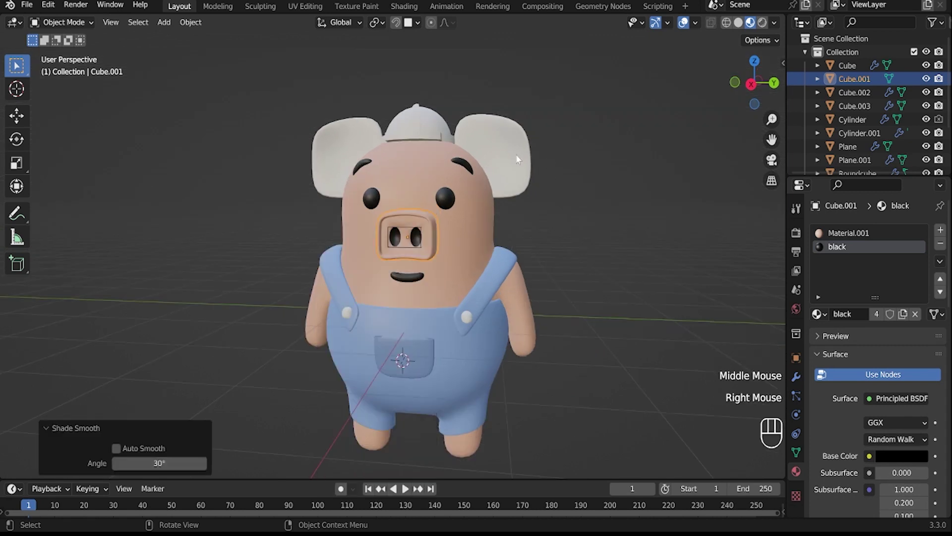
Step: Assign the skin material Material.001 to the pig's ears
click(504, 162)
click(817, 287)
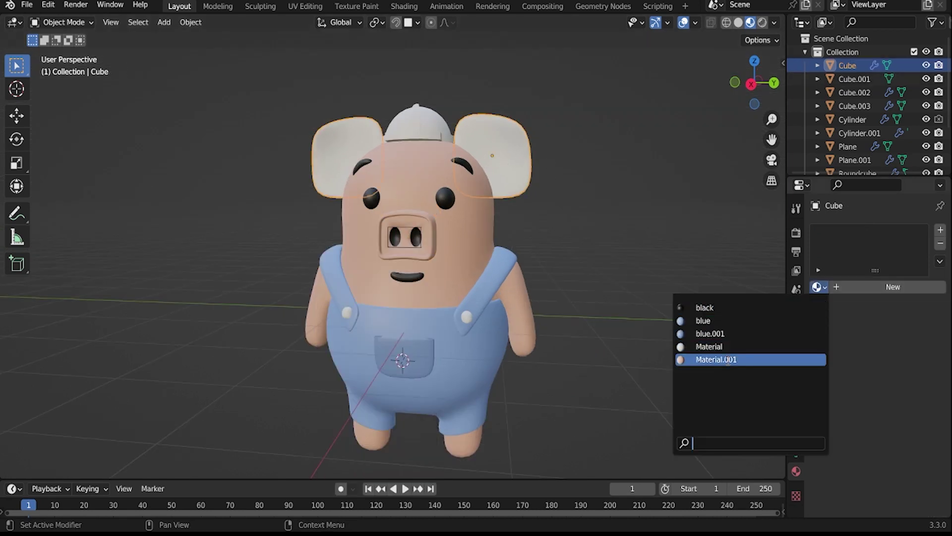
click(715, 360)
middle_drag(677, 309, 597, 331)
Step: Select the four front faces of the ear mesh and inset them for the inner ear
key(Tab)
scroll(548, 143, up, 2)
middle_drag(551, 170, 524, 231)
scroll(549, 142, down, 1)
key(3)
click(575, 119)
shift+click(577, 87)
shift+click(529, 85)
shift+click(534, 123)
scroll(598, 202, up, 1)
shift+middle_drag(597, 202, 743, 261)
key(i)
click(634, 262)
Step: Assign the inner ear faces a separate copy of the skin material, darkened to about H 0.039, S 0.663, V 0.617
click(941, 230)
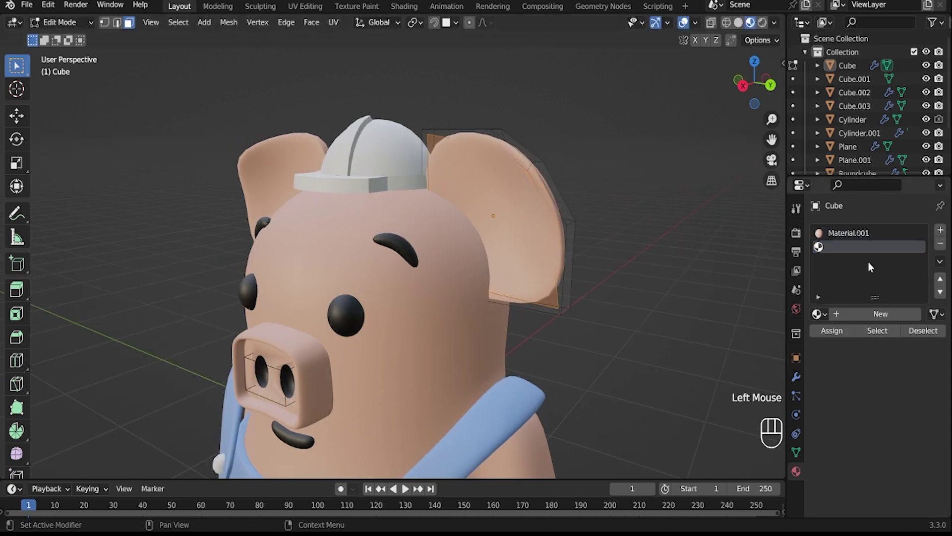
click(819, 314)
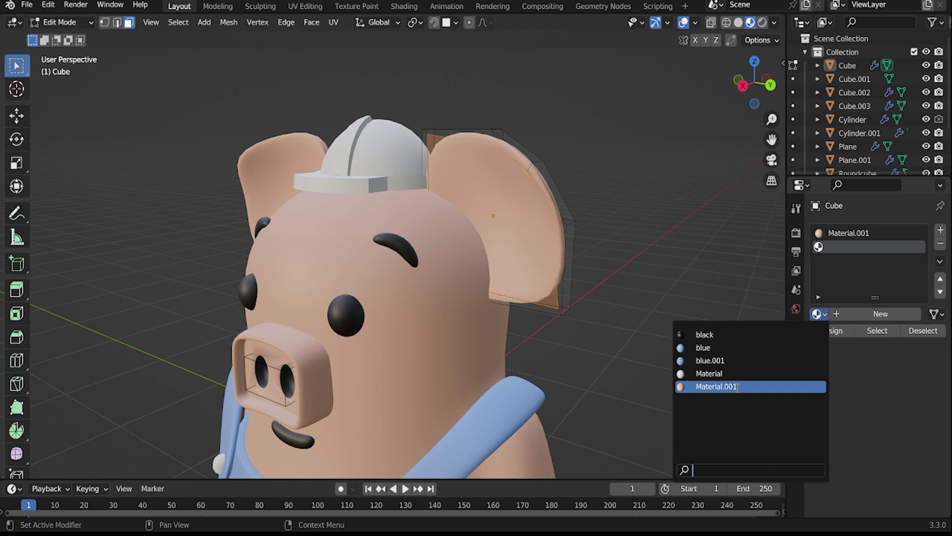
click(705, 386)
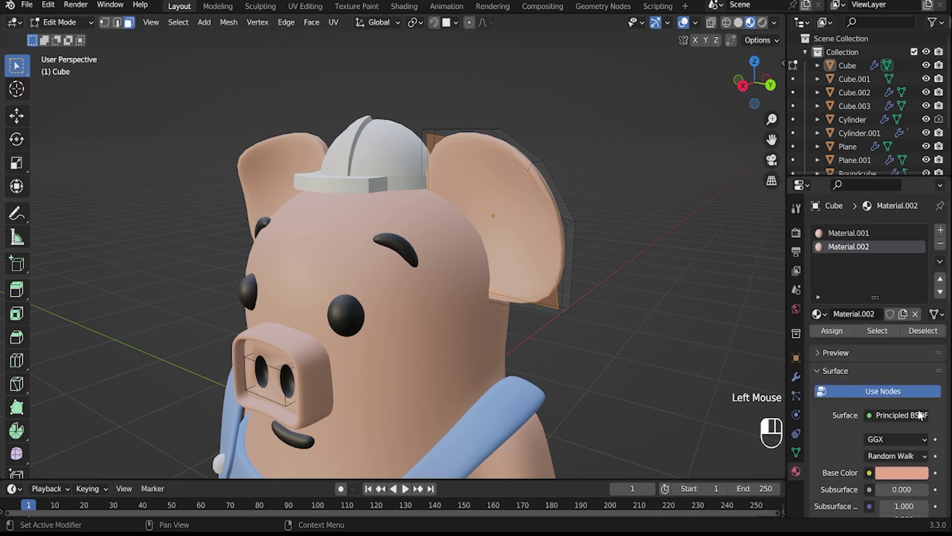
click(906, 472)
mouse_move(921, 297)
mouse_down()
mouse_move(918, 321)
mouse_move(919, 297)
mouse_up()
click(831, 330)
click(909, 468)
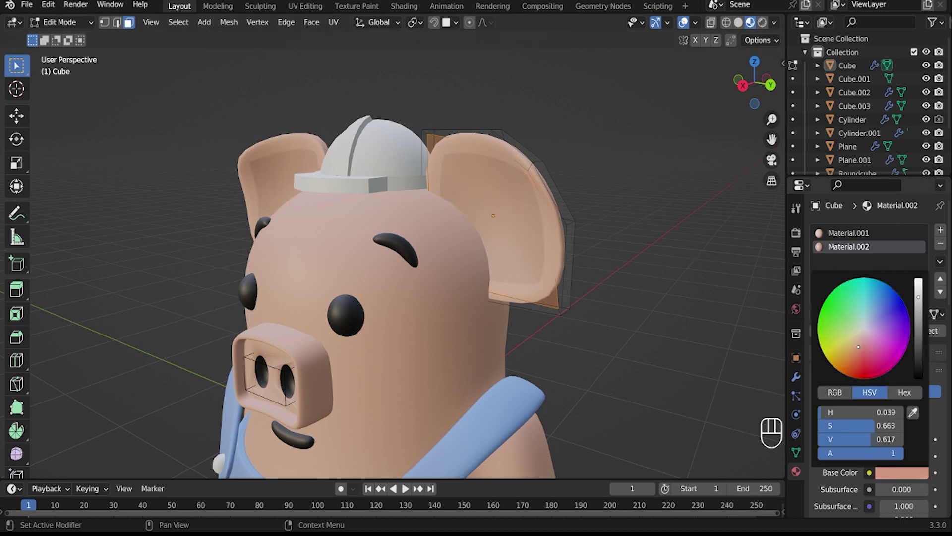
key(Tab)
Step: Assign the skin material Material.001 to the remaining uncoloured part at the pig's rear
scroll(668, 272, down, 2)
middle_drag(668, 272, 530, 399)
scroll(695, 313, down, 2)
click(516, 403)
click(816, 288)
click(729, 359)
key(Tab)
middle_drag(570, 367, 684, 386)
key(Tab)
click(596, 373)
Step: Give the hat a new material named yellow with a bright yellow base colour
scroll(581, 377, down, 2)
click(386, 223)
click(890, 287)
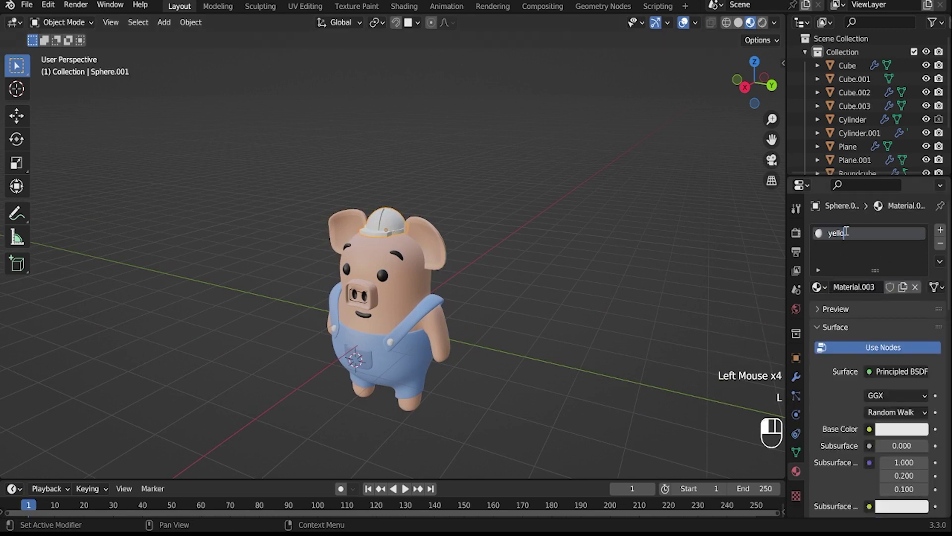
click(909, 431)
click(909, 430)
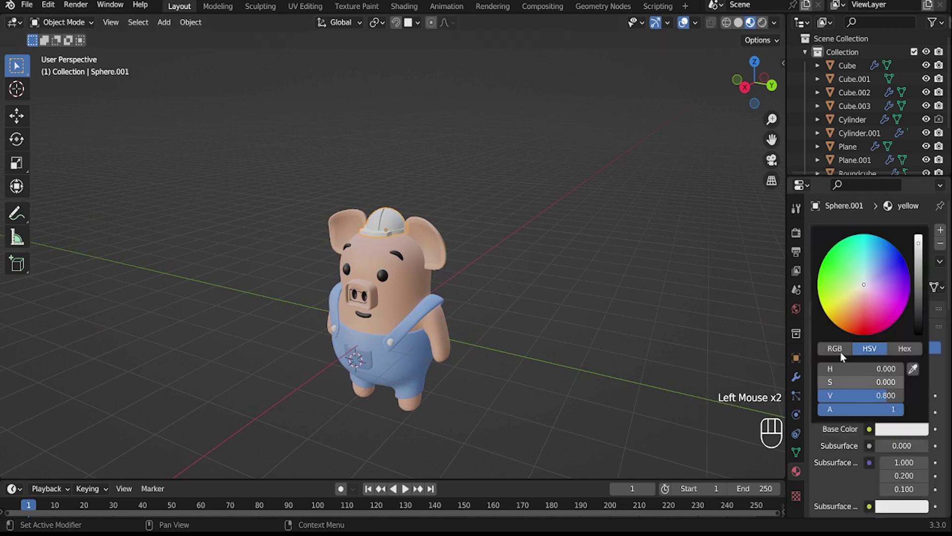
drag(846, 314, 841, 304)
click(593, 340)
Step: Check the coloured pig from the front in rendered shading, returning to material preview
middle_drag(593, 339, 663, 342)
shift+middle_drag(620, 345, 608, 239)
middle_drag(615, 243, 585, 255)
click(603, 228)
shift+middle_drag(626, 184, 583, 239)
click(762, 22)
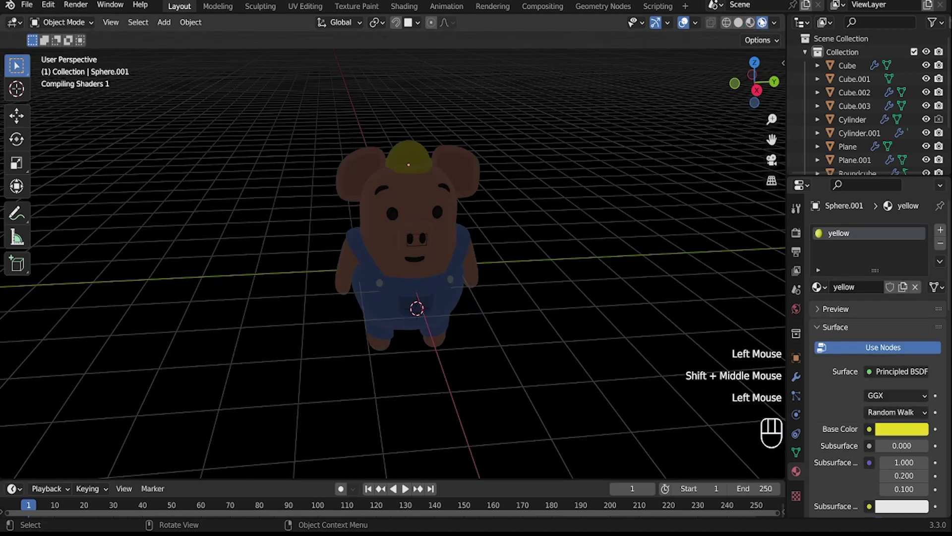
click(749, 22)
Step: Delete the leftover Cylinder object inside the pig's snout
click(422, 242)
click(423, 243)
click(422, 243)
click(423, 243)
click(423, 245)
scroll(422, 245, up, 3)
click(466, 220)
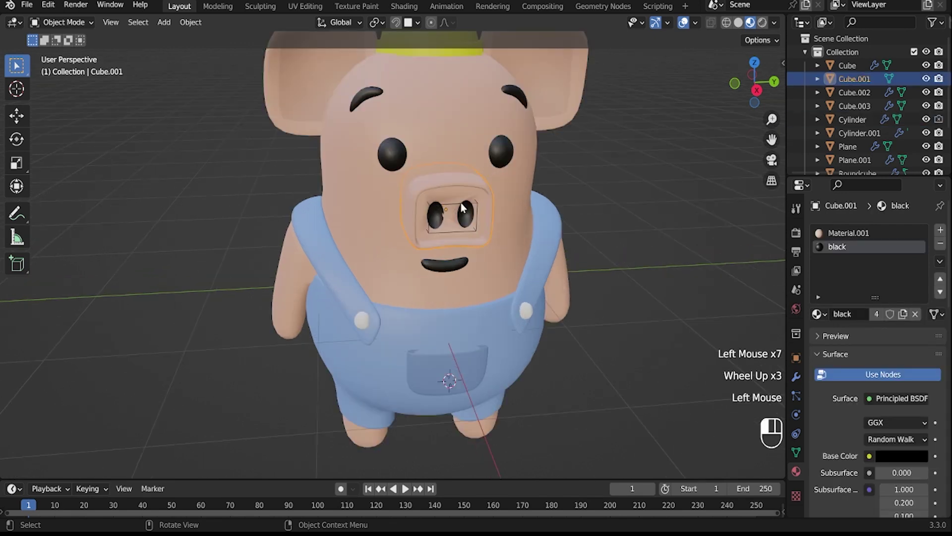
key(x)
click(463, 208)
Step: Enable Auto Smooth at 30° in the snout's normals settings
scroll(466, 220, down, 2)
middle_drag(466, 220, 400, 245)
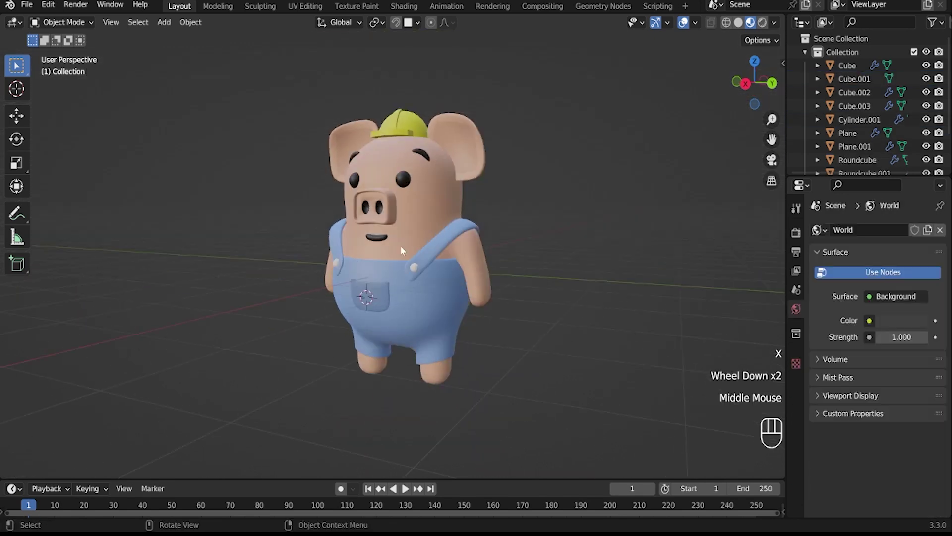
scroll(361, 157, up, 2)
click(361, 157)
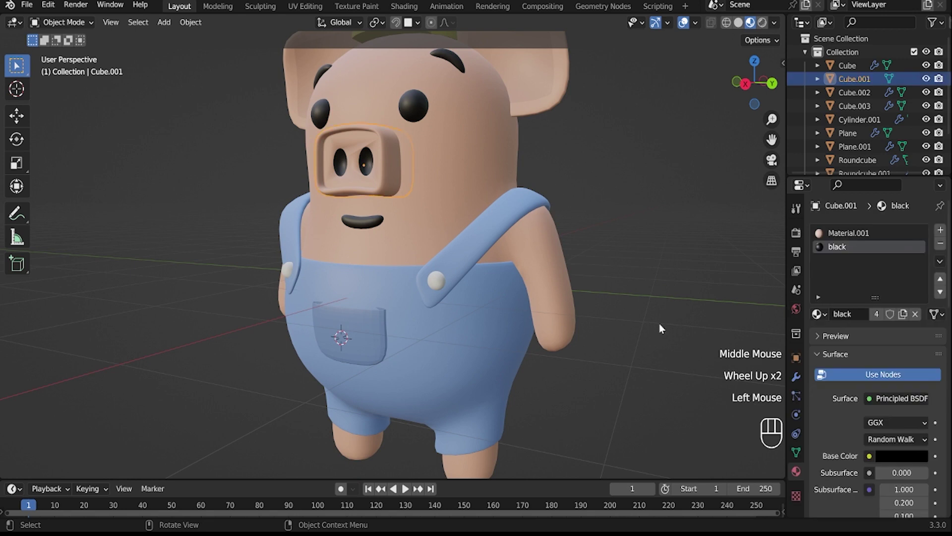
click(797, 415)
click(796, 434)
click(797, 452)
scroll(866, 461, down, 2)
click(867, 463)
click(868, 483)
Step: Deselect the snout and show the whole pig in rendered viewport shading
scroll(455, 314, down, 2)
middle_drag(455, 314, 528, 186)
click(561, 276)
click(763, 23)
scroll(552, 257, down, 2)
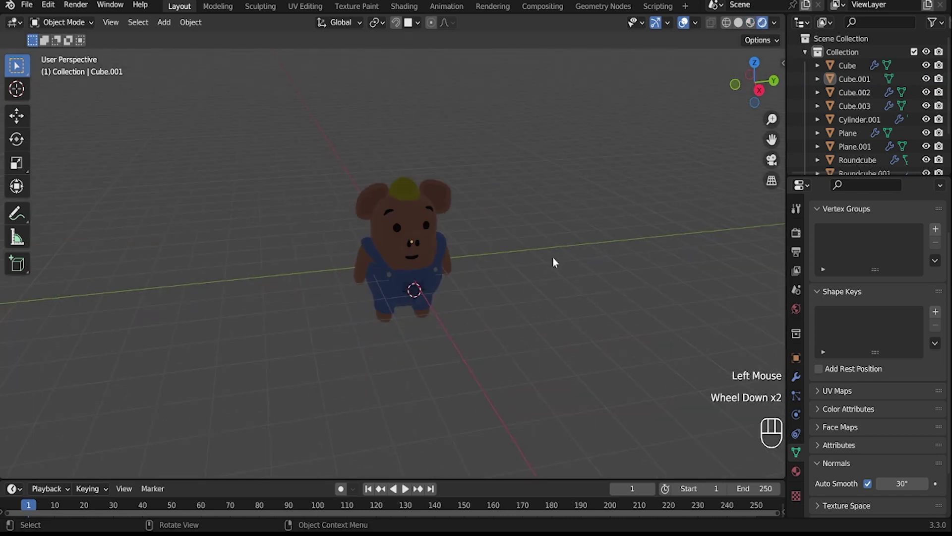
middle_drag(552, 257, 534, 218)
Step: Add a point light and raise it vertically above the pig's hat
key(shift+a)
mouse_move(501, 415)
click(575, 413)
key(g)
key(z)
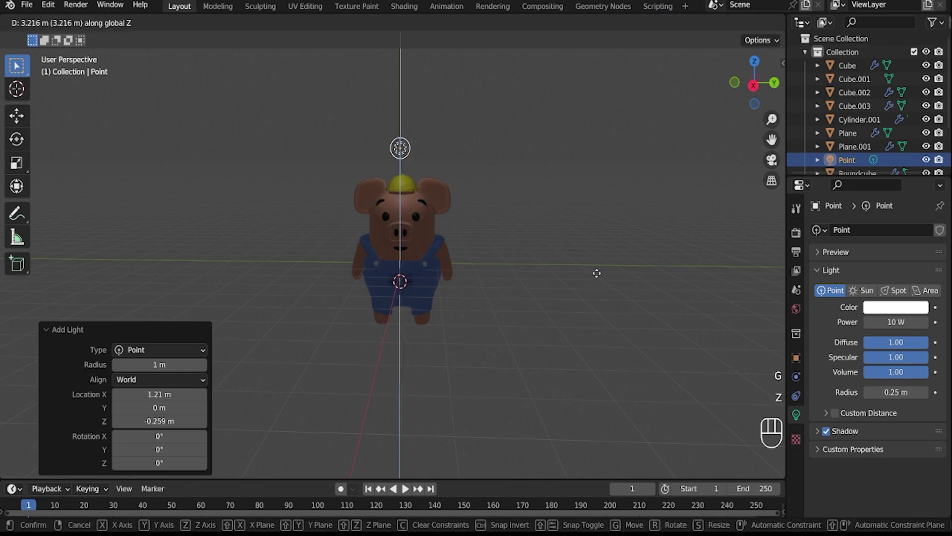
click(608, 240)
Step: Move the point light about 3.16 m along Y, then shift it about 0.62 m in X and 0.44 m in Y
key(g)
key(x)
key(y)
click(733, 274)
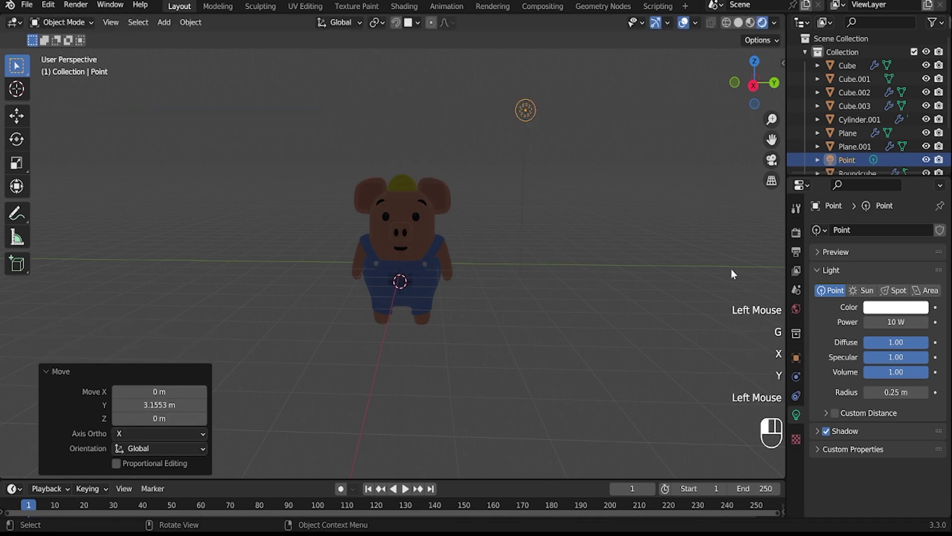
click(754, 60)
key(g)
click(590, 179)
Step: Set the point light's power to 1000 W
double_click(896, 321)
text(00)
key(Return)
middle_drag(550, 197, 369, 55)
scroll(437, 207, up, 2)
scroll(437, 207, down, 2)
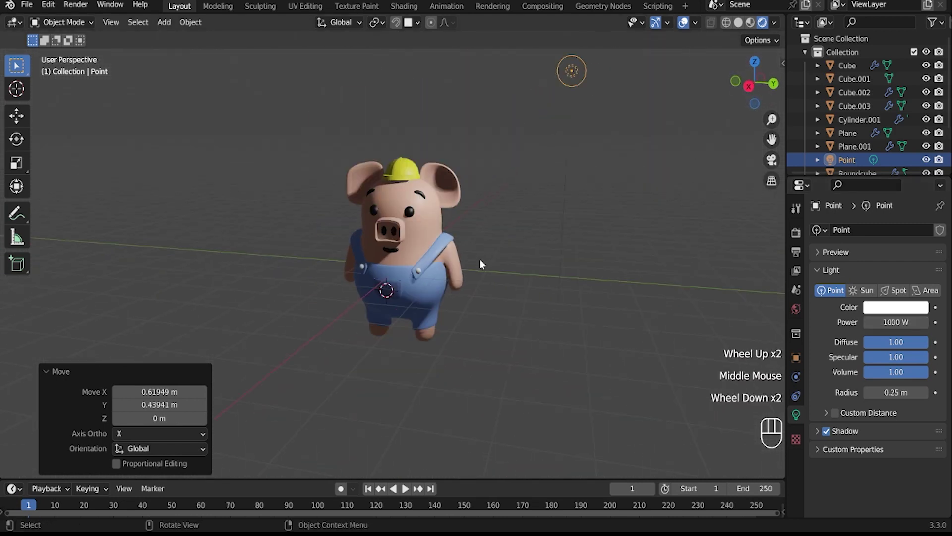
Step: Reselect the point light above and beside the pig
click(287, 356)
middle_drag(559, 253, 578, 208)
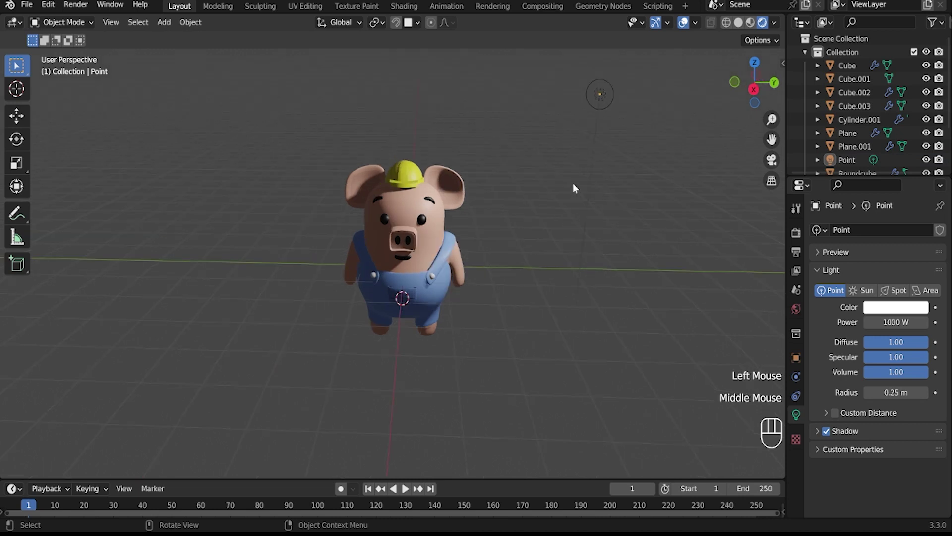
click(600, 97)
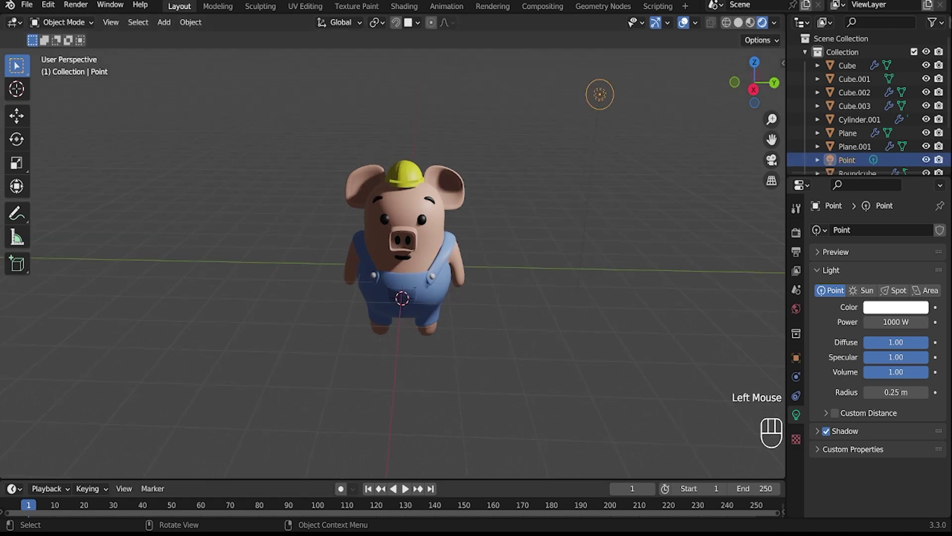